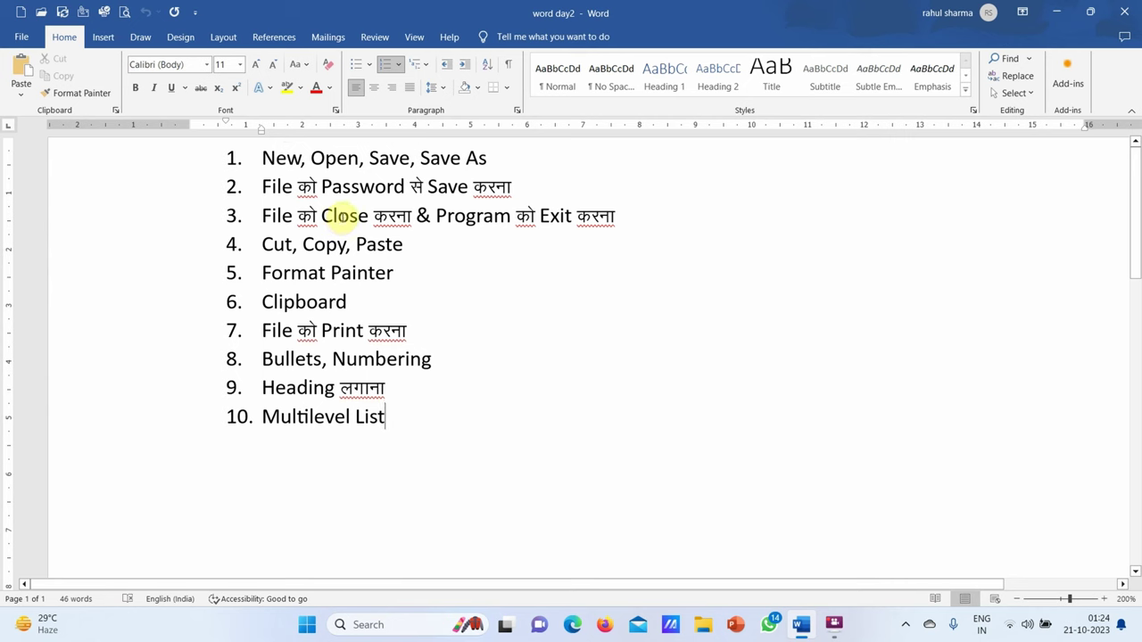
Open File > New and browse the template gallery, ending back at Blank document
click(20, 38)
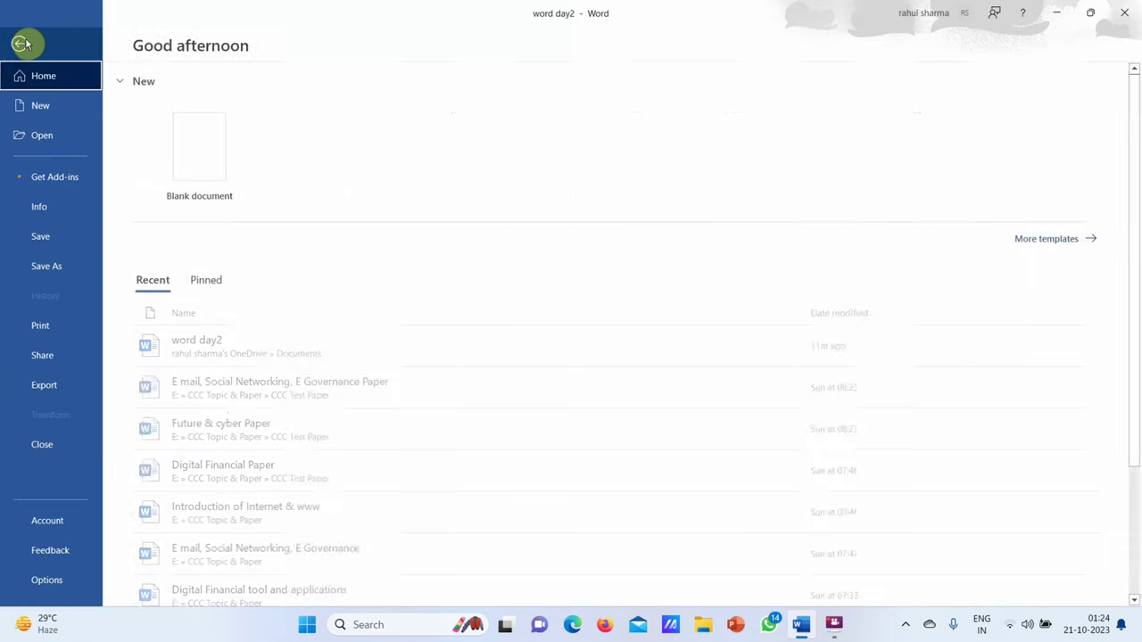
click(42, 105)
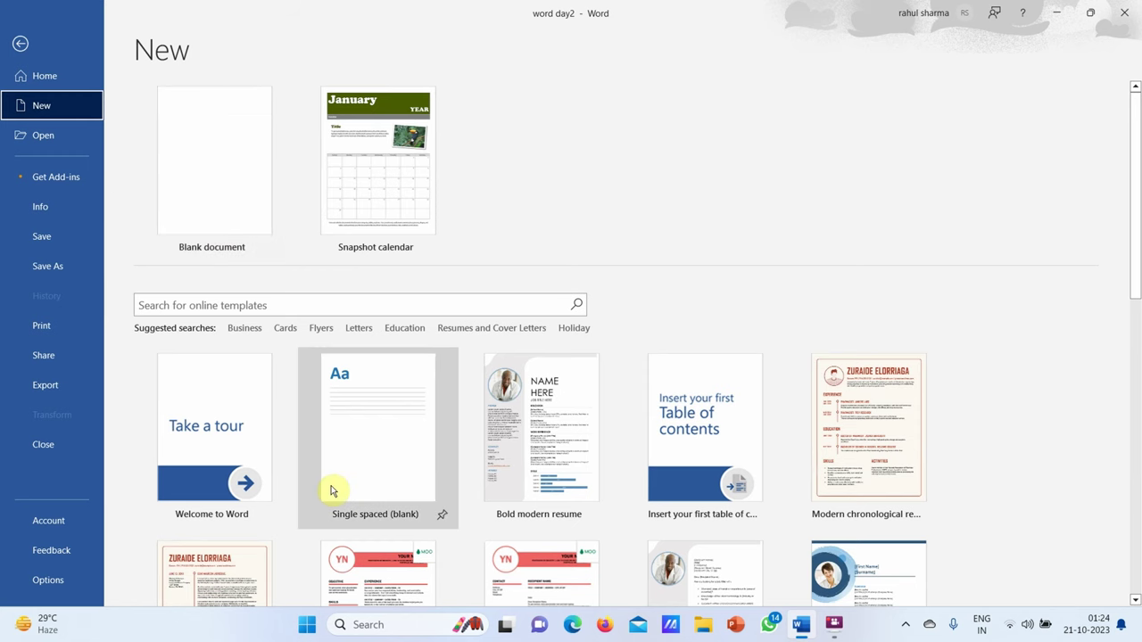
scroll(425, 477, down, 2)
scroll(424, 479, down, 1)
scroll(424, 479, down, 1)
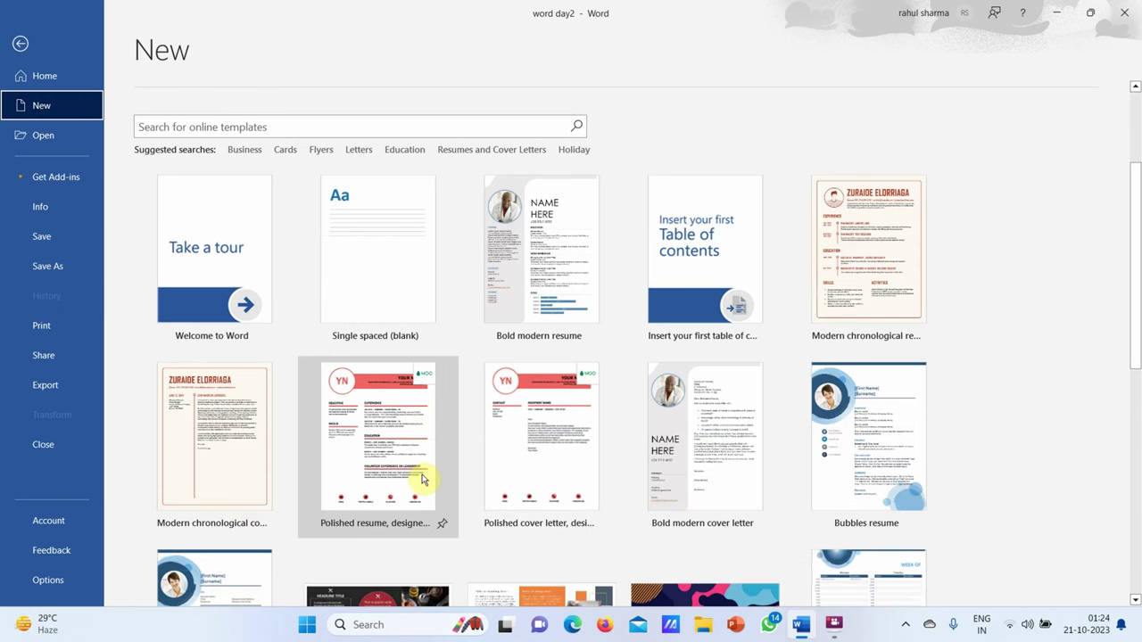
scroll(425, 479, down, 2)
scroll(424, 479, down, 1)
scroll(425, 479, down, 2)
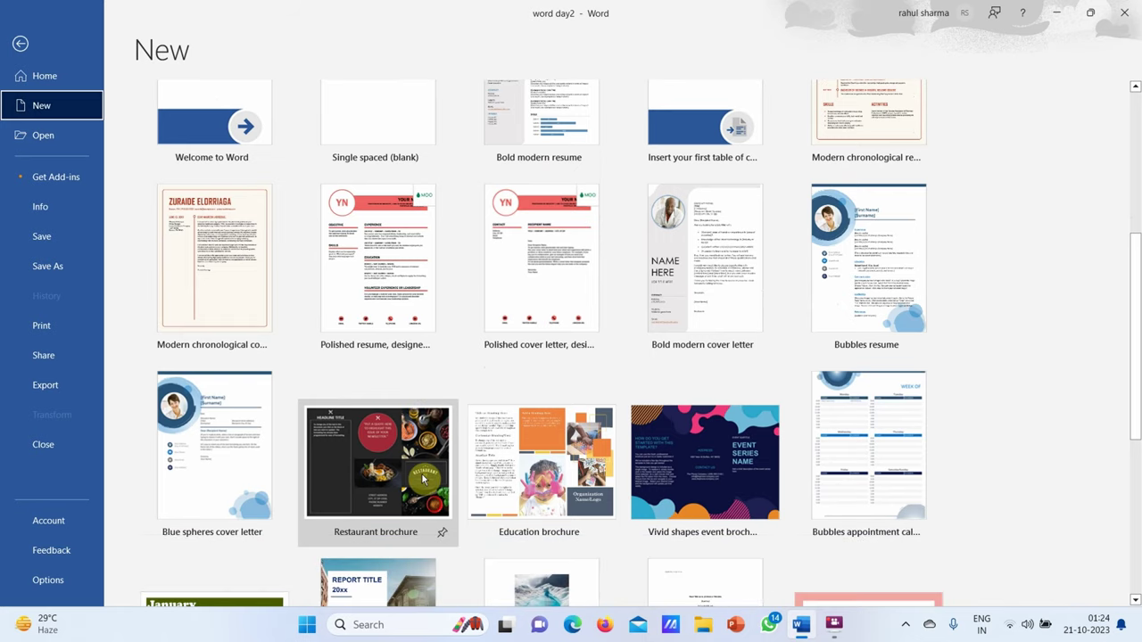
scroll(424, 479, down, 1)
scroll(424, 479, down, 1)
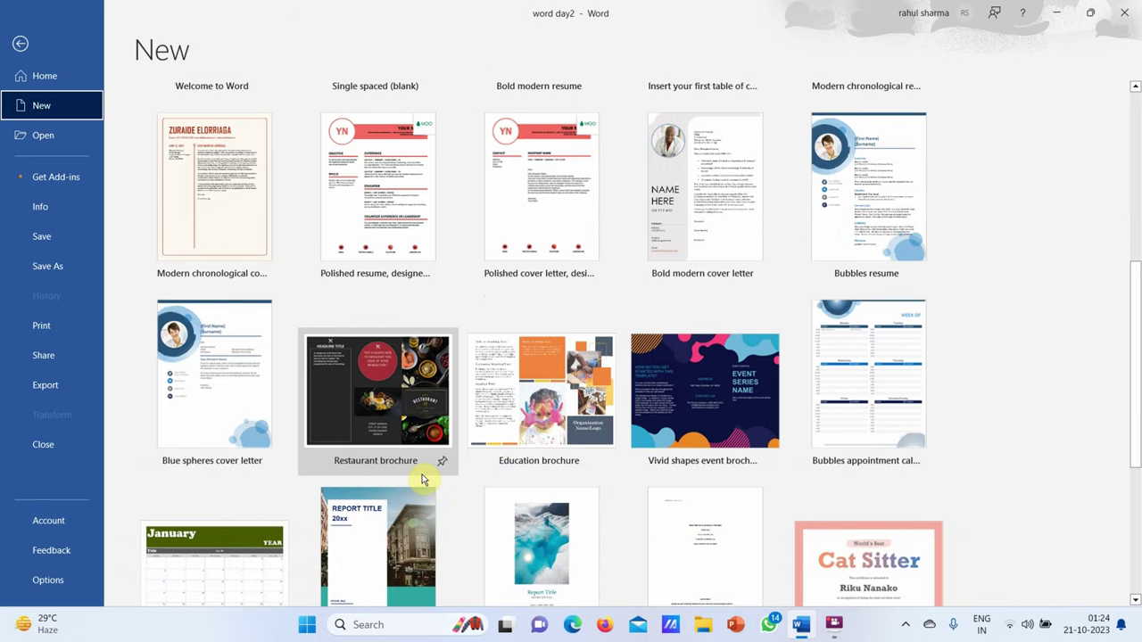
scroll(423, 479, down, 1)
scroll(423, 479, down, 1)
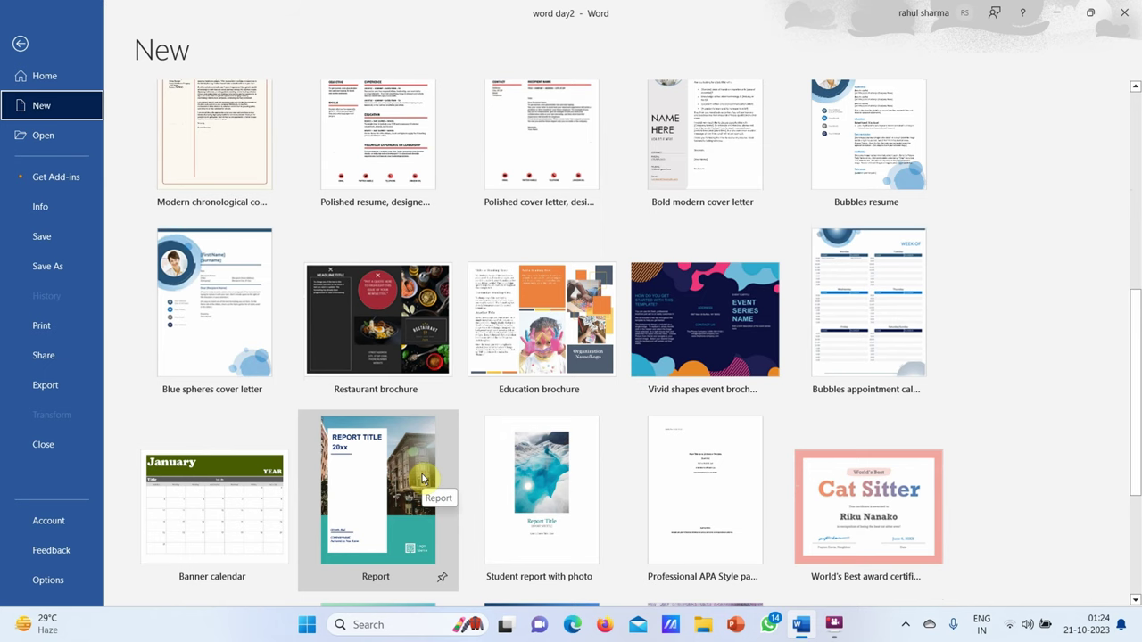
scroll(423, 479, up, 1)
scroll(423, 479, up, 3)
scroll(423, 480, up, 3)
scroll(423, 479, up, 1)
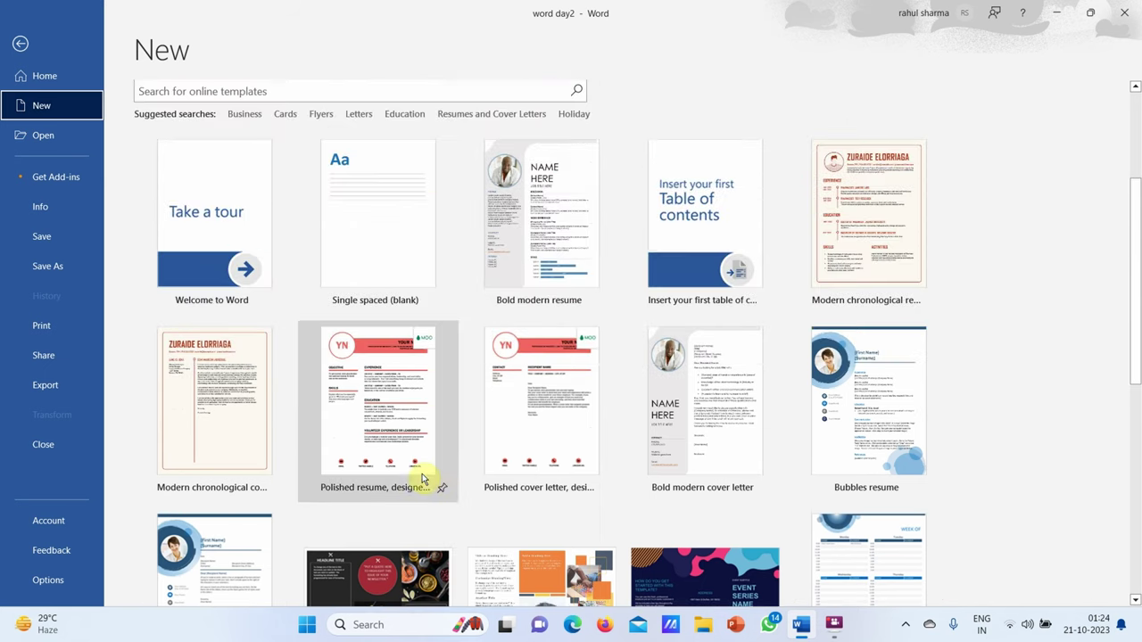
scroll(423, 479, up, 1)
scroll(423, 479, up, 1)
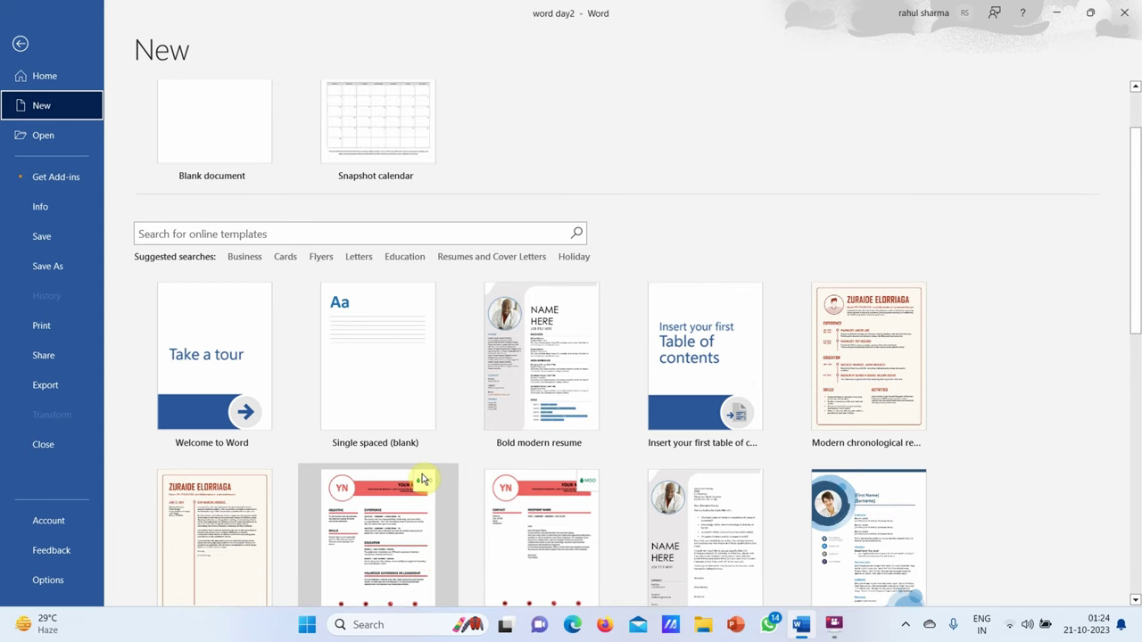
scroll(423, 479, up, 1)
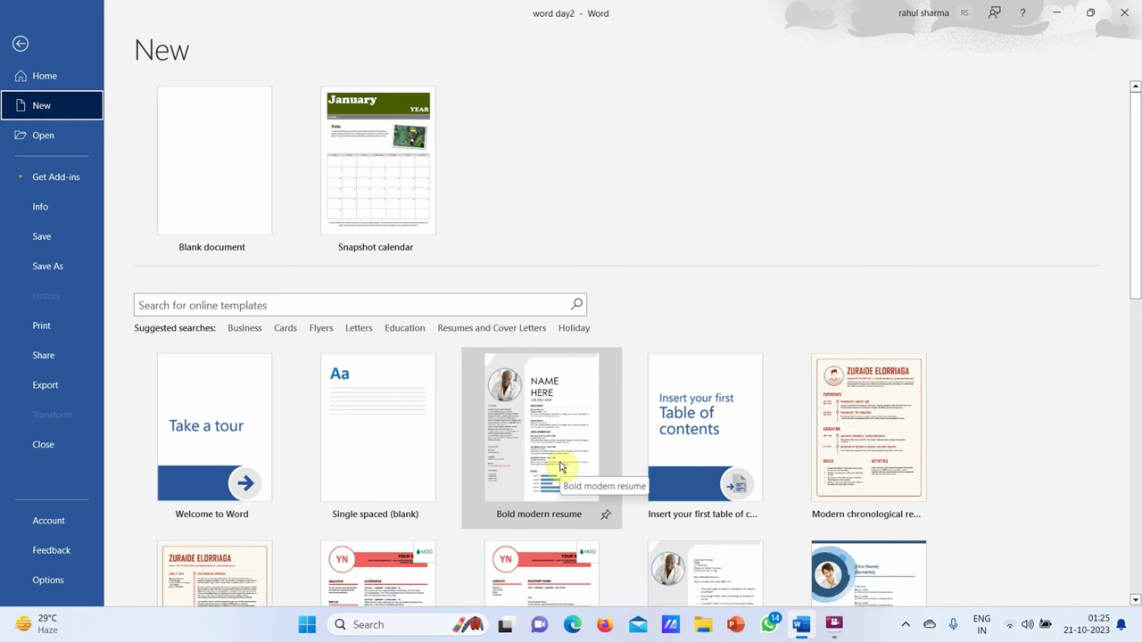
scroll(561, 466, down, 1)
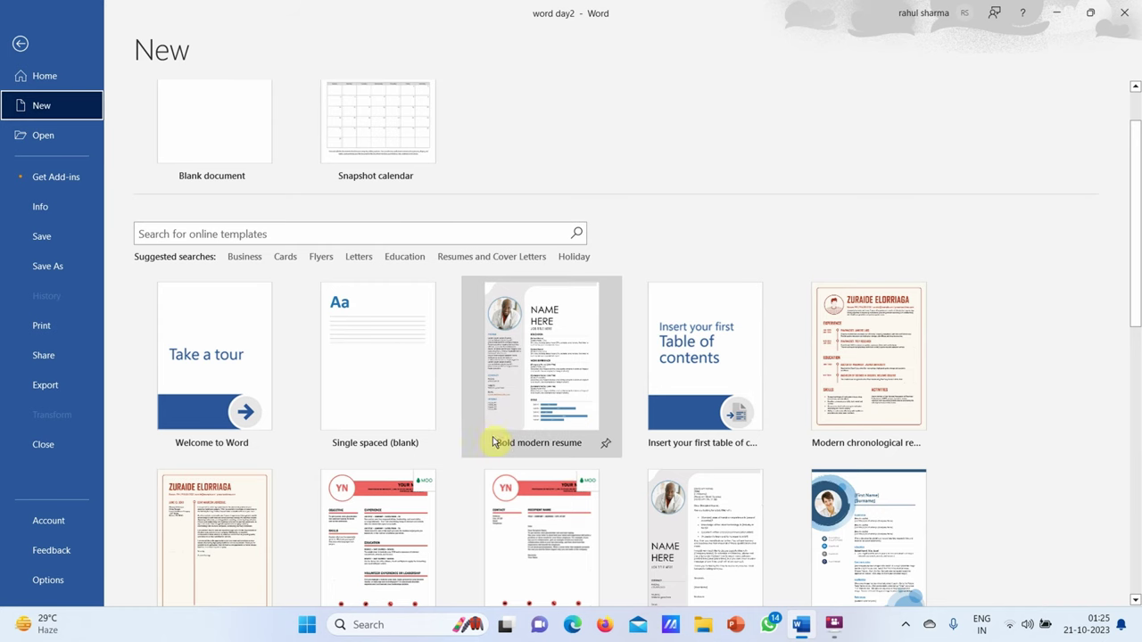
scroll(665, 212, up, 1)
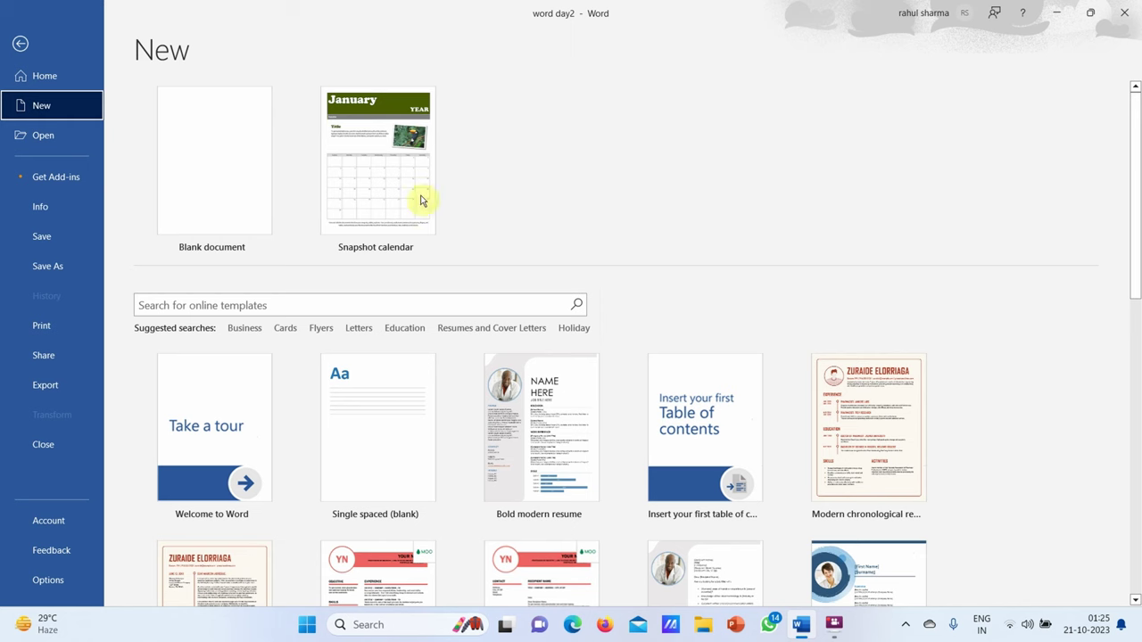
Create a blank document, type 'Ctrl + N', and enlarge that text to 72 pt
click(238, 215)
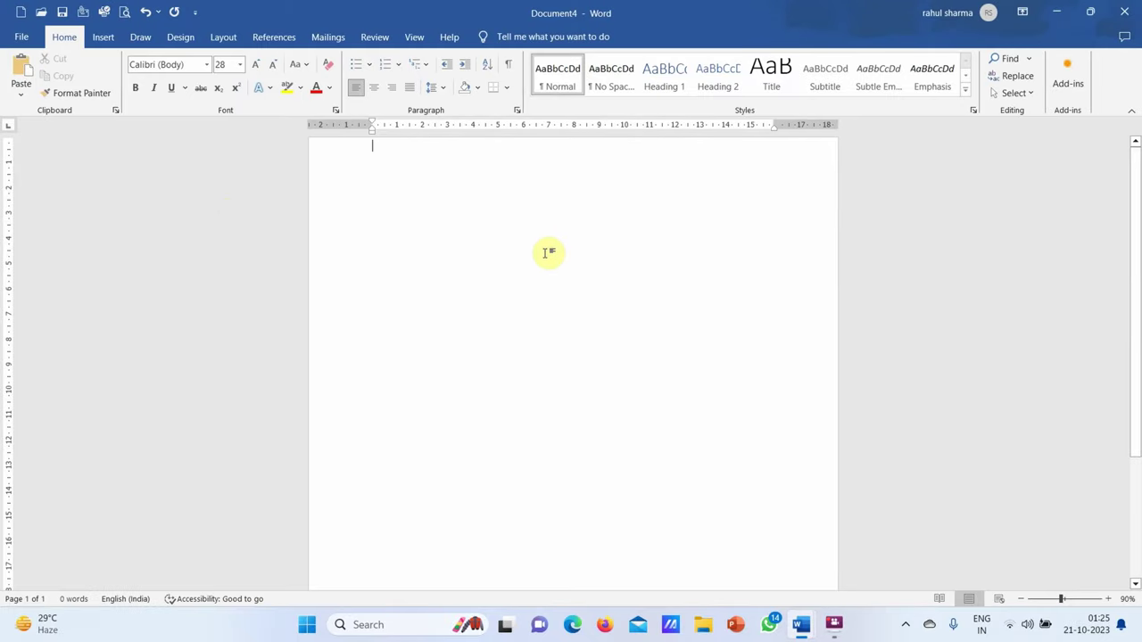
text(Ctrl )
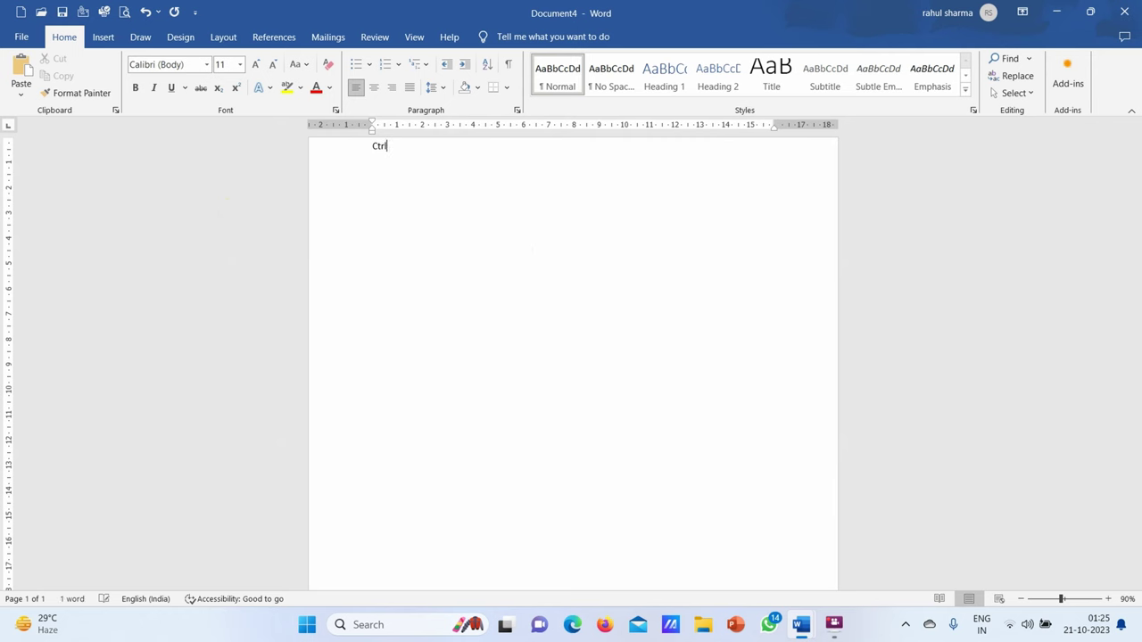
text(+)
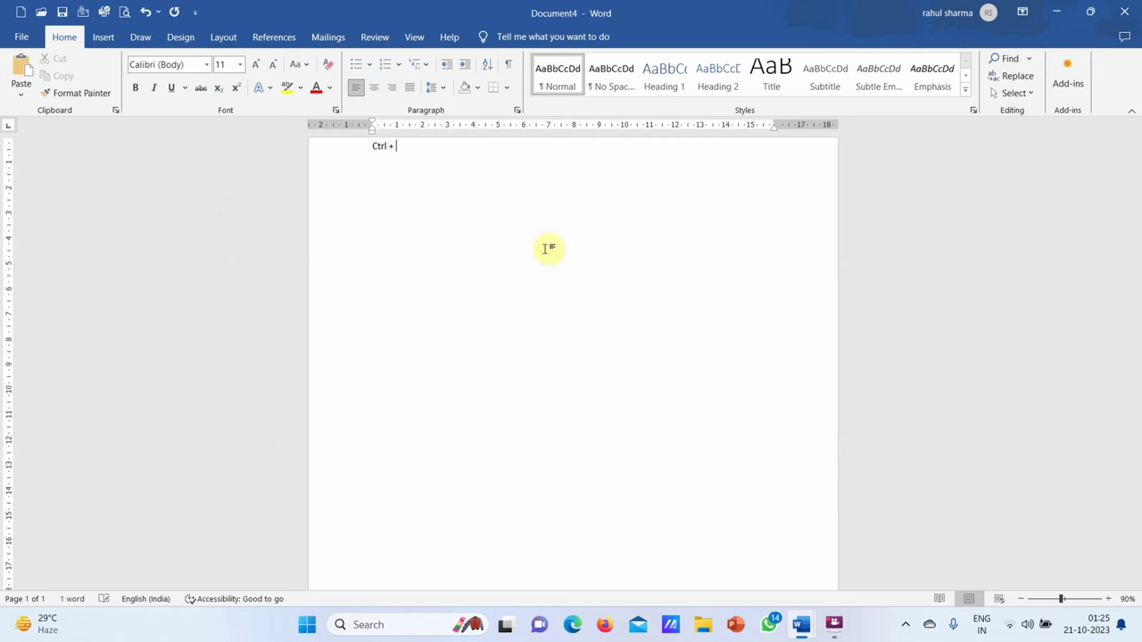
text( N)
drag(347, 163, 402, 159)
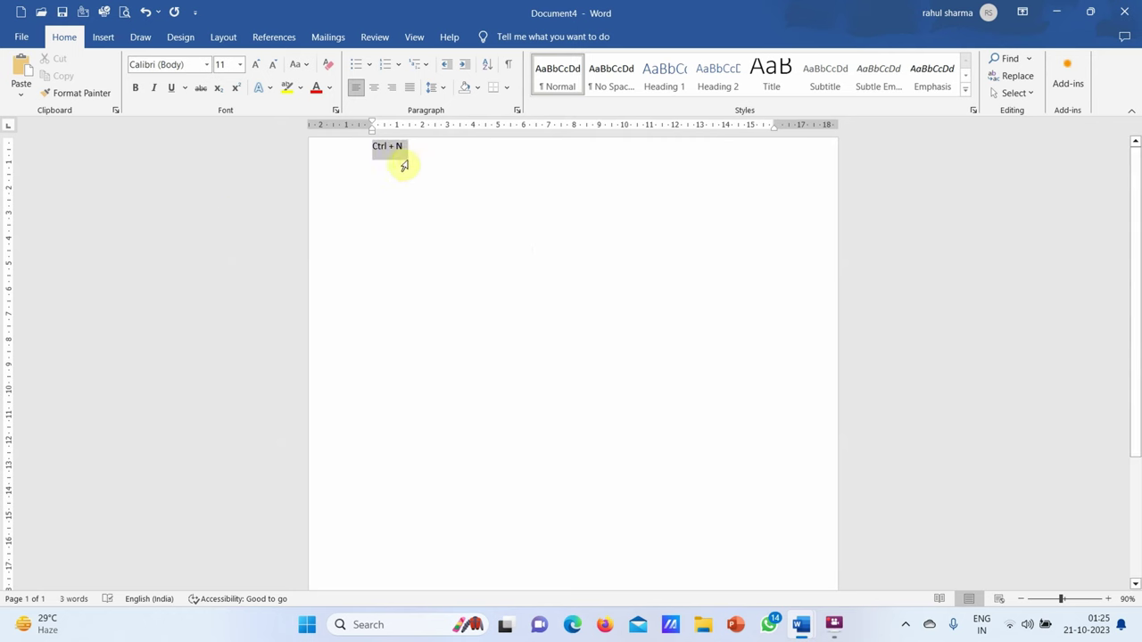
click(257, 64)
click(258, 65)
click(258, 64)
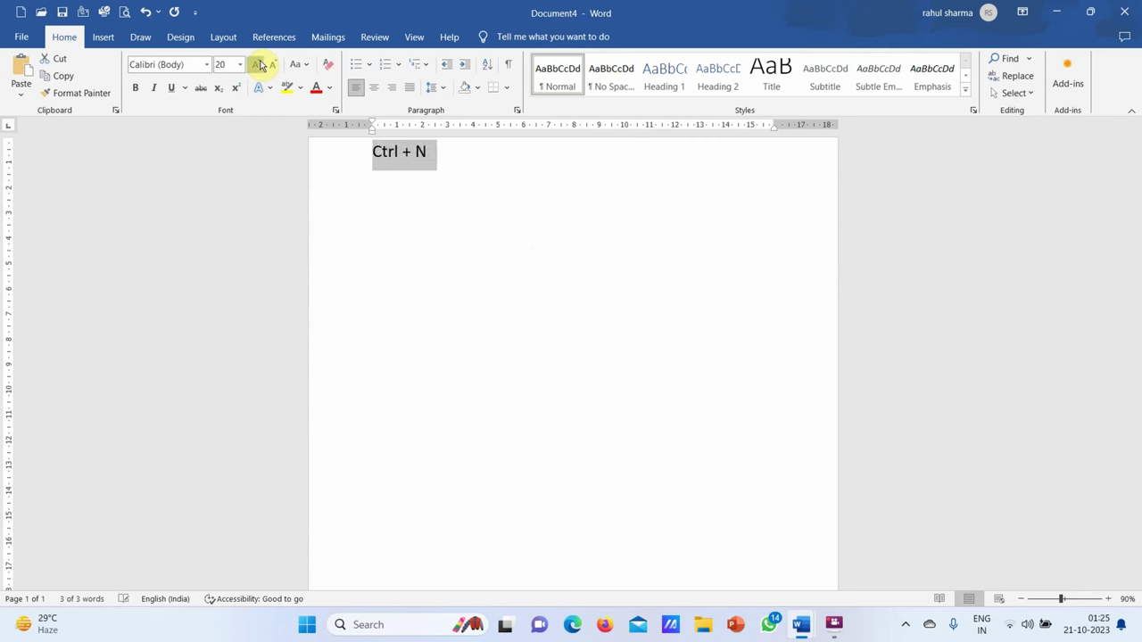
click(258, 64)
click(258, 65)
click(258, 64)
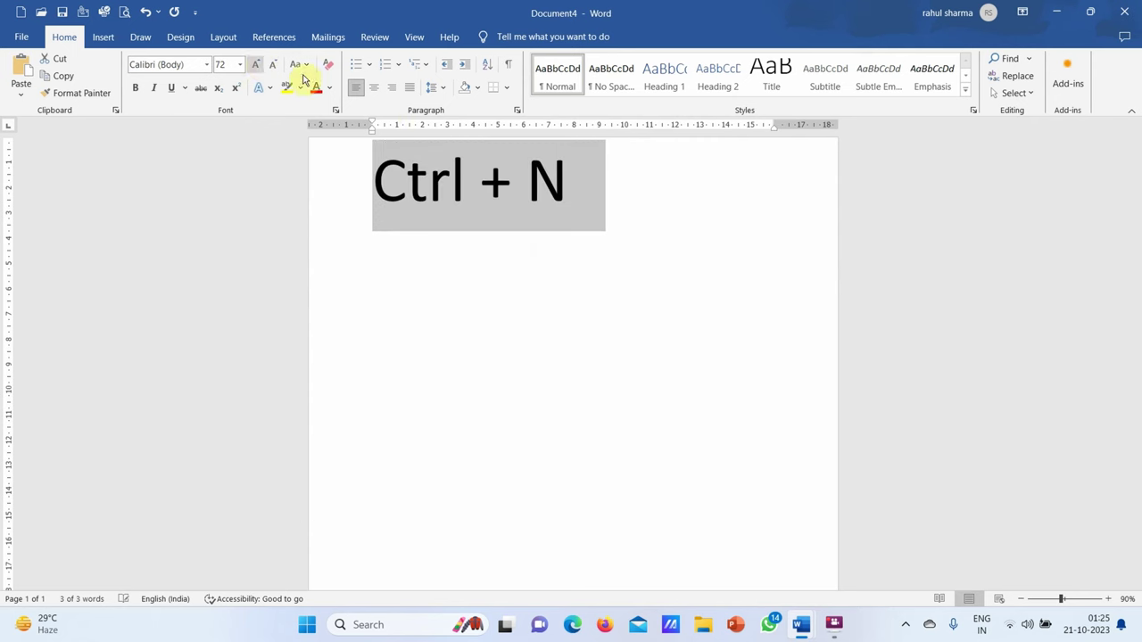
click(596, 191)
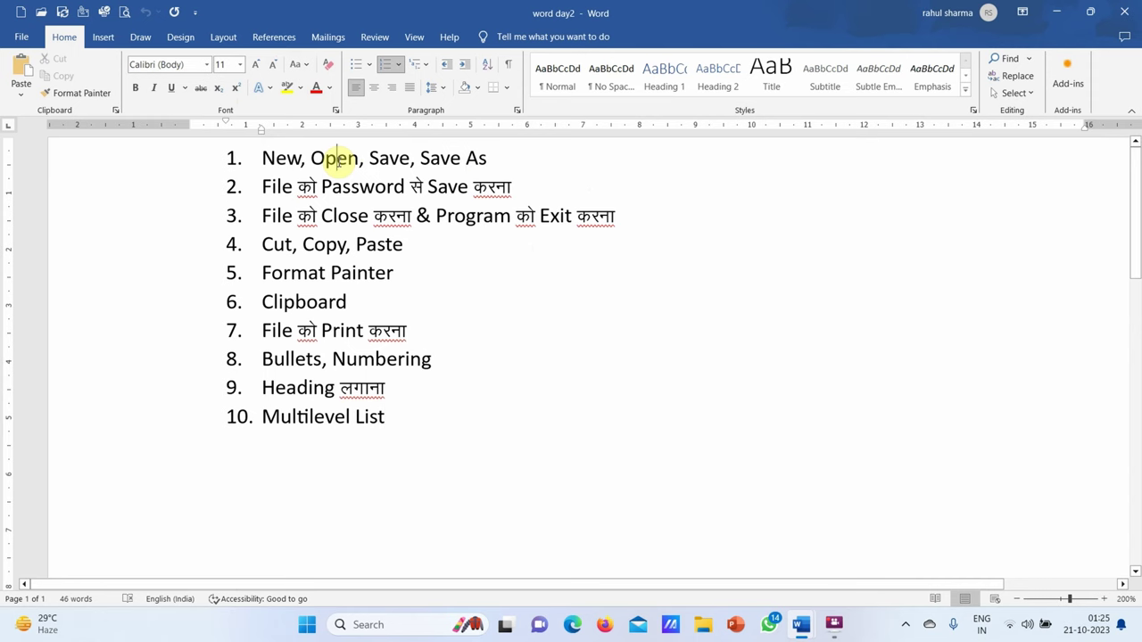
Place the caret in word day2's first list item, then open Document4's File backstage
click(389, 159)
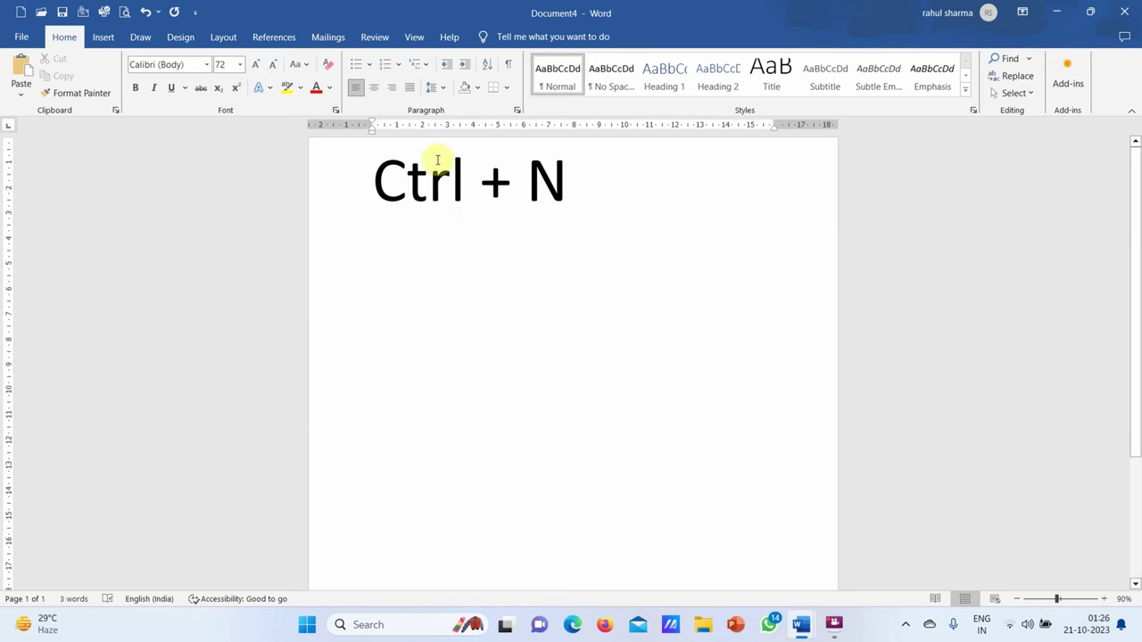
click(23, 41)
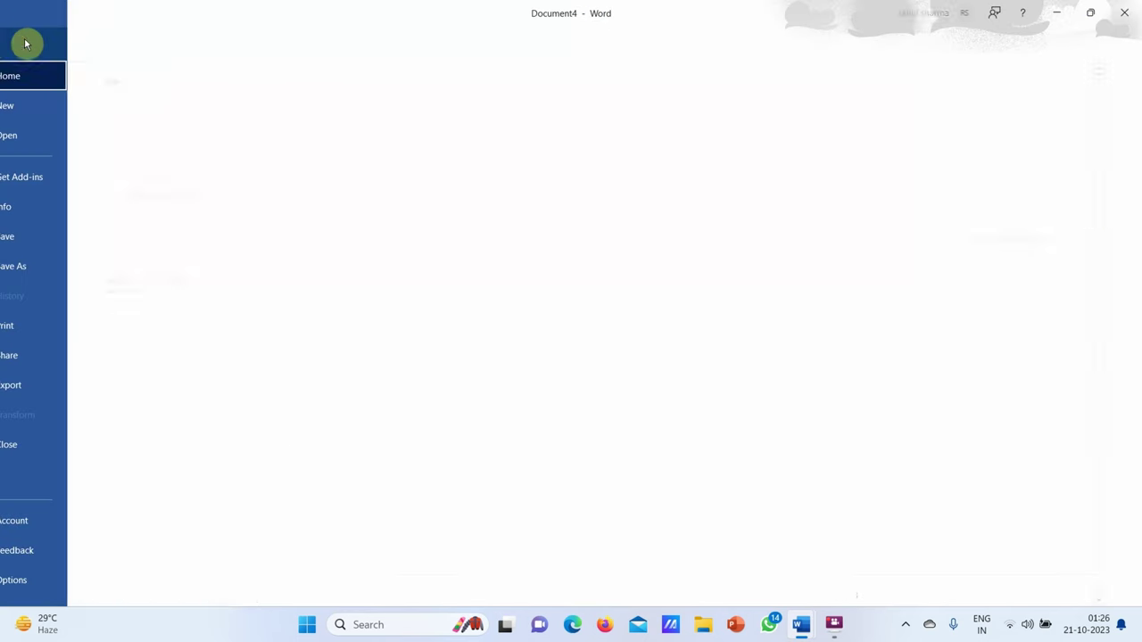
Start saving to Documents as 'My file 2', then cancel the save
click(47, 237)
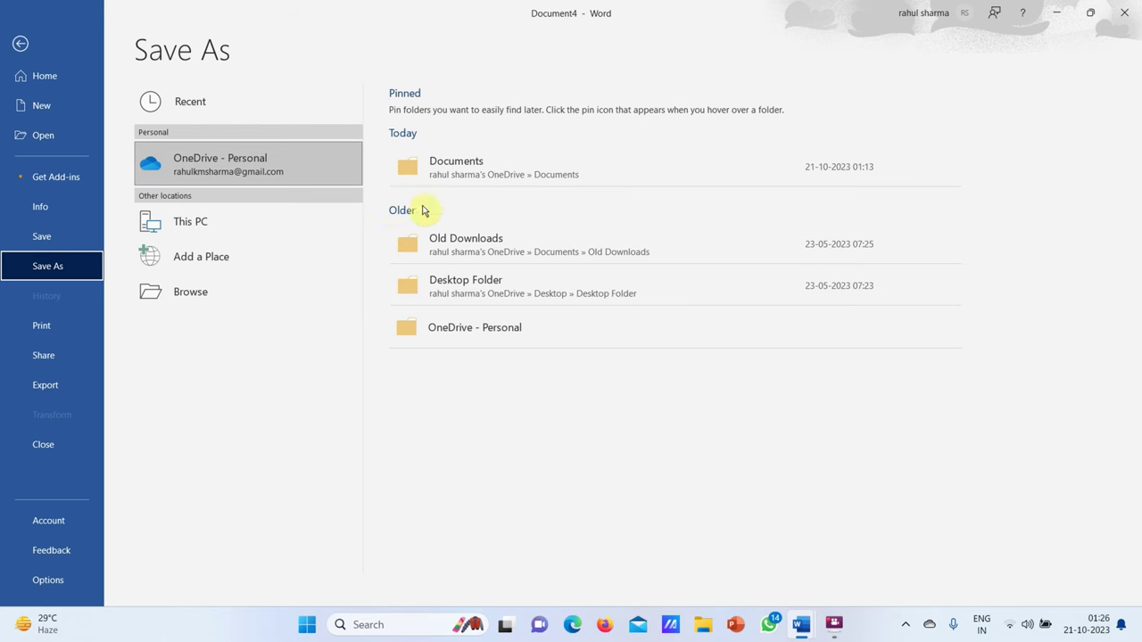
click(433, 181)
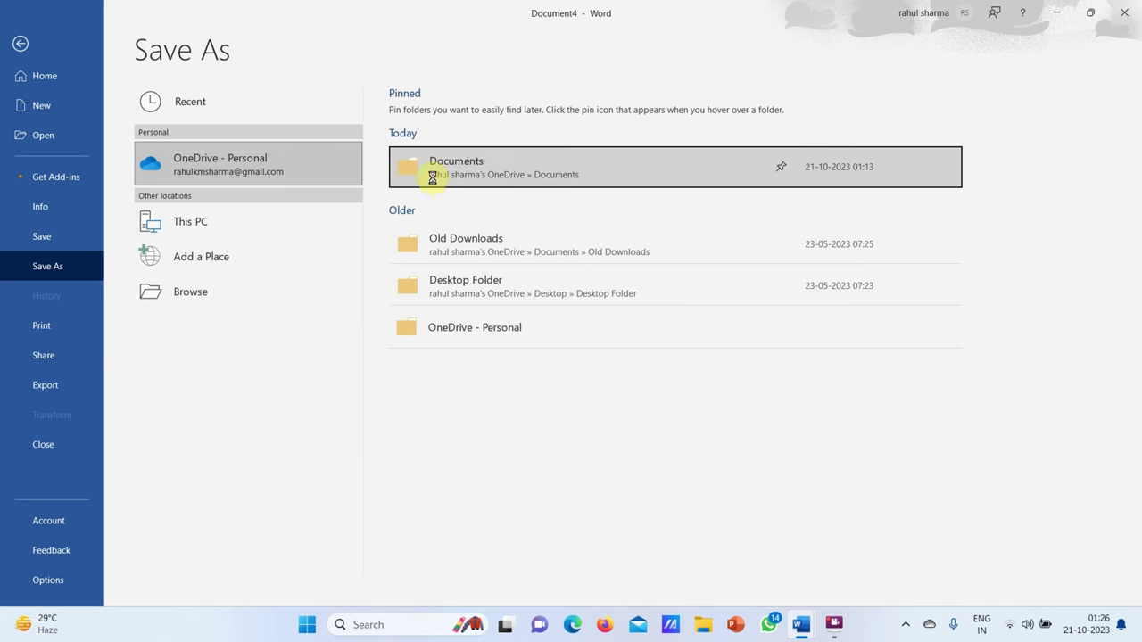
key(BackSpace)
key(BackSpace)
key(BackSpace)
text(C)
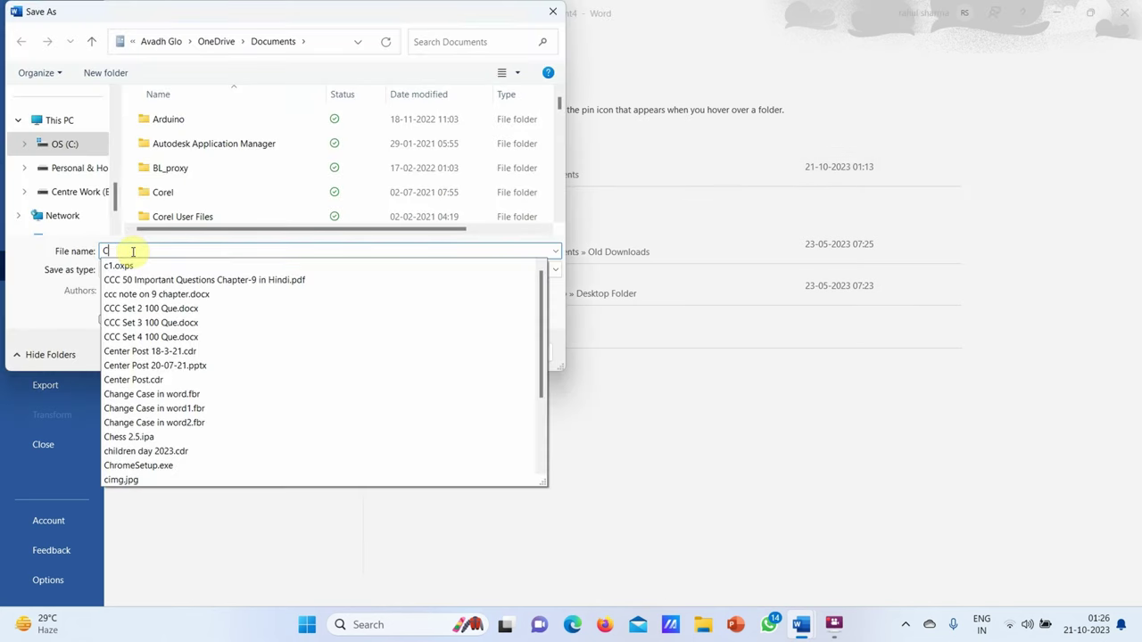
key(BackSpace)
text(My f)
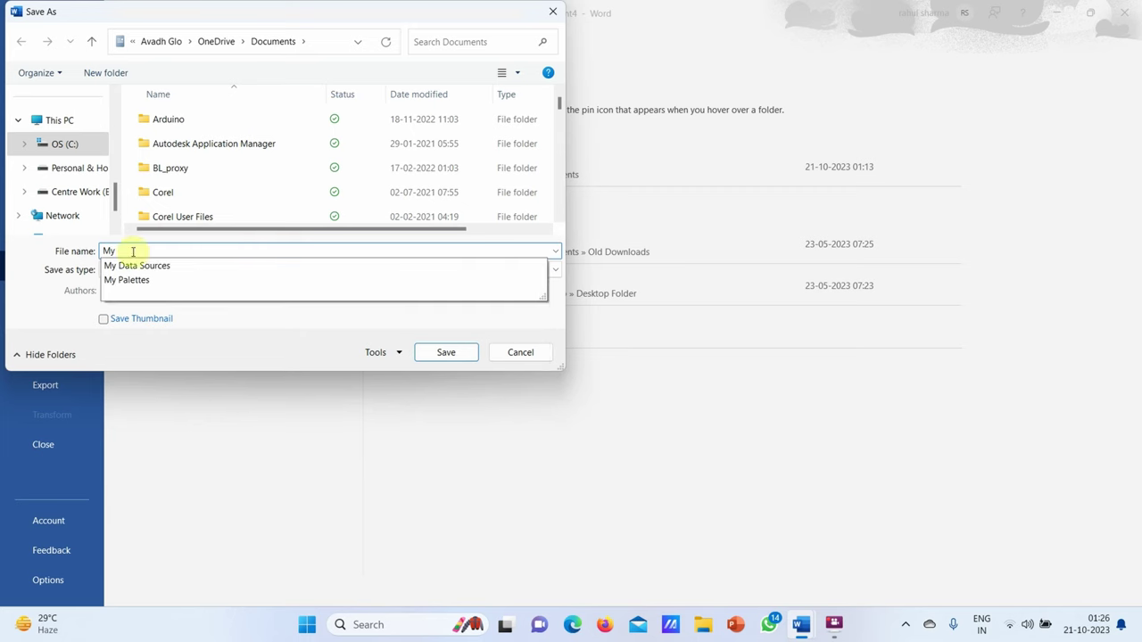
text(ile 2)
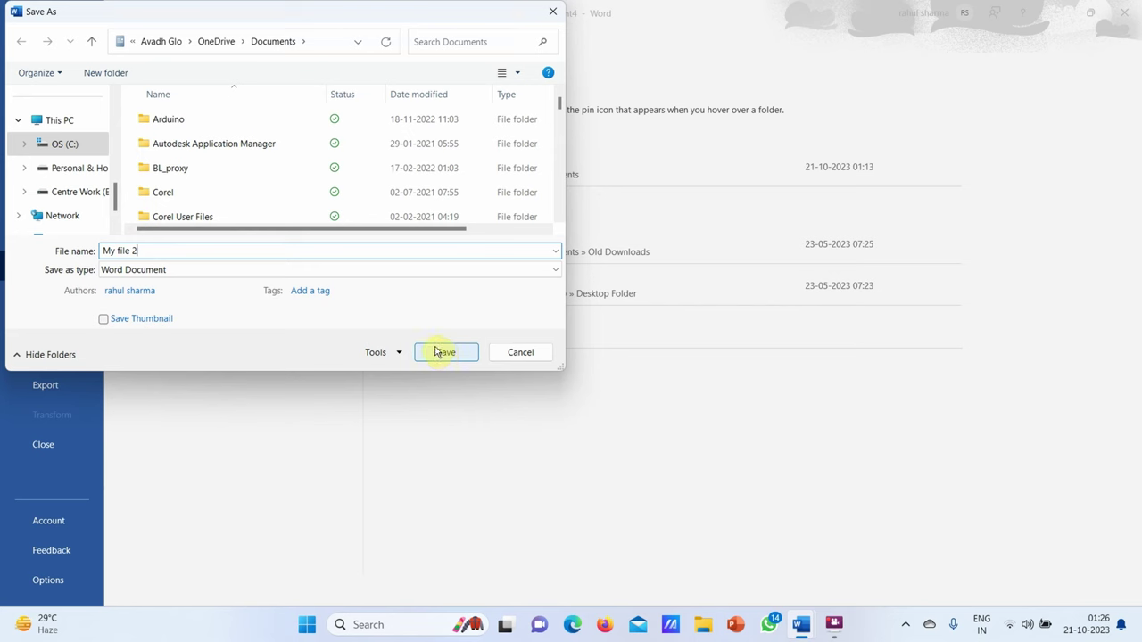
click(521, 355)
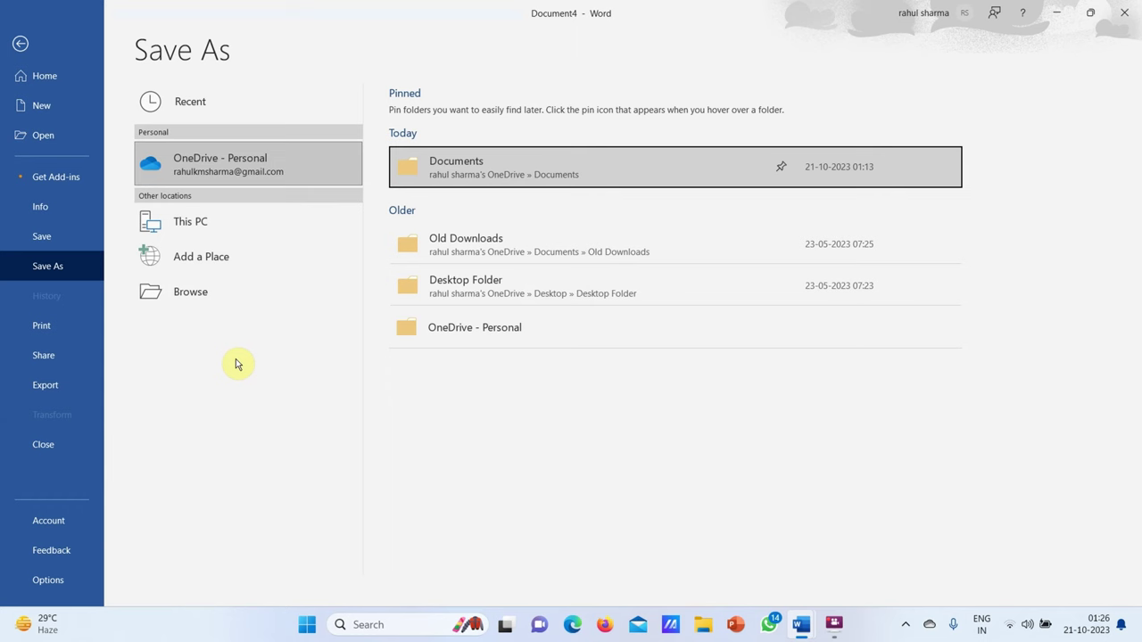
Browse to the Centre Work (E:) drive in the Save As dialog, then cancel
click(201, 301)
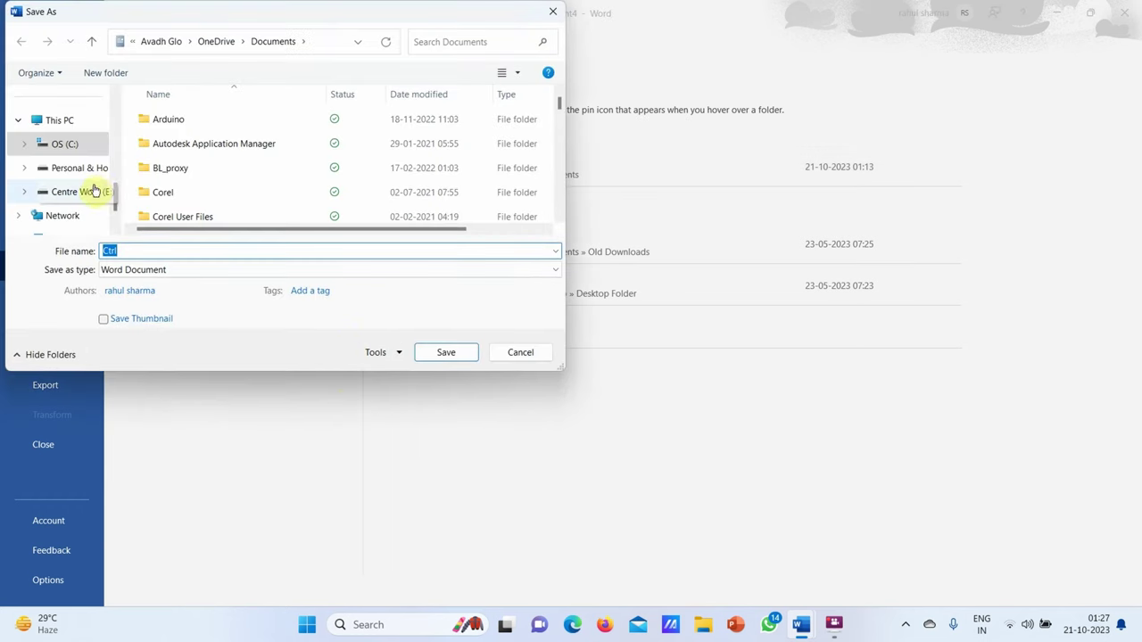
drag(111, 191, 112, 223)
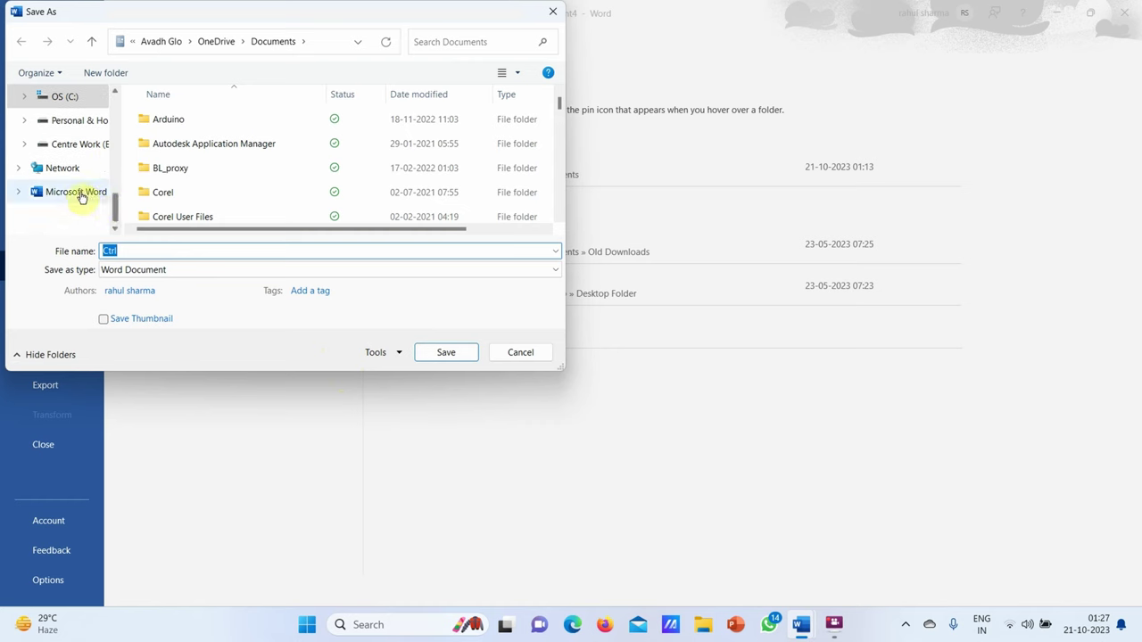
click(81, 145)
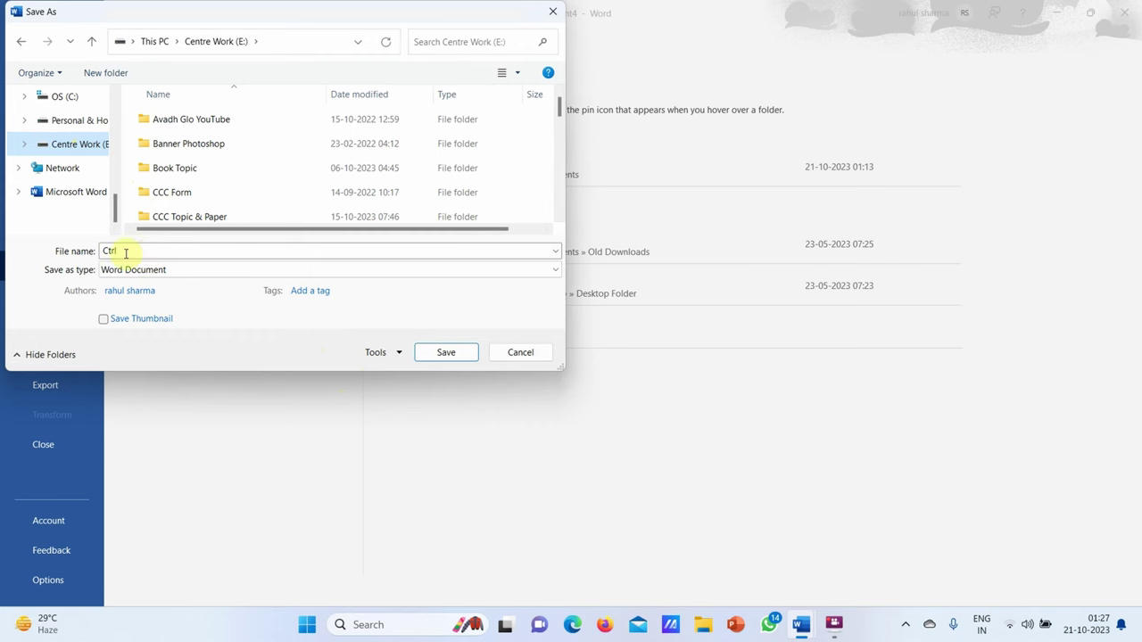
click(528, 352)
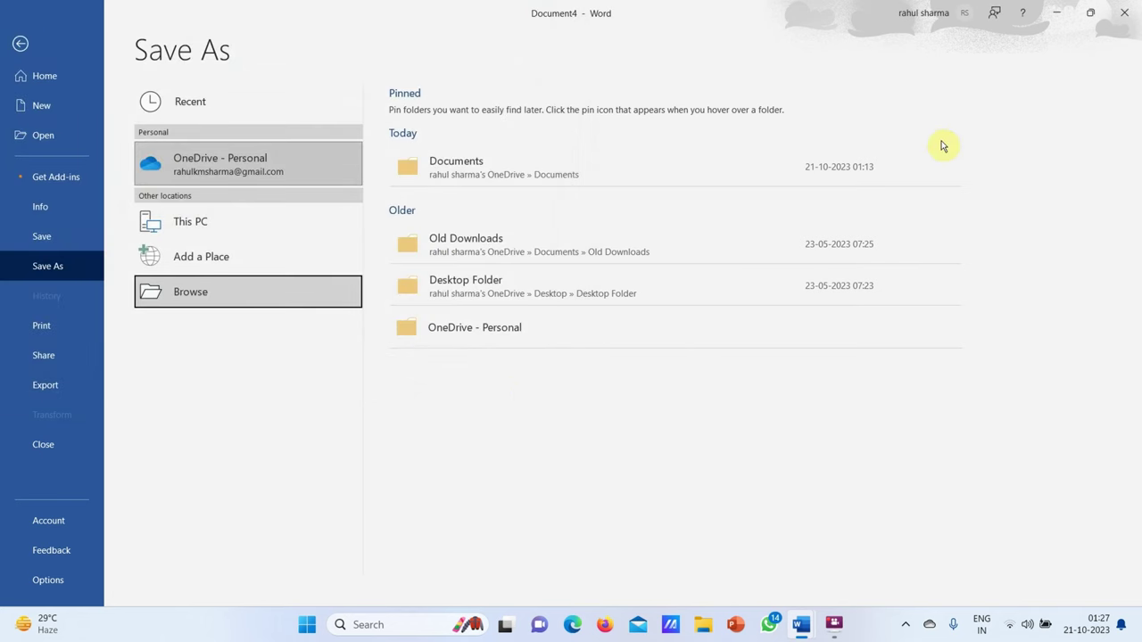
Insert sample paragraphs below the Ctrl + N line using =rand()
key(Escape)
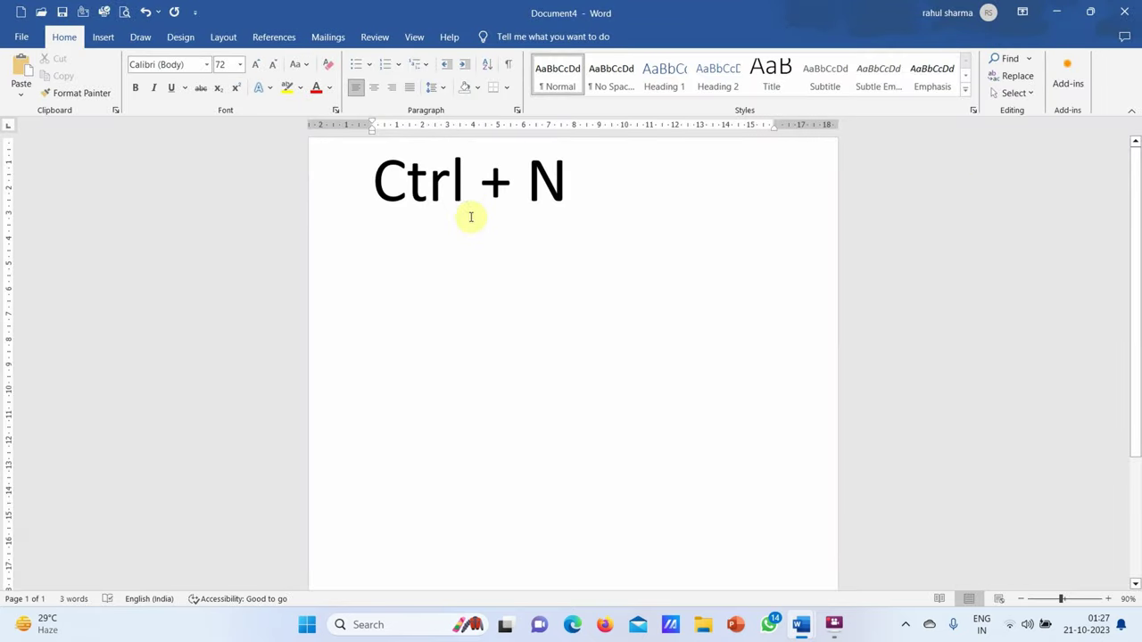
key(Return)
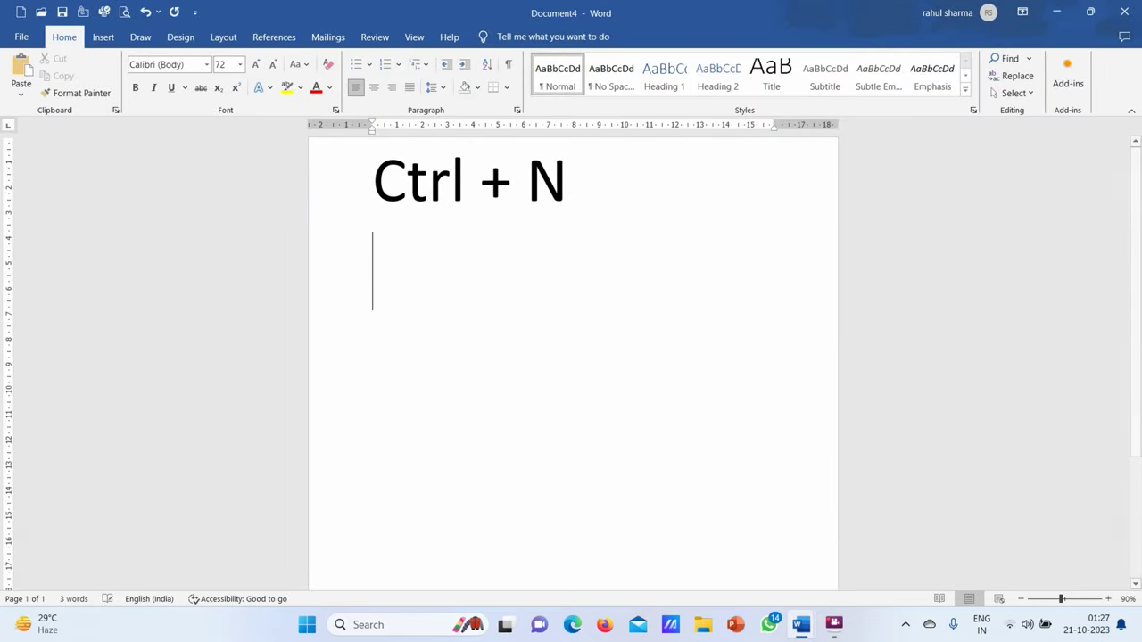
text(=r)
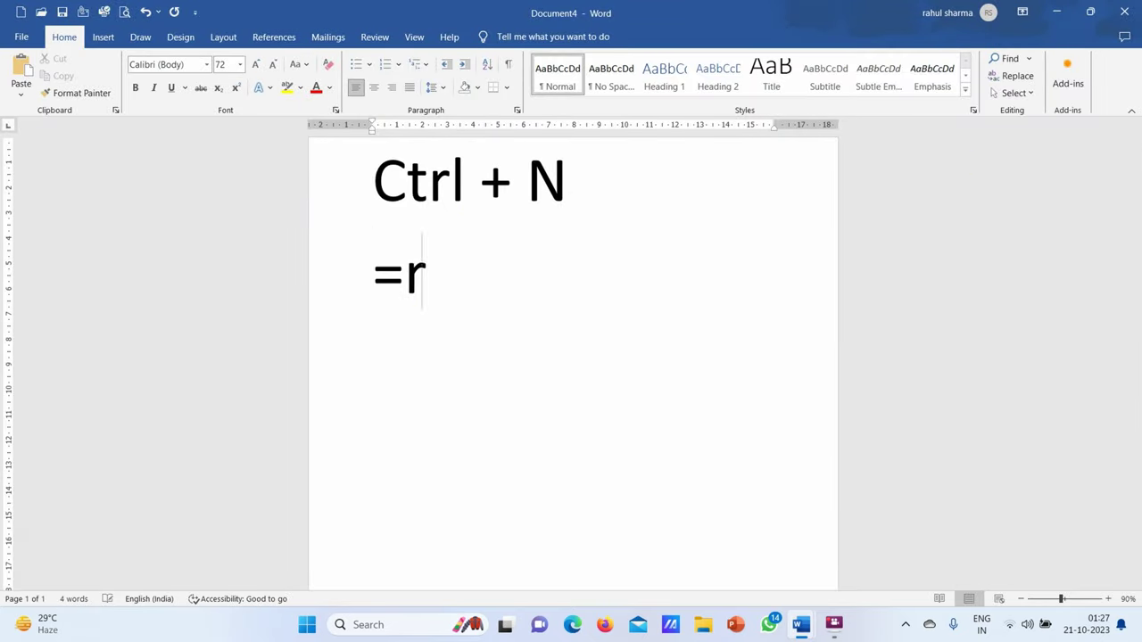
text(and())
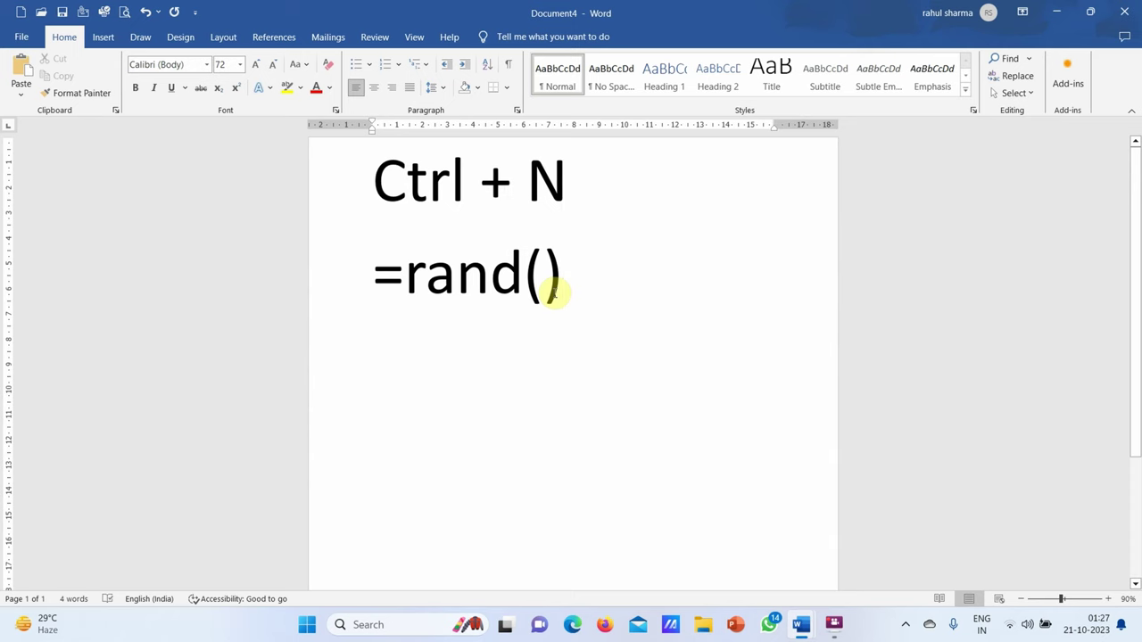
key(Return)
Select all text and reduce its font size to 18 pt
key(ctrl+a)
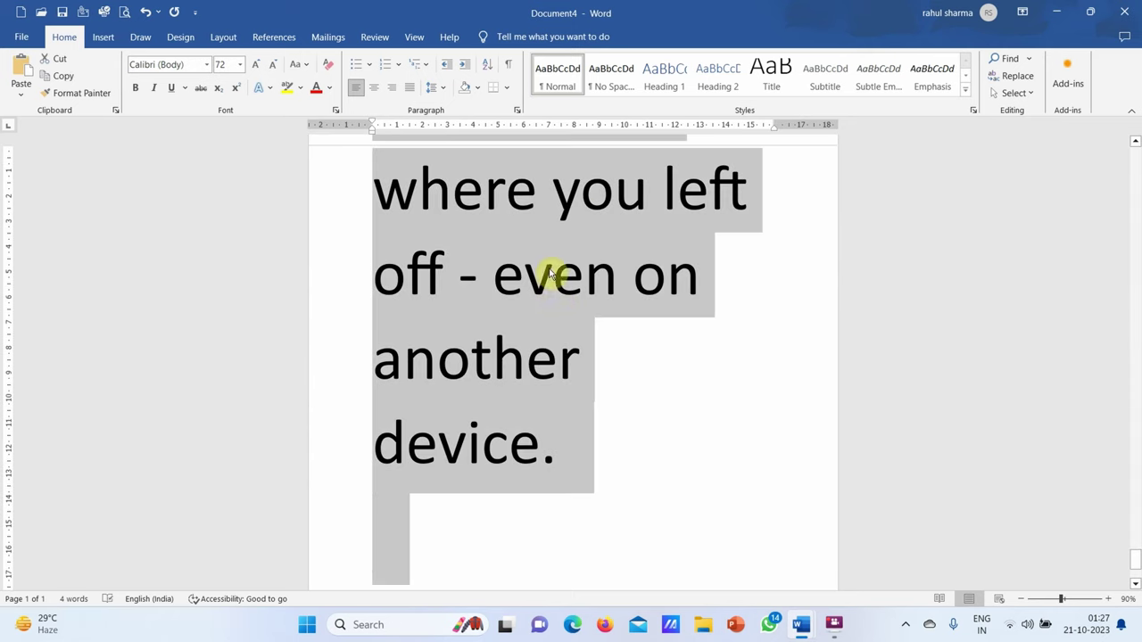
click(273, 68)
click(273, 68)
click(273, 68)
click(273, 68)
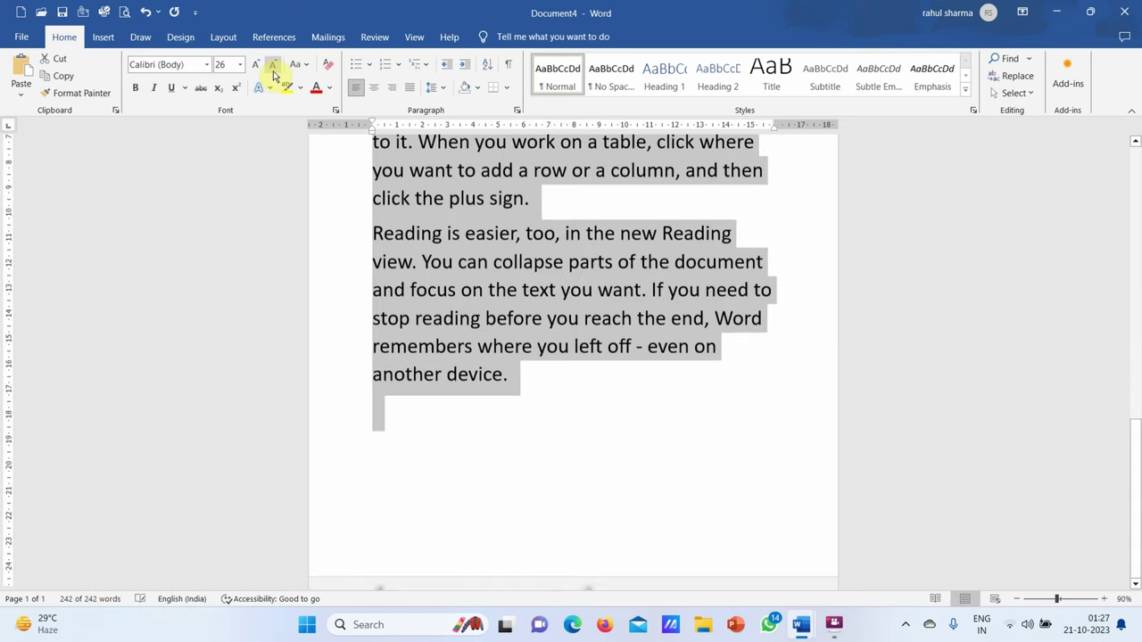
click(273, 68)
click(273, 68)
click(273, 68)
click(273, 68)
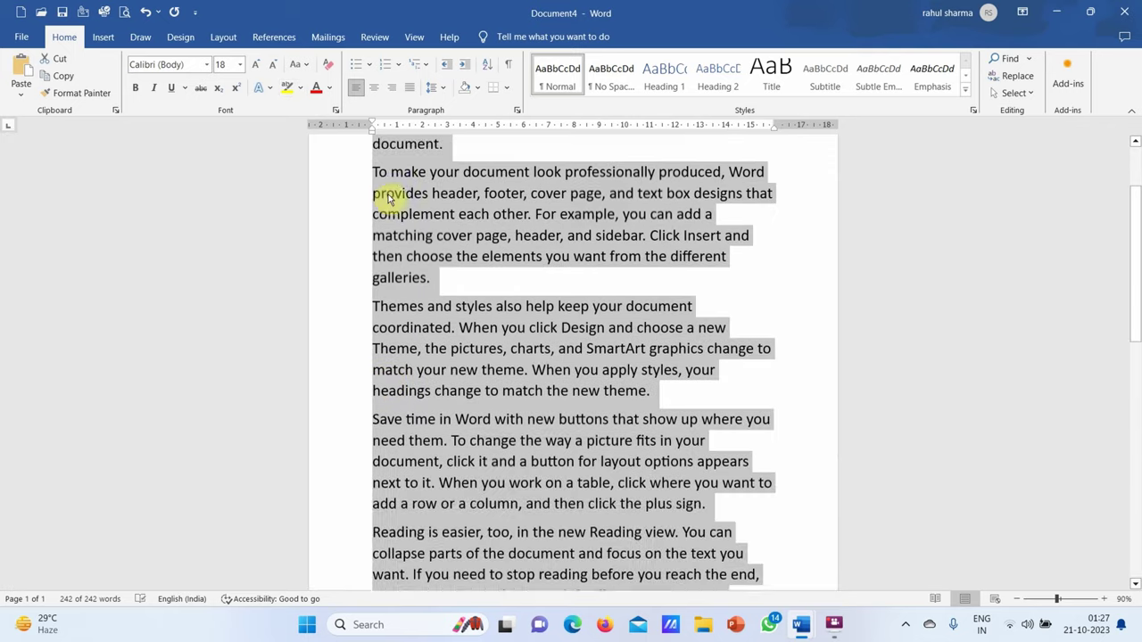
Zoom the page view in and clear the selection to review the text
scroll(389, 200, up, 3)
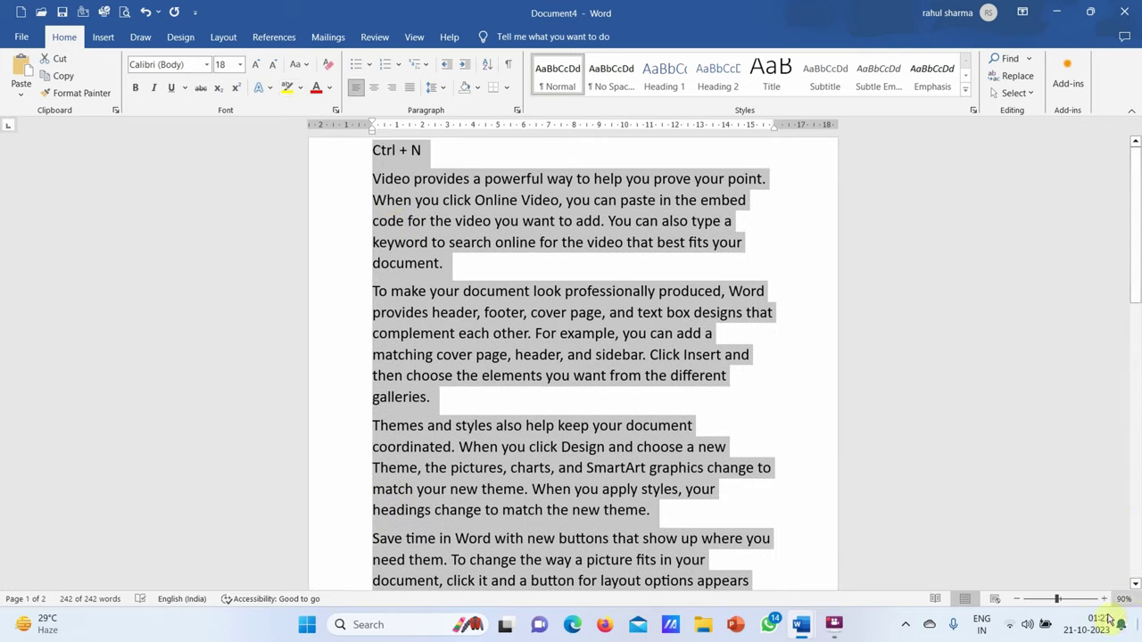
click(1069, 601)
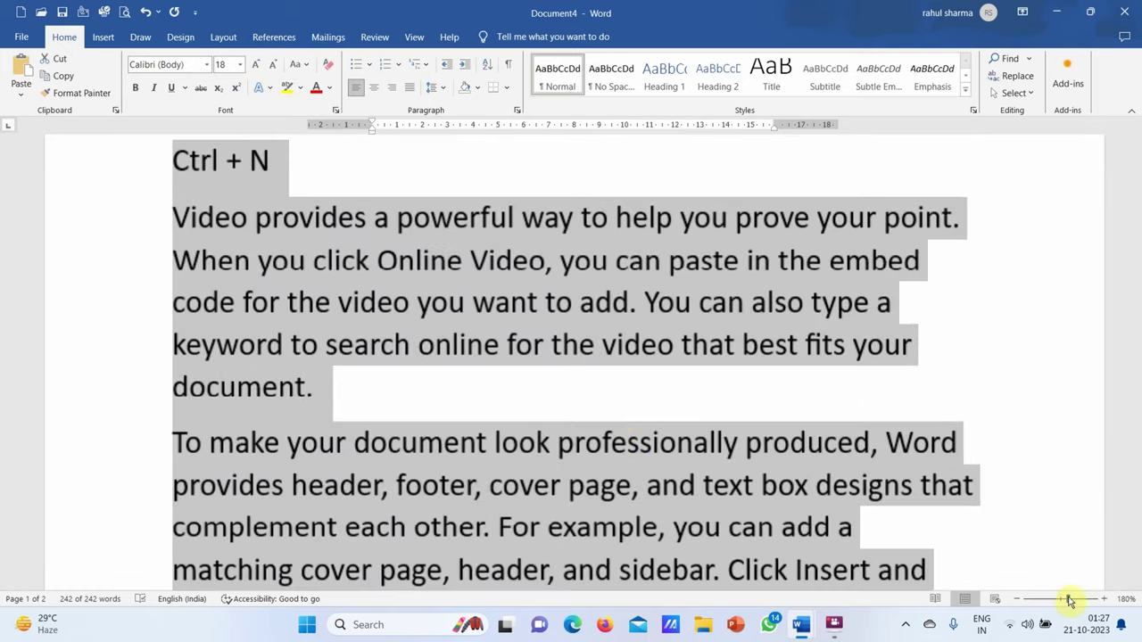
click(629, 402)
scroll(633, 397, down, 3)
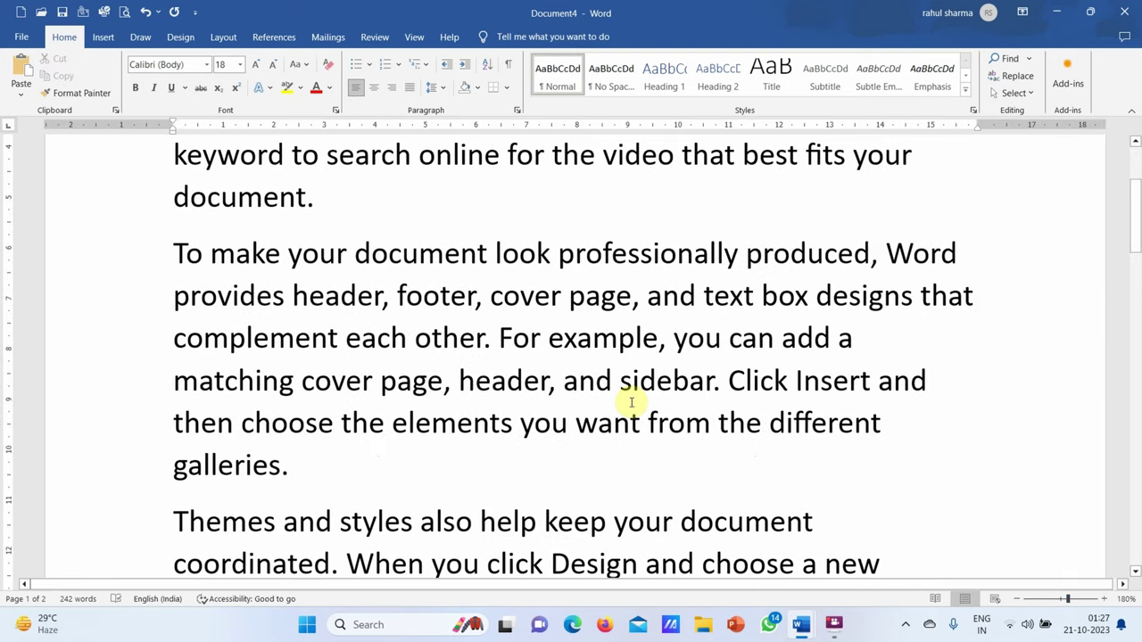
scroll(625, 393, down, 1)
scroll(629, 402, up, 4)
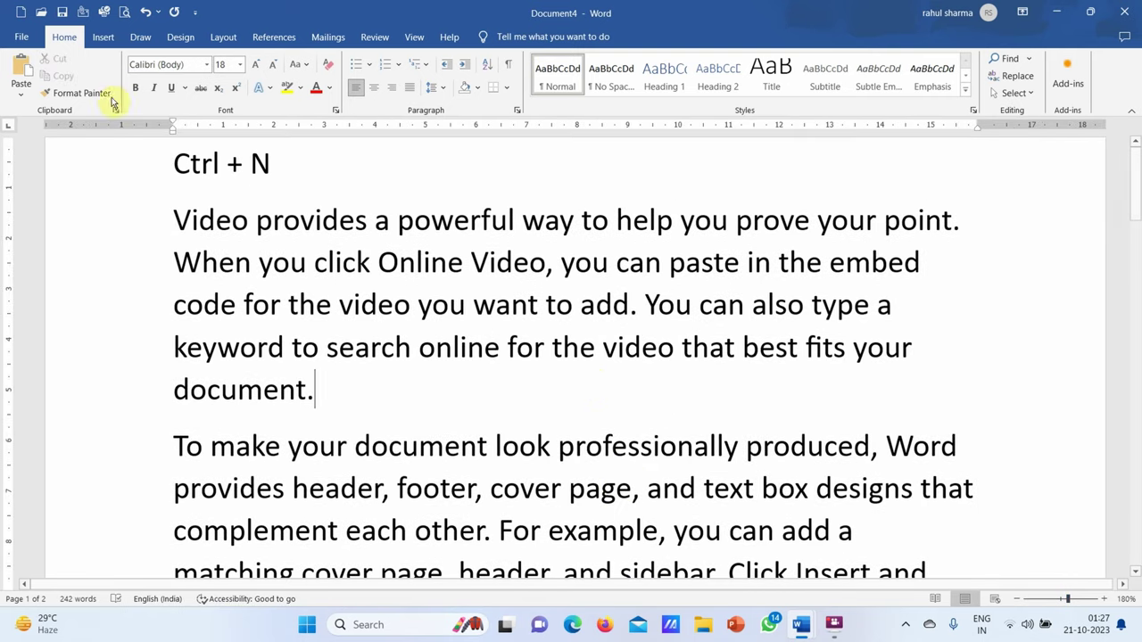
click(24, 38)
Save As into OneDrive's Documents folder with the file name 'File 2'
click(41, 241)
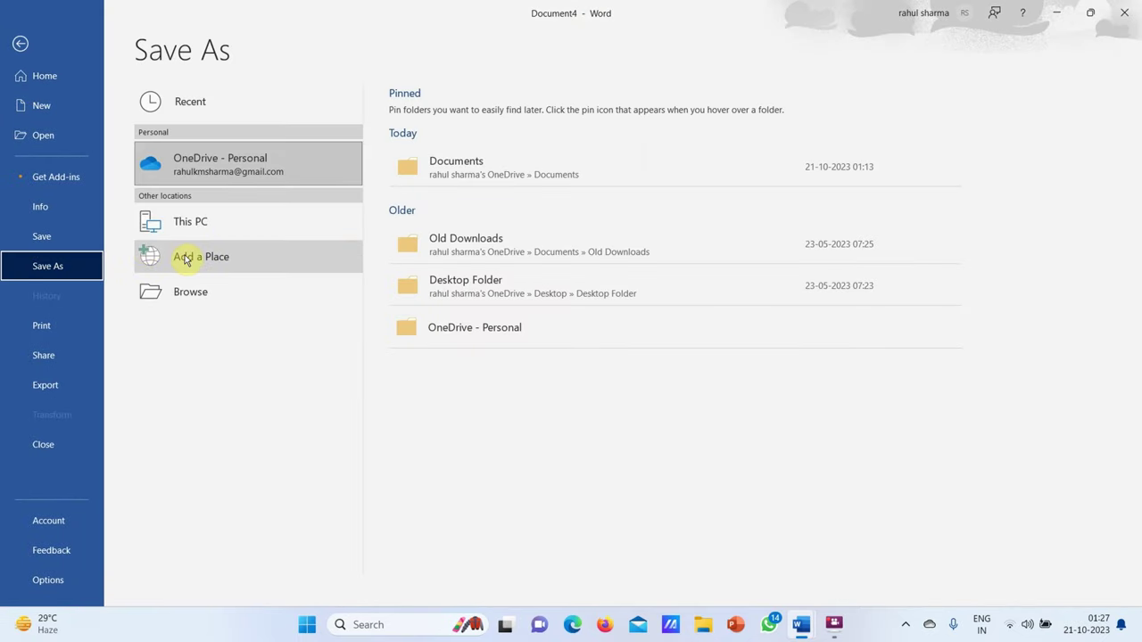
click(456, 167)
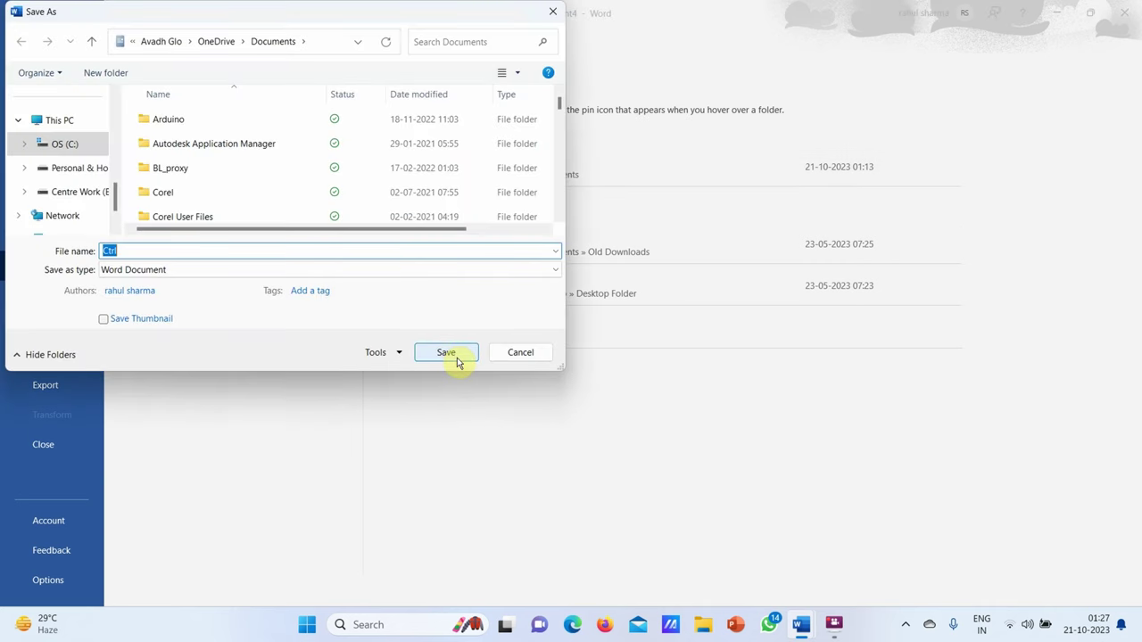
text(File 2)
click(447, 353)
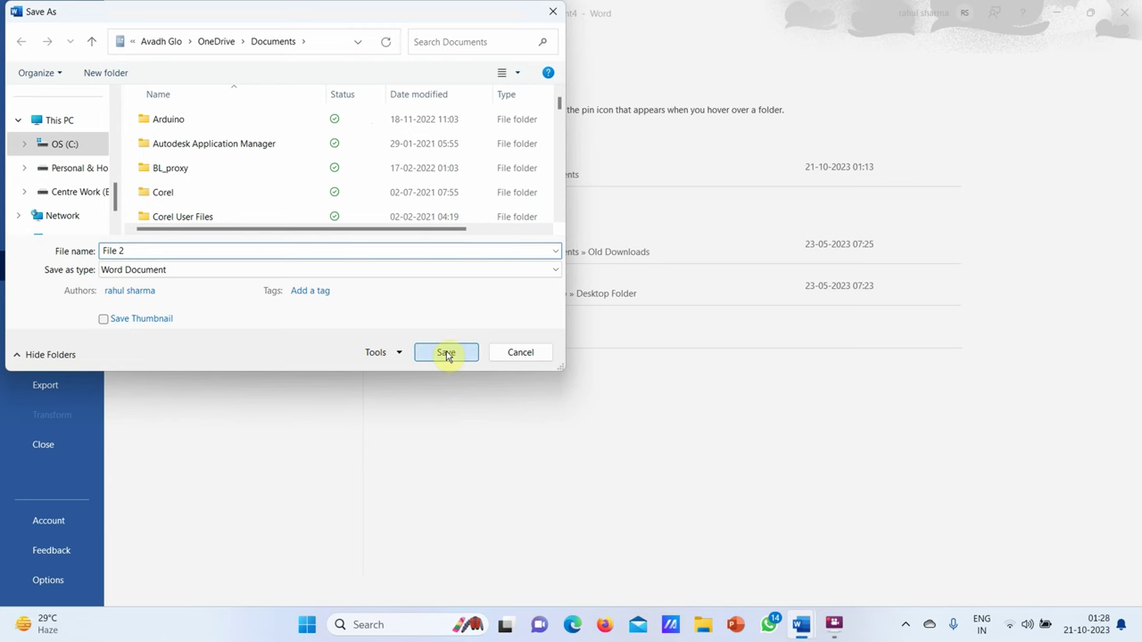
click(447, 353)
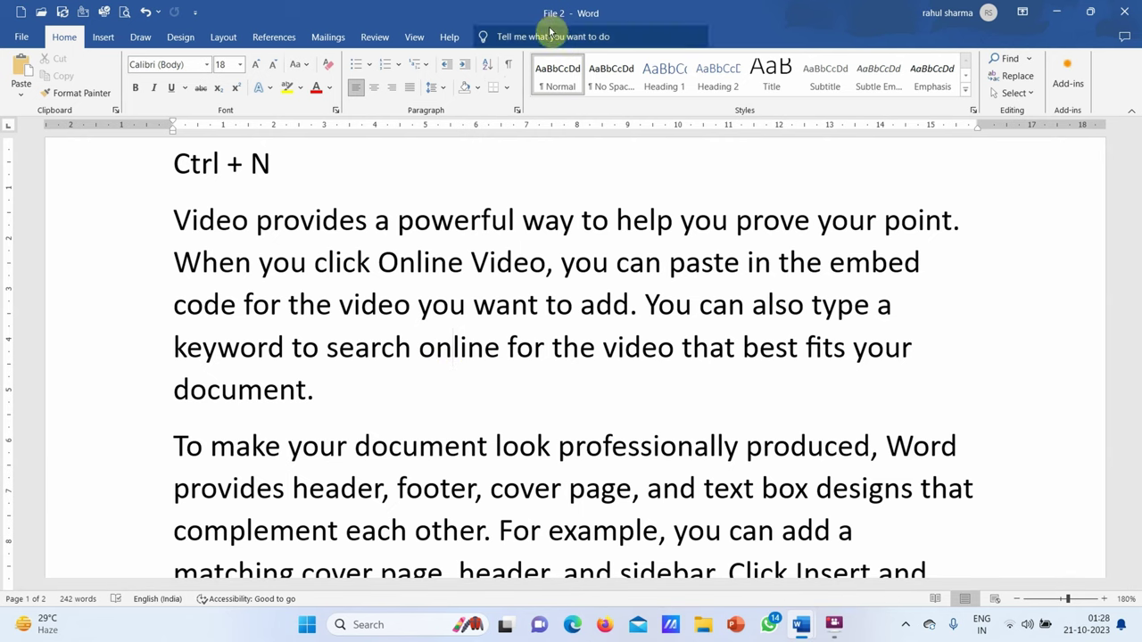
Close File 2, place the caret in word day2's list, and open its File backstage
scroll(467, 348, down, 3)
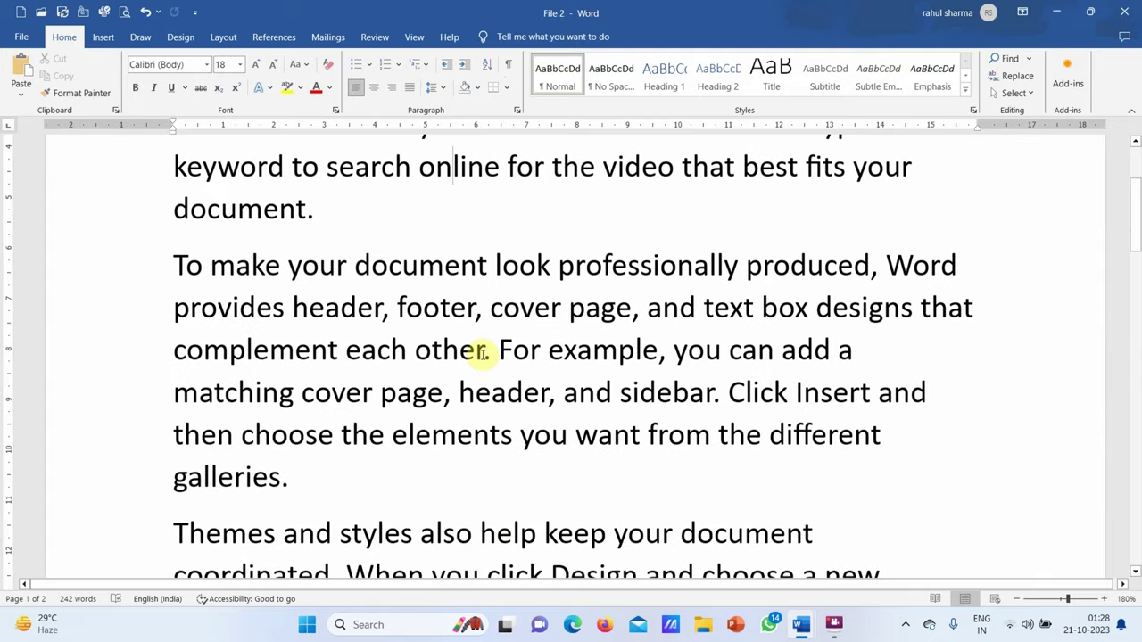
scroll(473, 351, up, 3)
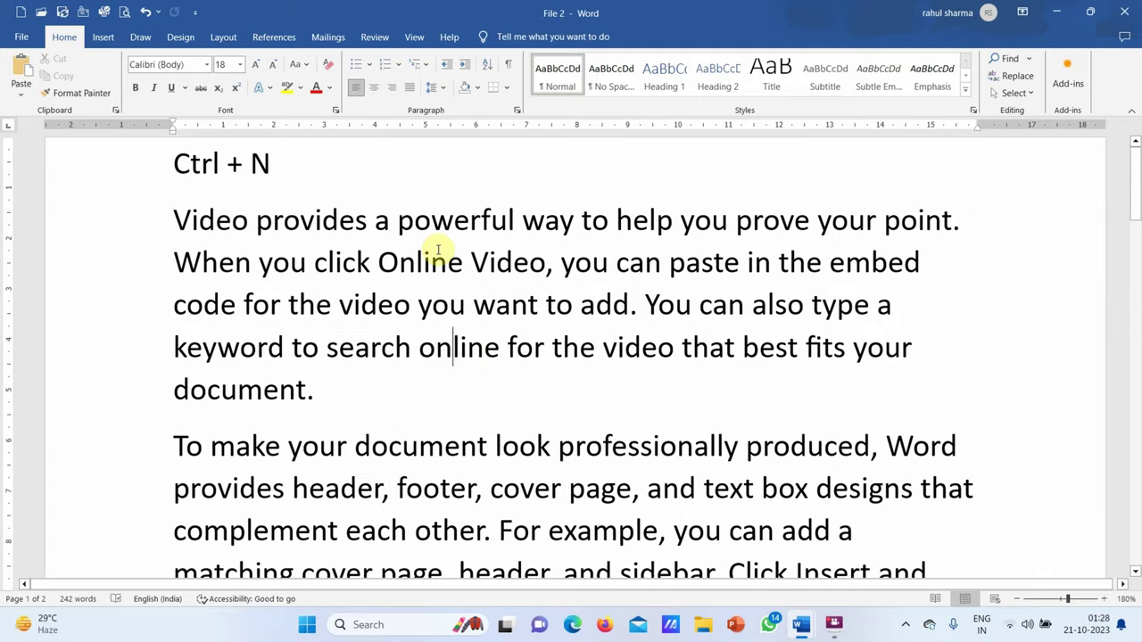
click(20, 40)
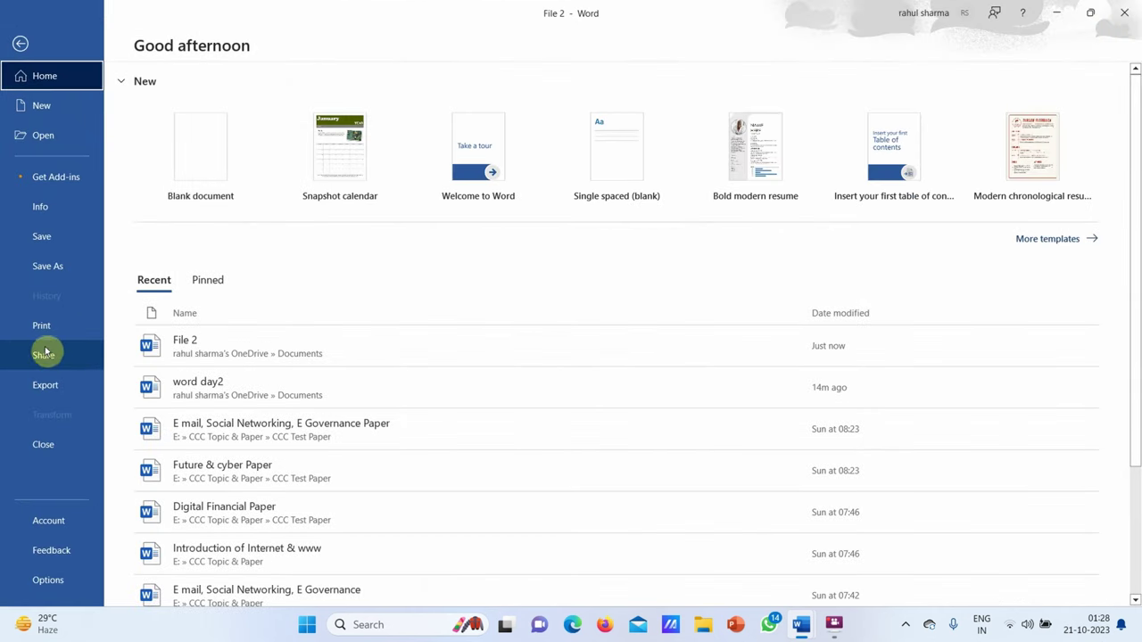
click(47, 456)
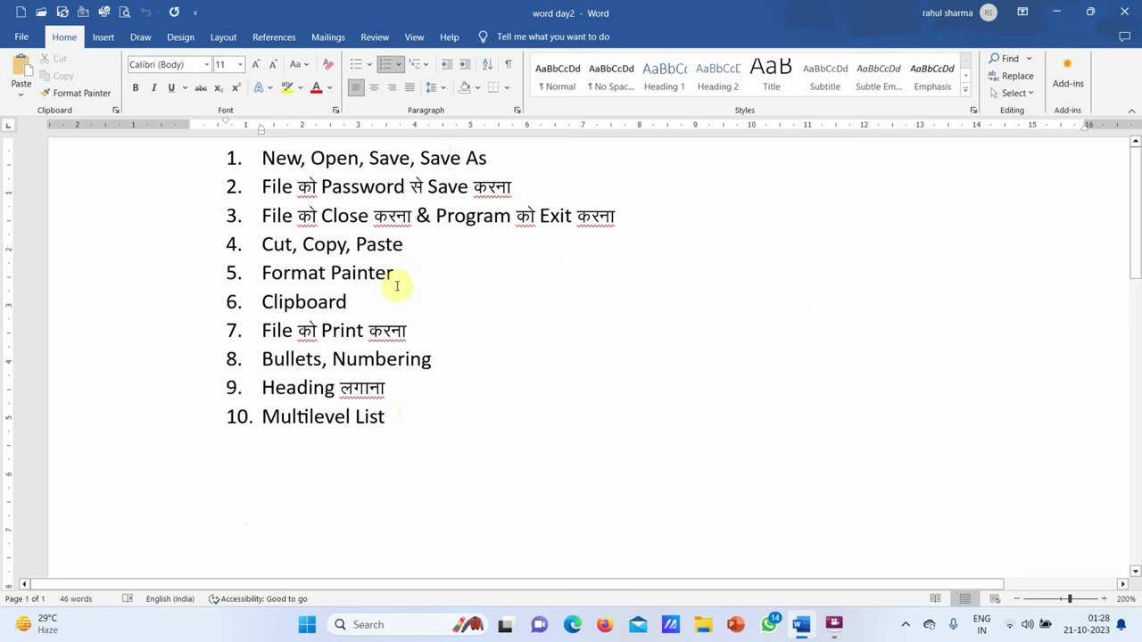
click(287, 165)
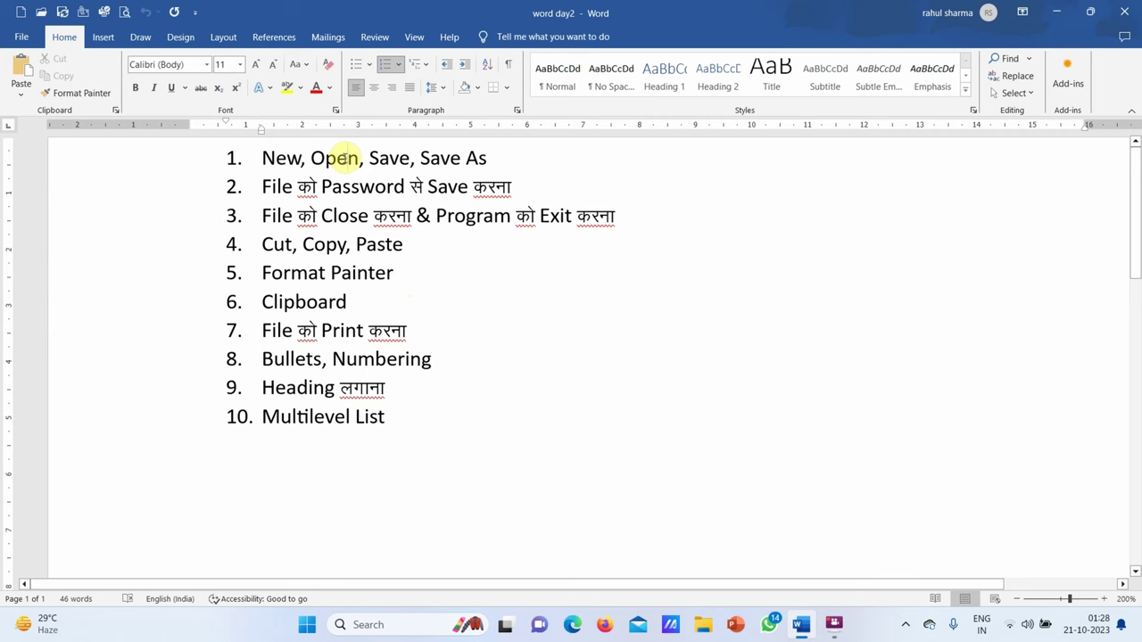
click(22, 41)
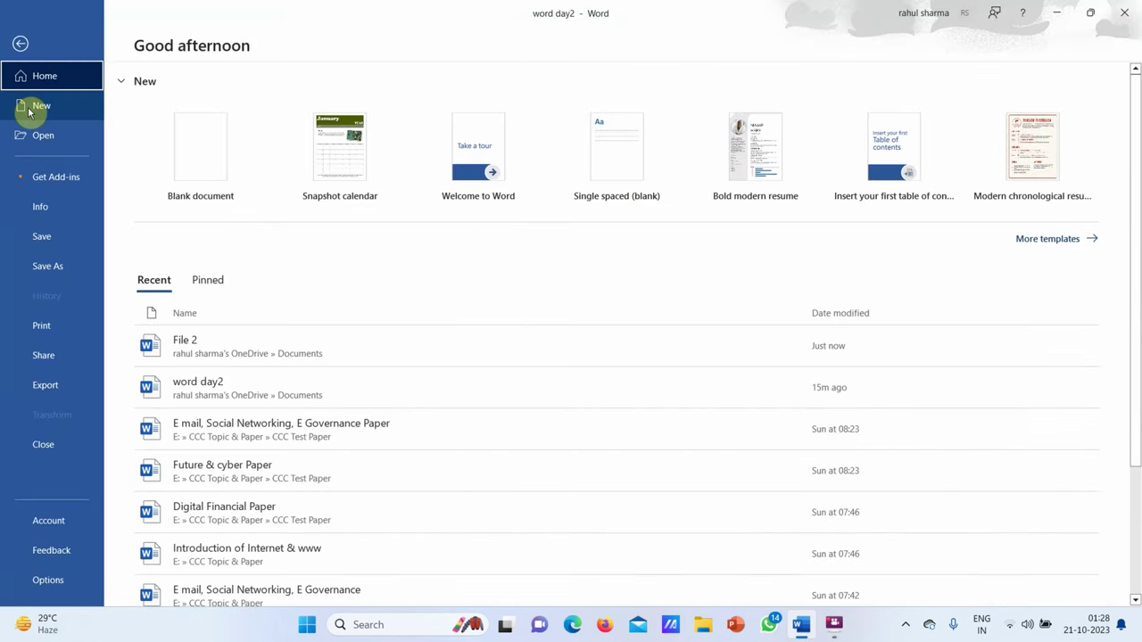
Reopen File 2 from the Recent list on the Open page
click(37, 134)
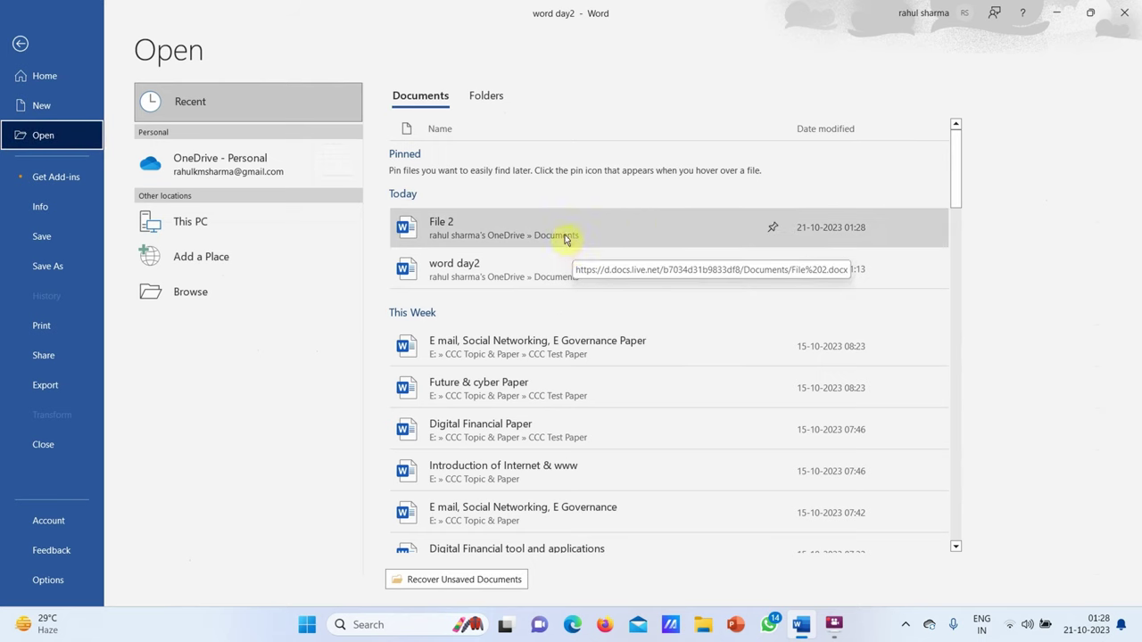
scroll(551, 360, down, 1)
scroll(551, 359, down, 1)
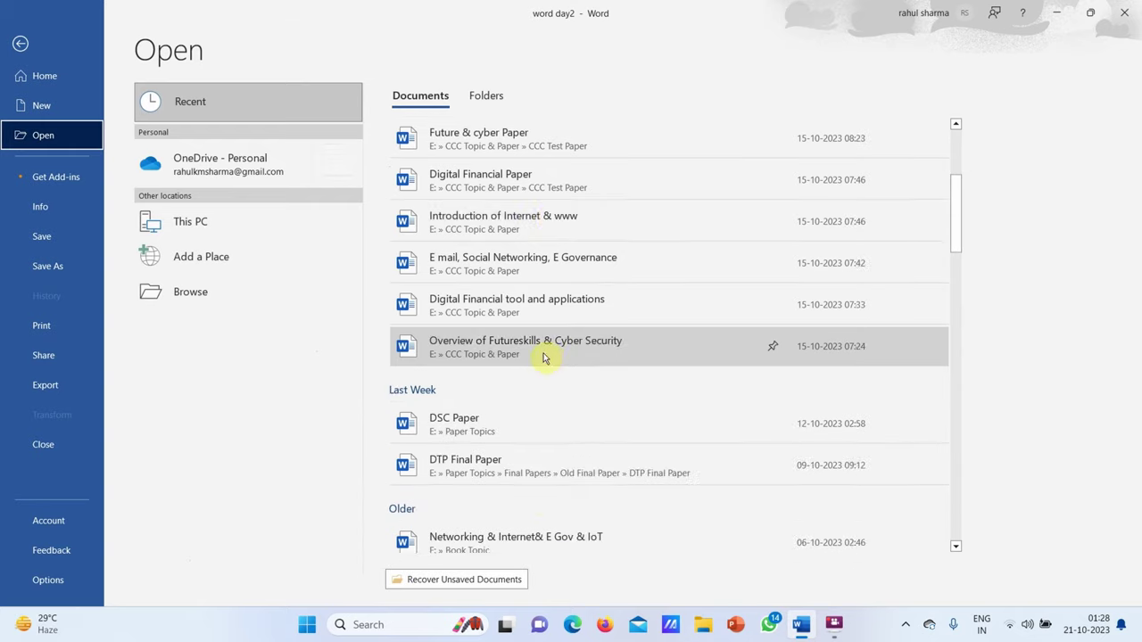
scroll(543, 356, down, 2)
scroll(543, 357, down, 2)
scroll(541, 353, down, 3)
scroll(542, 351, down, 2)
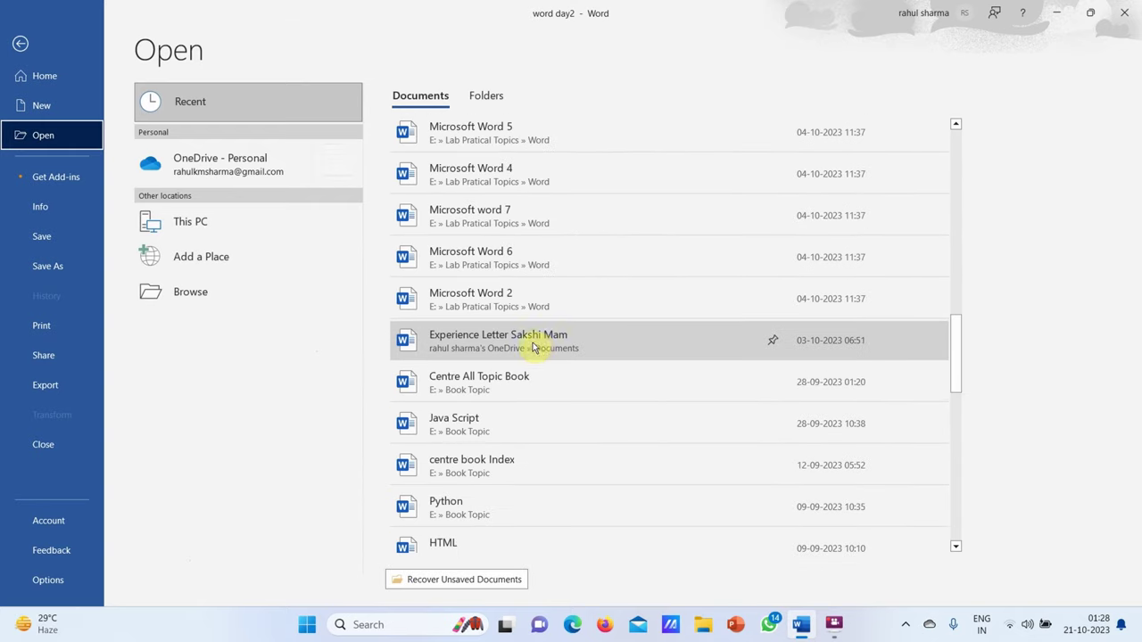
scroll(542, 351, up, 2)
scroll(539, 350, up, 4)
scroll(538, 349, up, 3)
scroll(538, 349, up, 3)
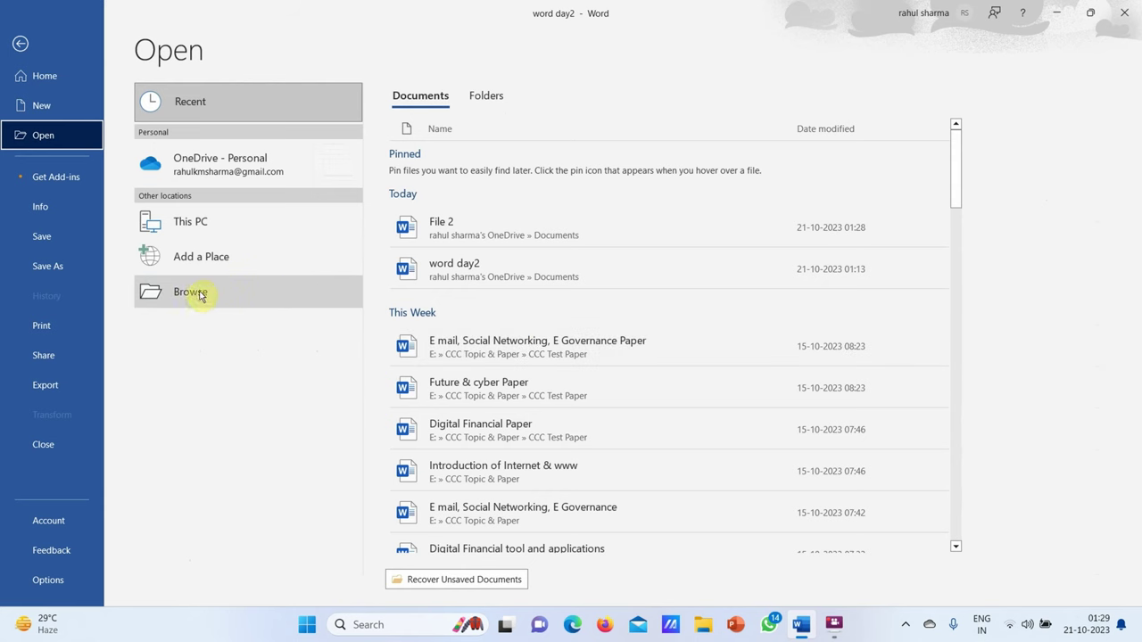
mouse_move(441, 228)
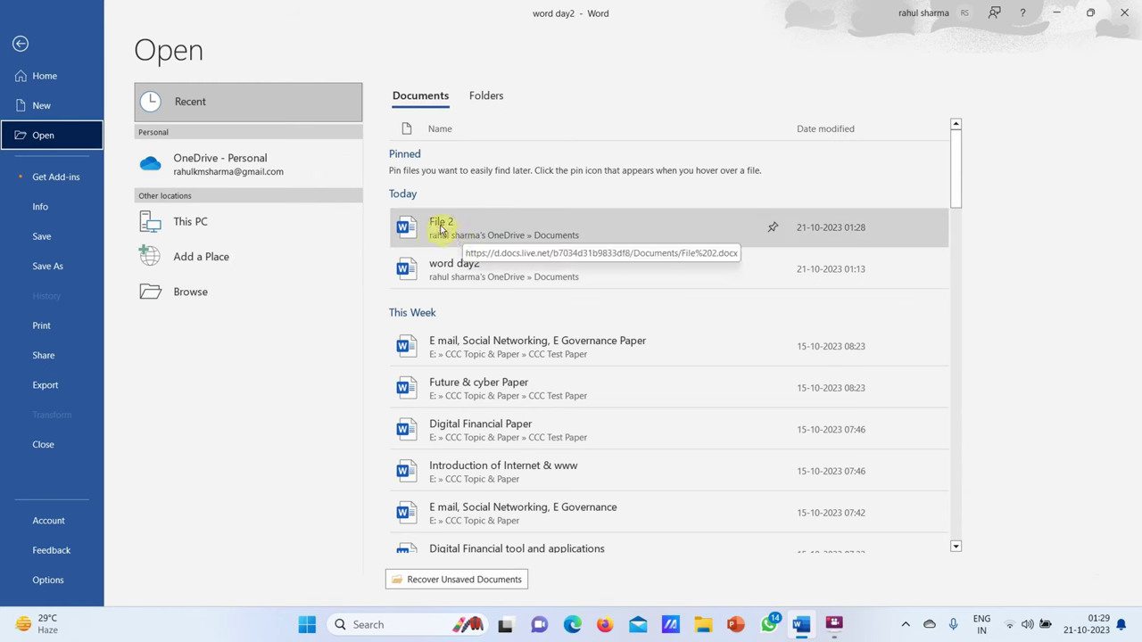
click(441, 229)
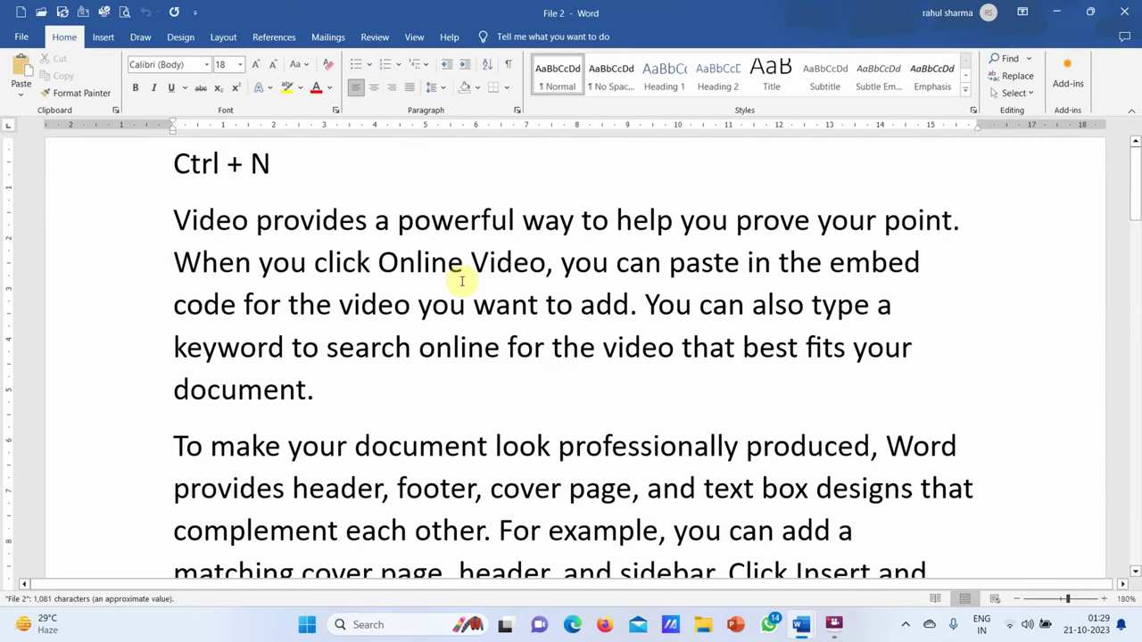
Close File 2 again and reopen it from the Open page
click(24, 38)
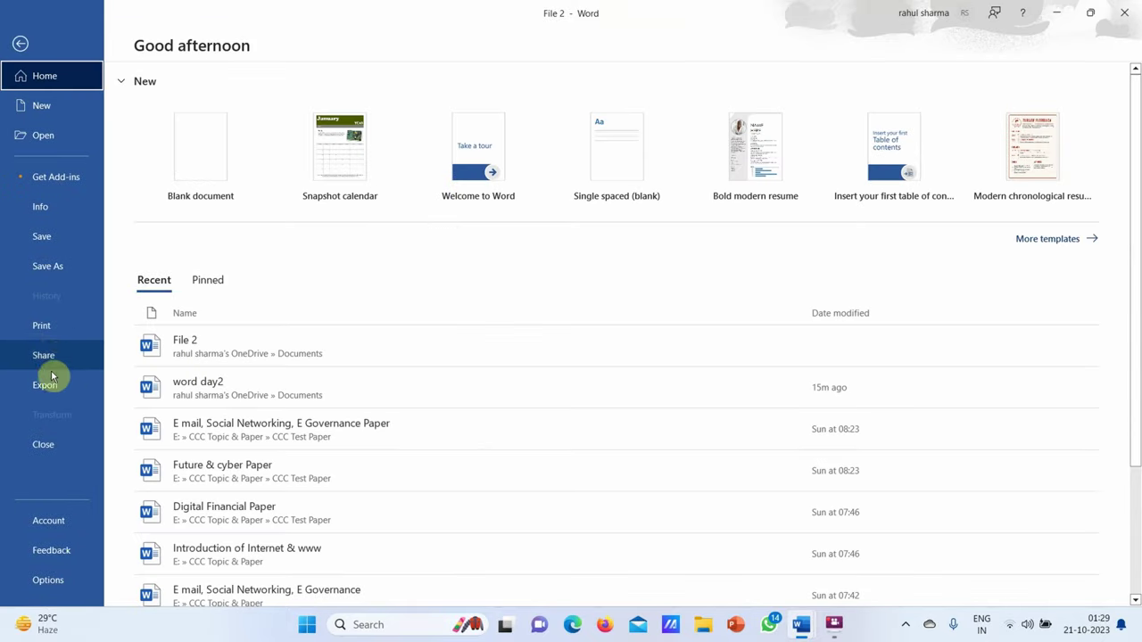
click(43, 445)
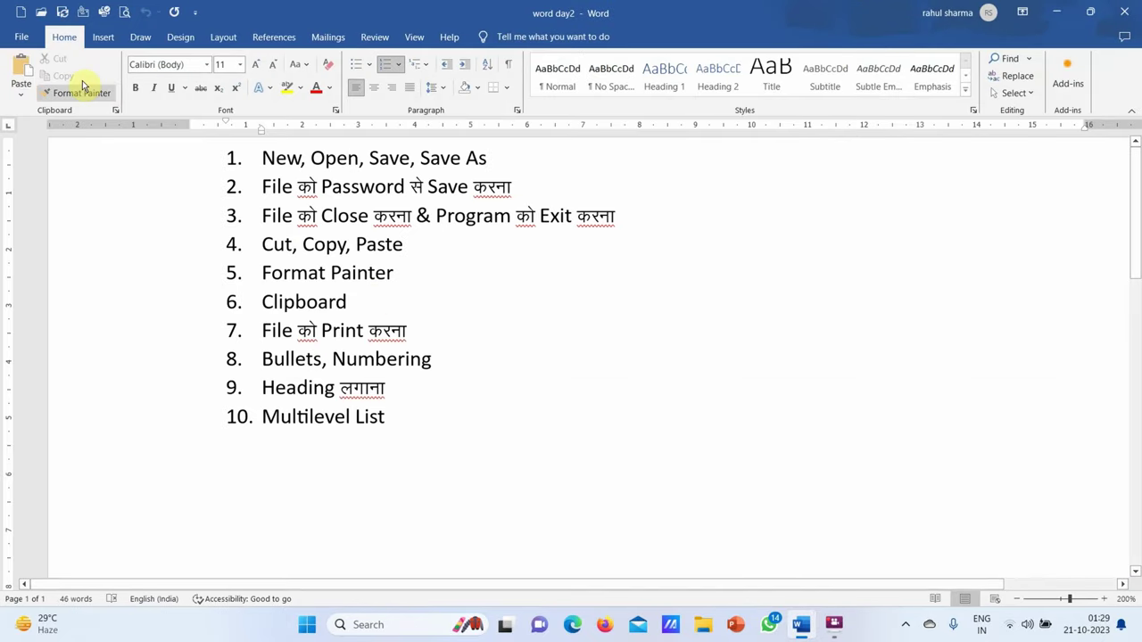
click(24, 38)
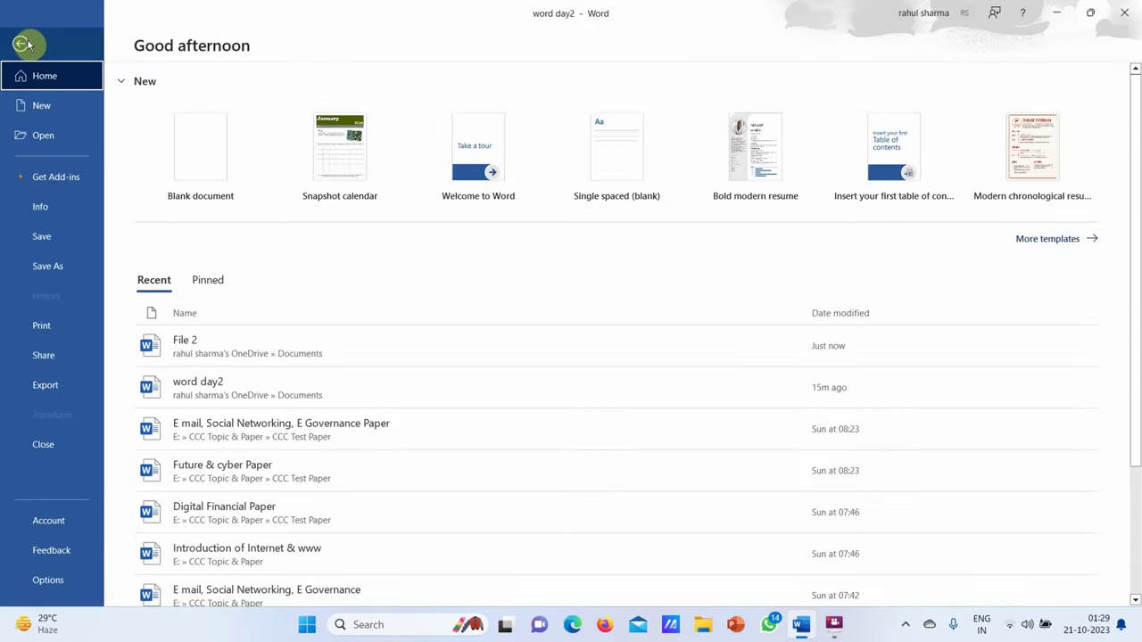
click(42, 139)
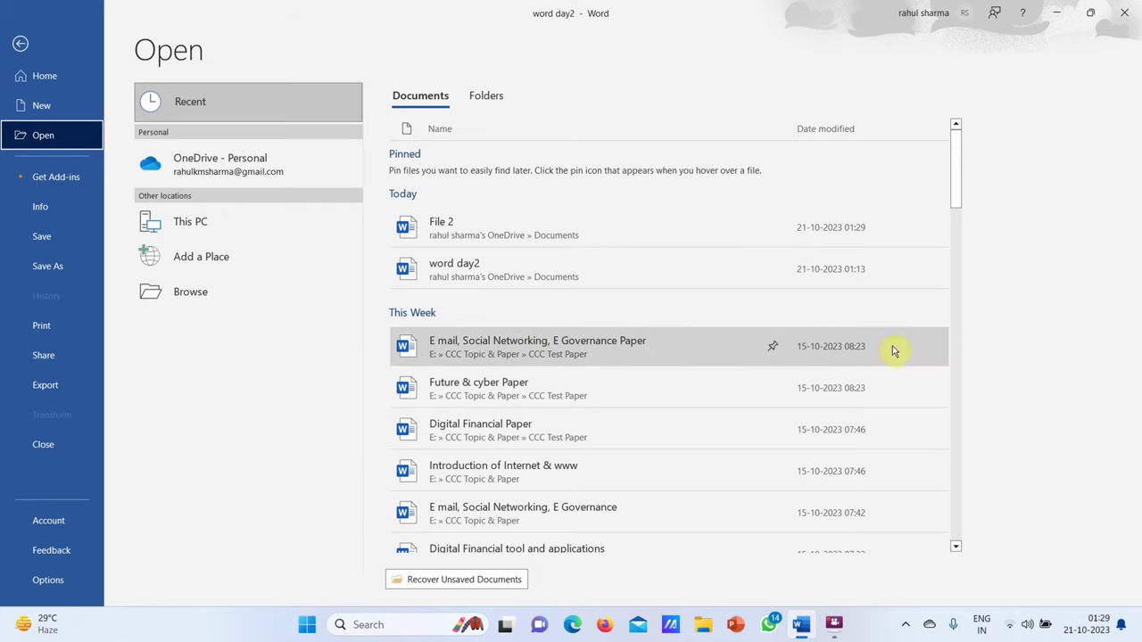
key(Escape)
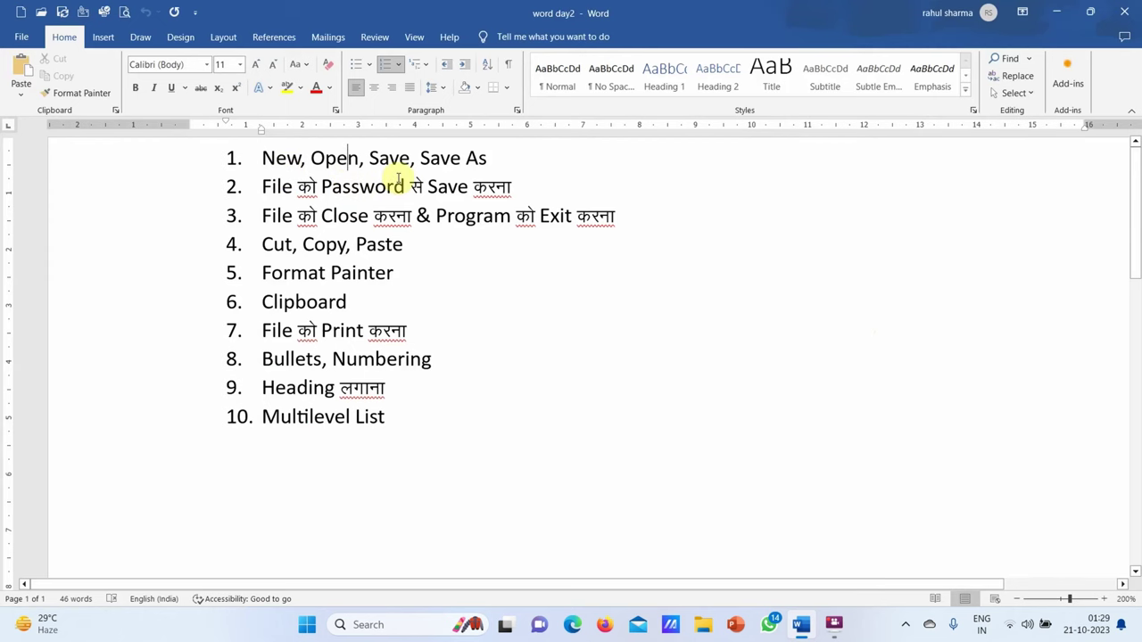
click(21, 36)
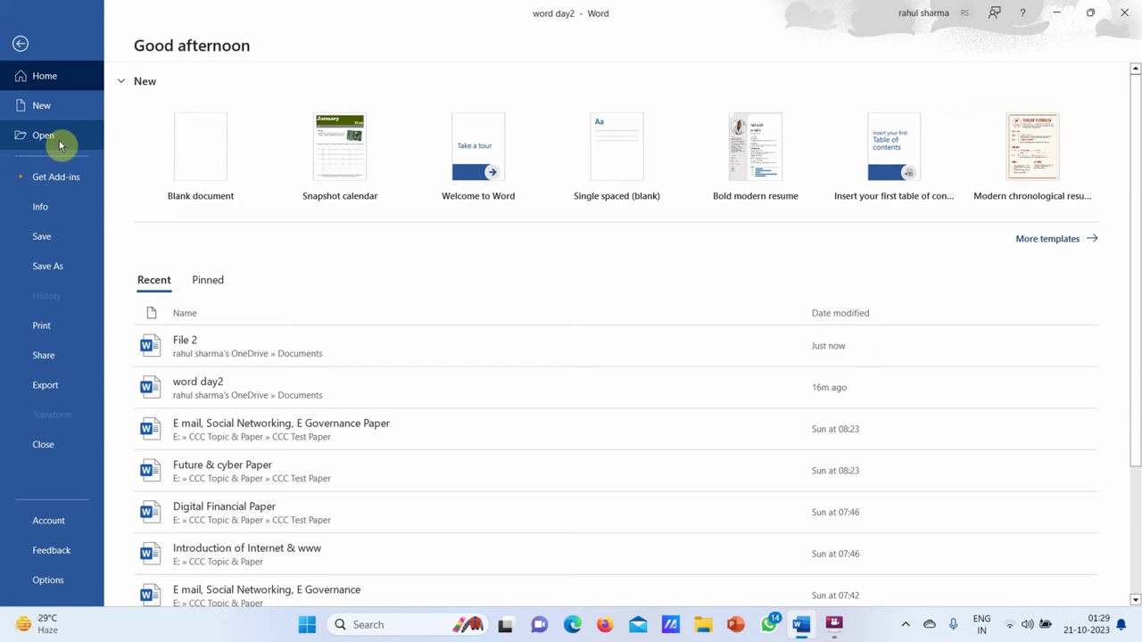
click(73, 141)
click(504, 228)
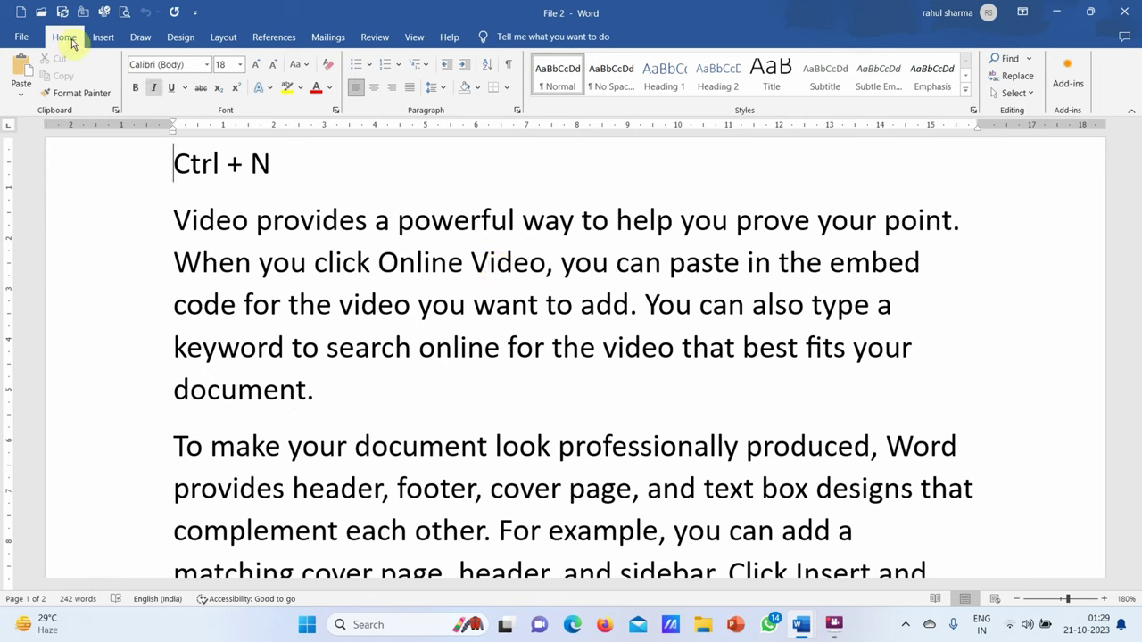
Save a copy to Documents via Save As > Browse, renamed 'Amit File 2'
click(15, 37)
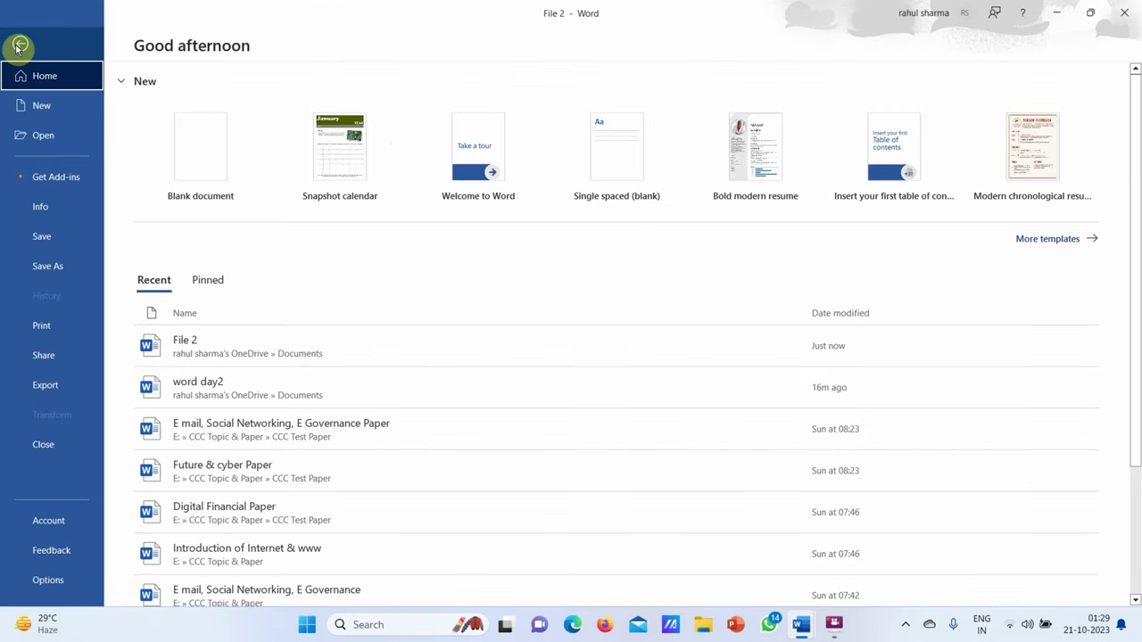
click(53, 268)
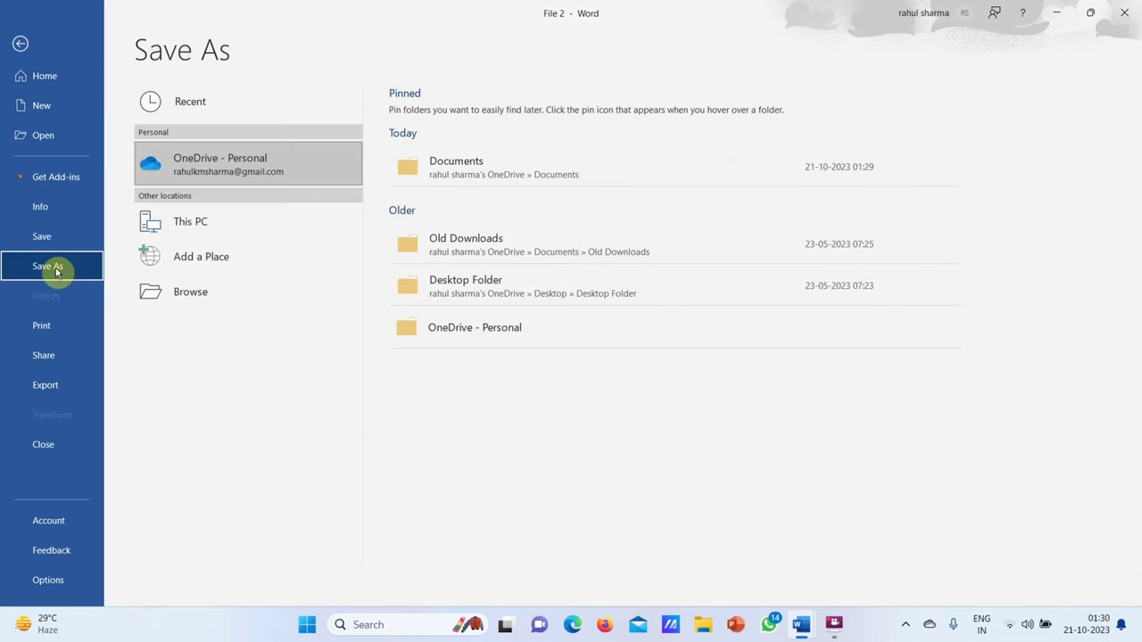
click(191, 299)
click(469, 169)
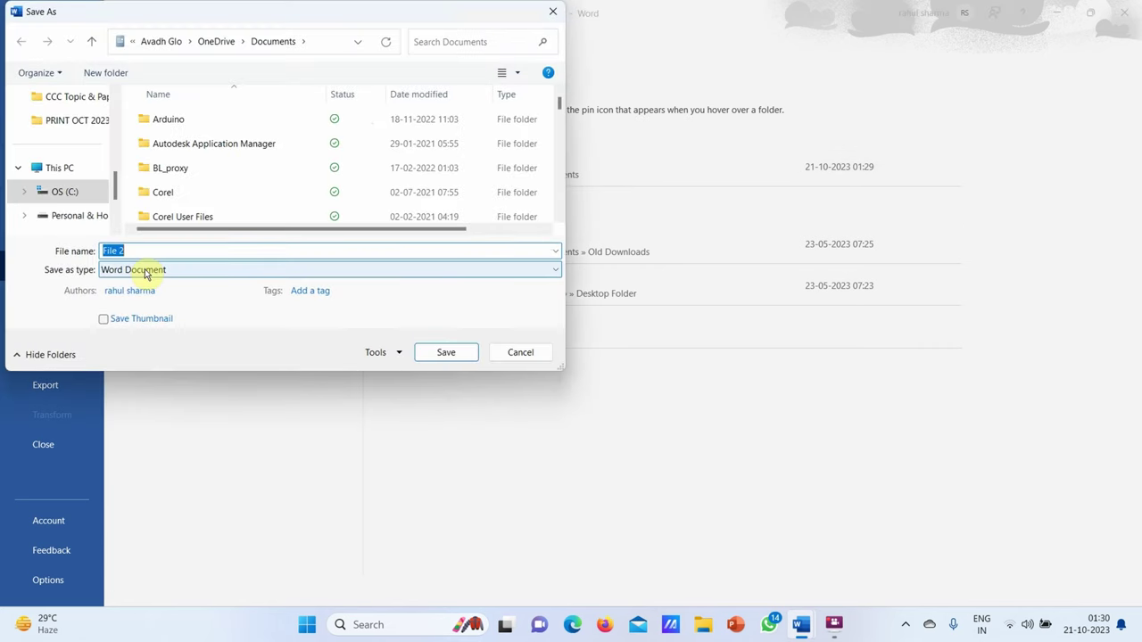
text(Ami)
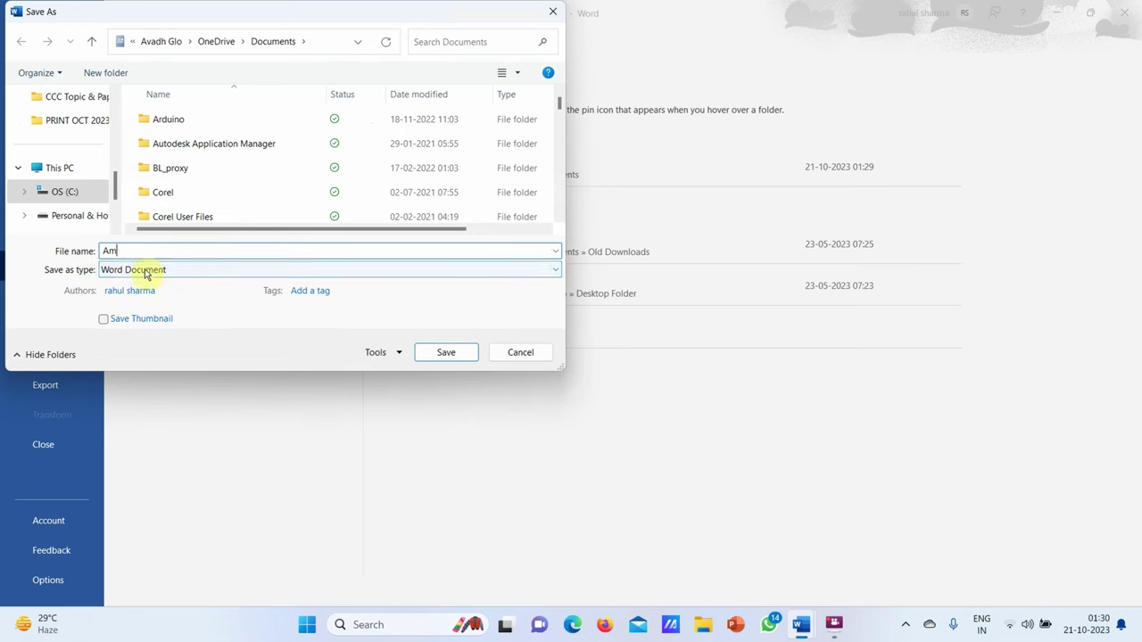
text(t File 2)
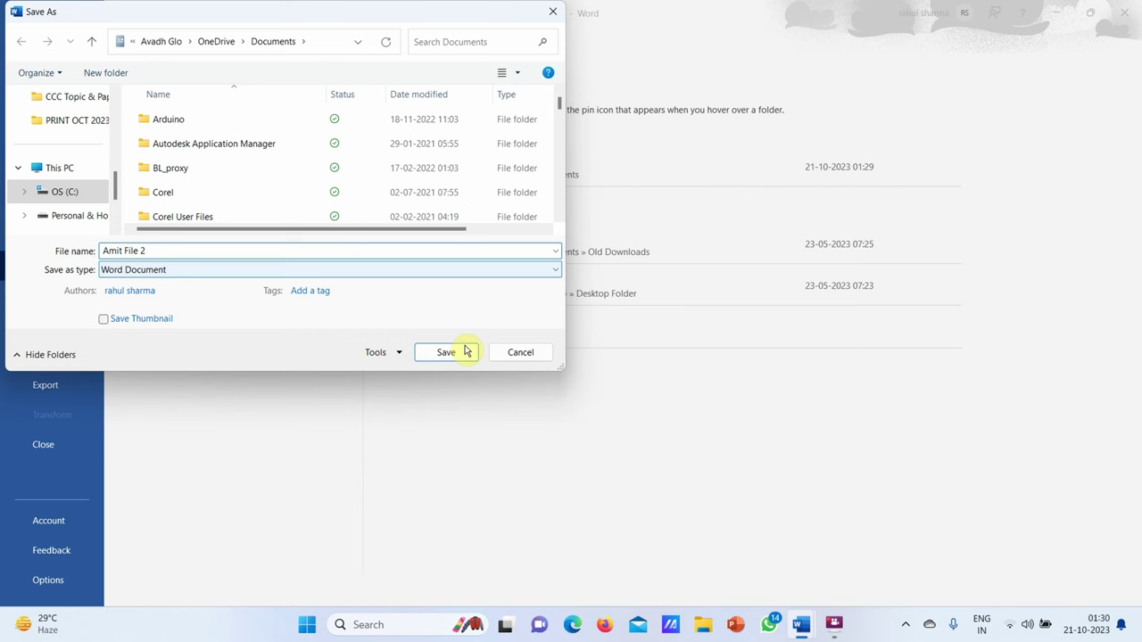
click(455, 355)
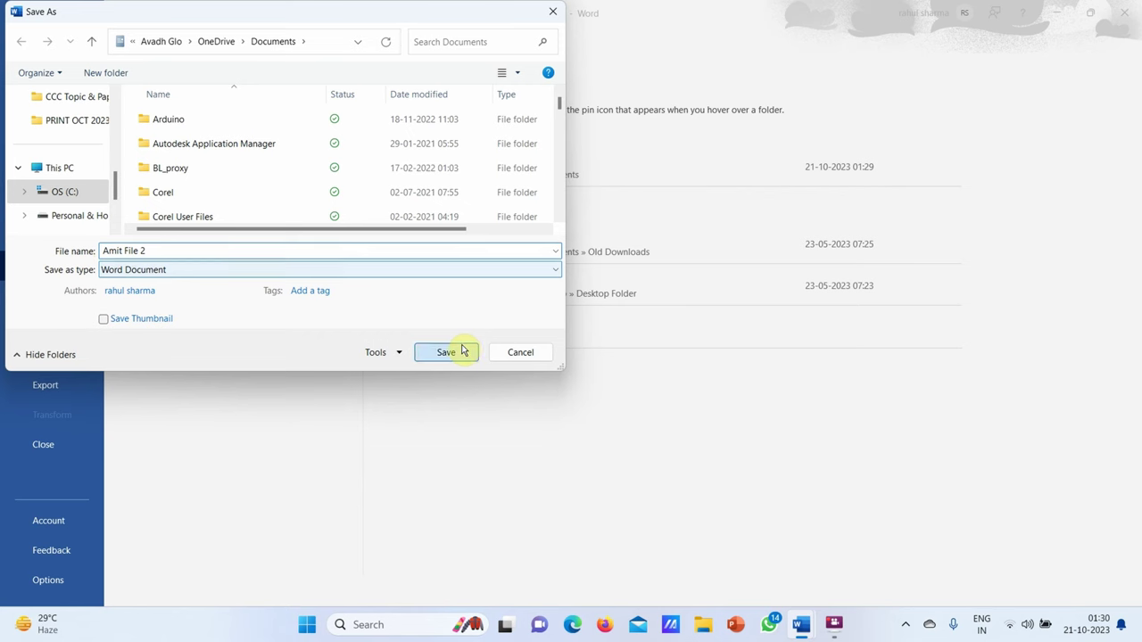
click(455, 355)
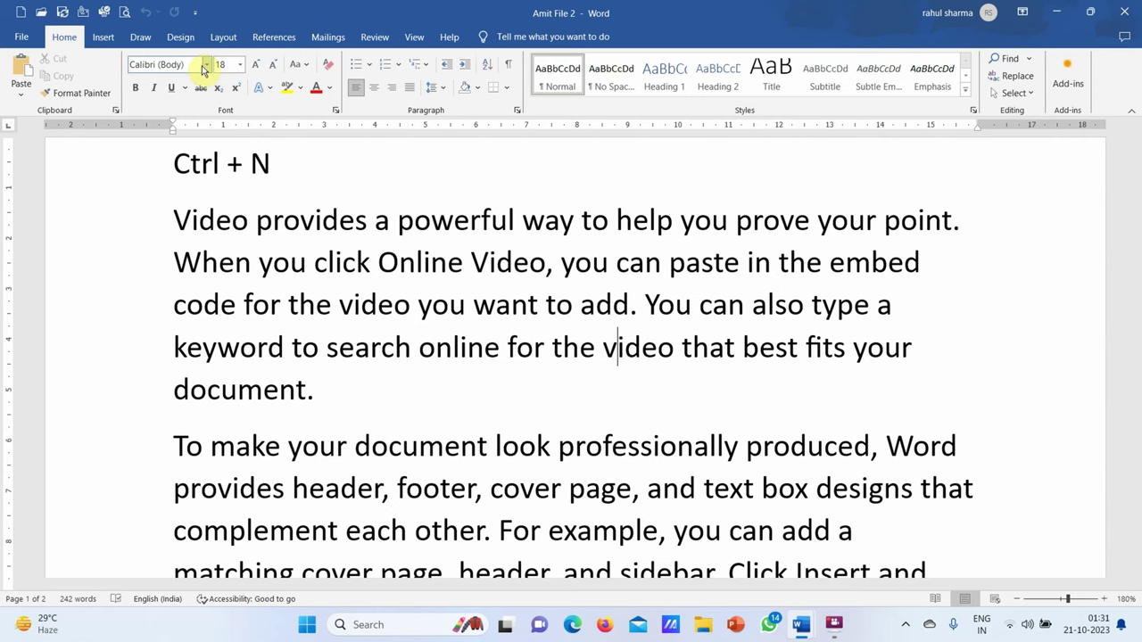
Close Amit File 2 and return to the word day2 document
click(27, 36)
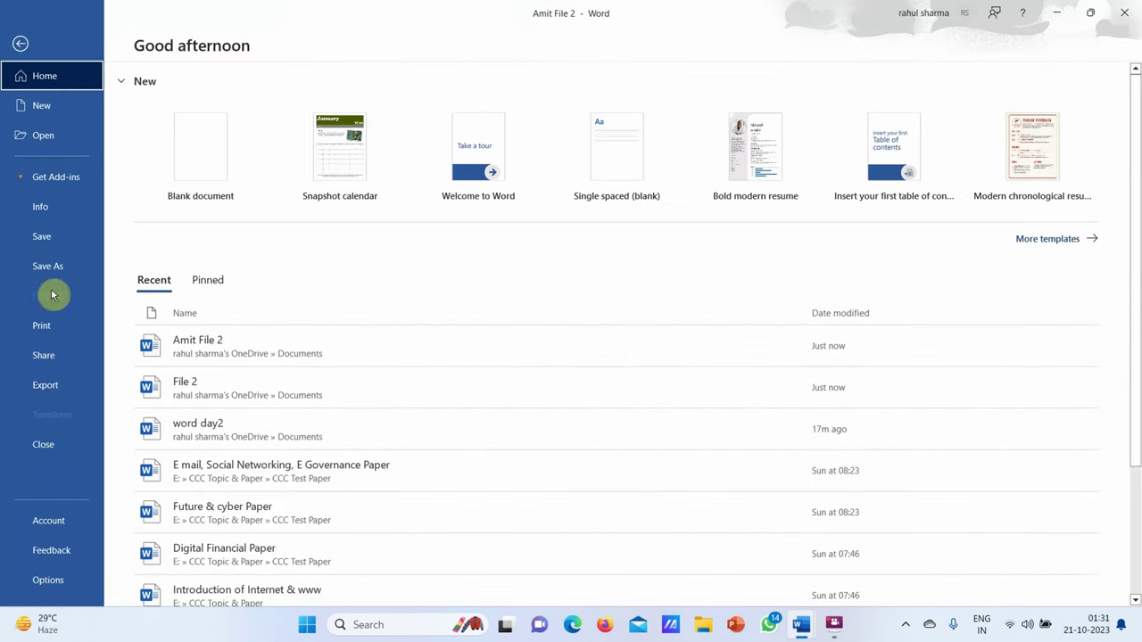
click(44, 445)
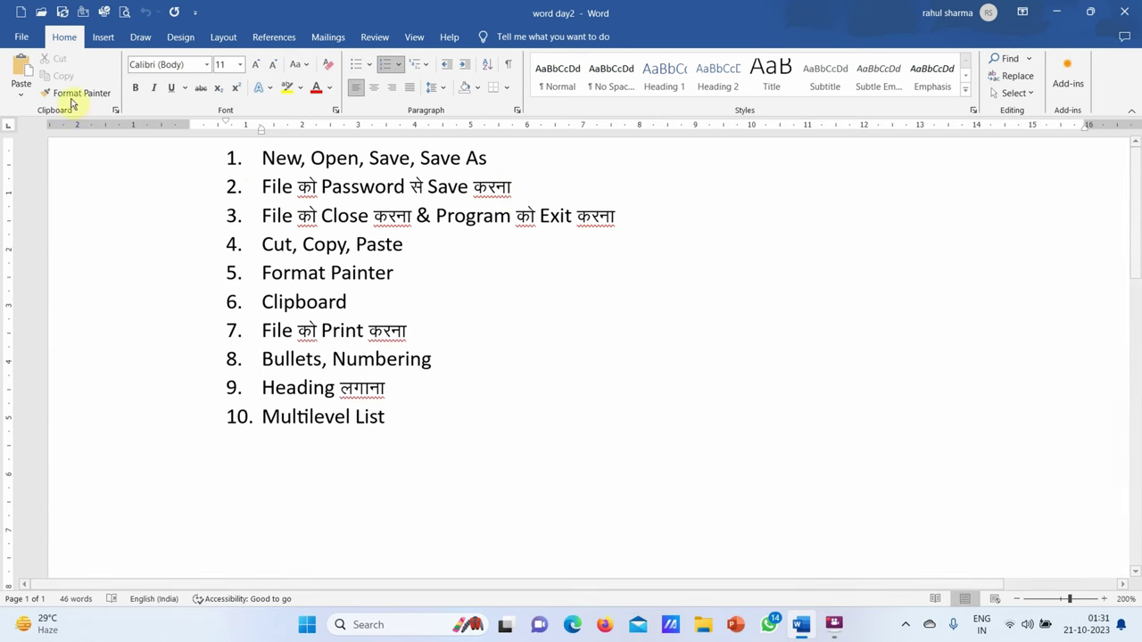
click(19, 45)
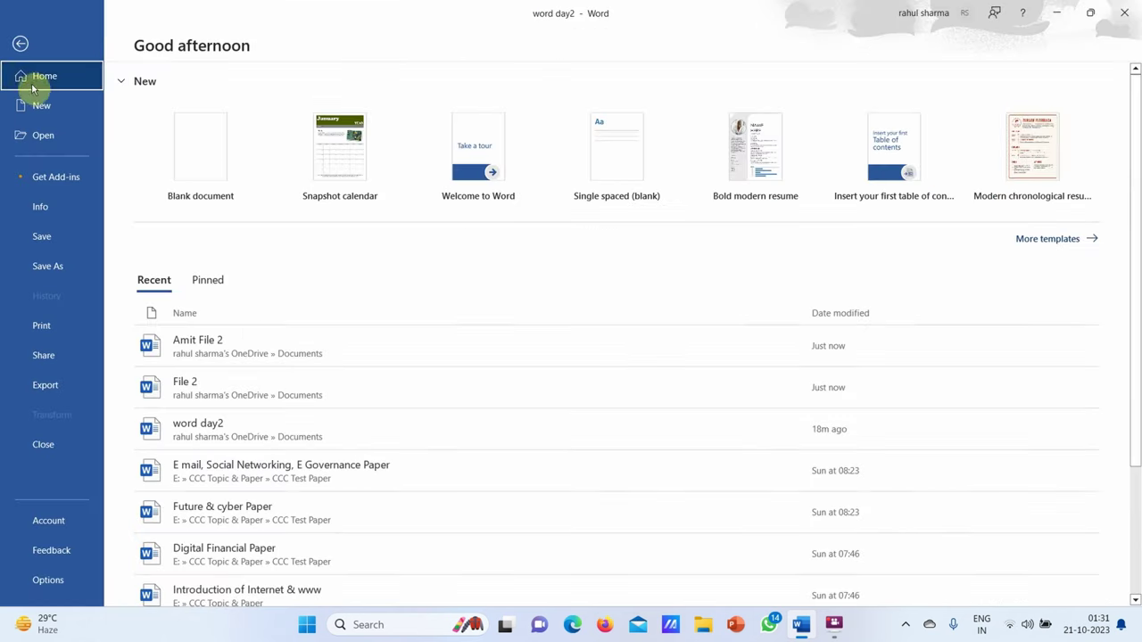
click(22, 49)
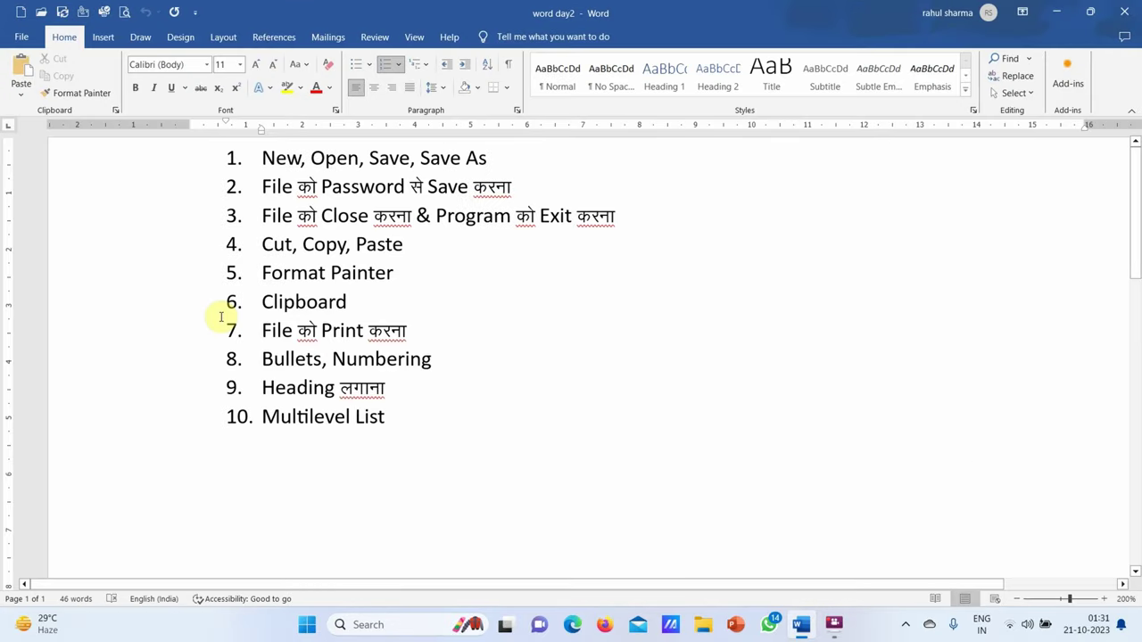
Create a new document filled with five paragraphs of =rand() sample text
key(ctrl+n)
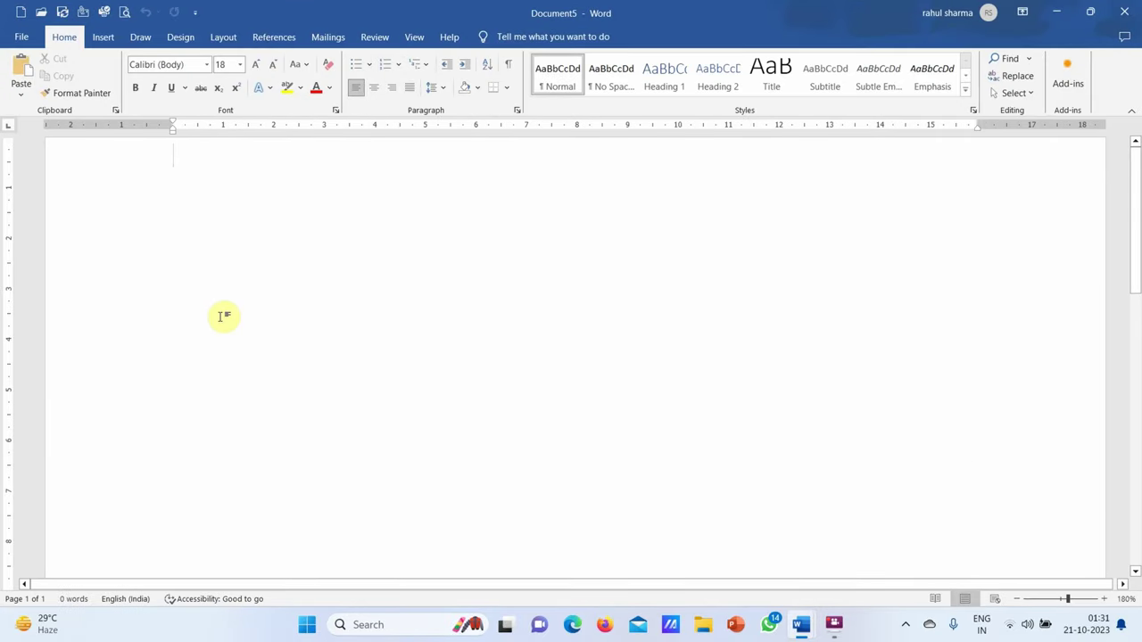
text(=rand)
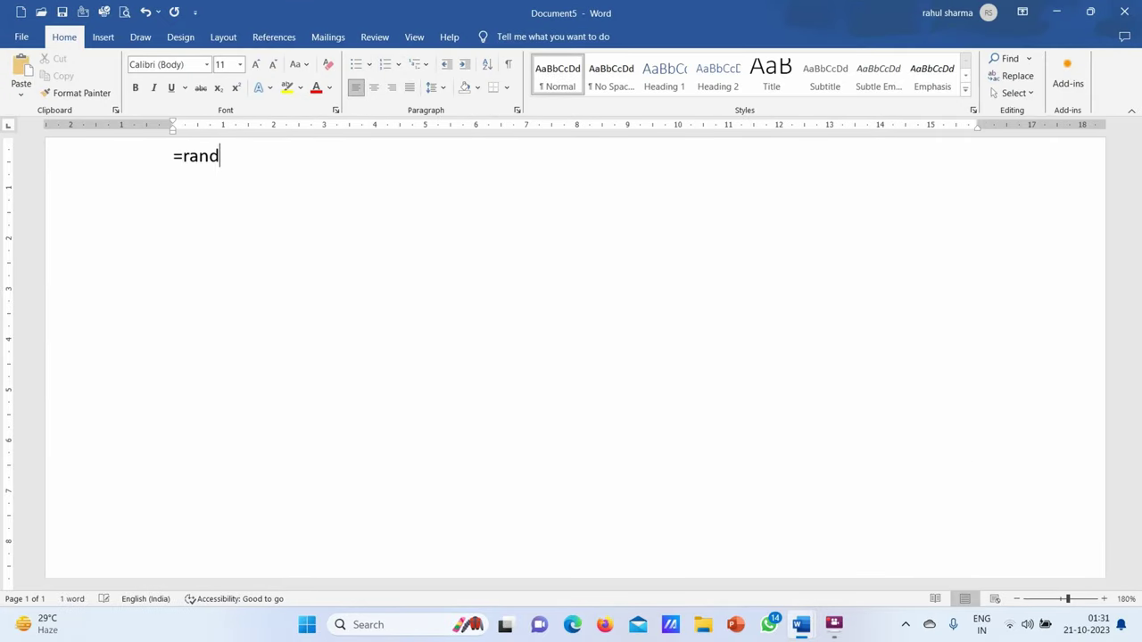
text(())
key(Return)
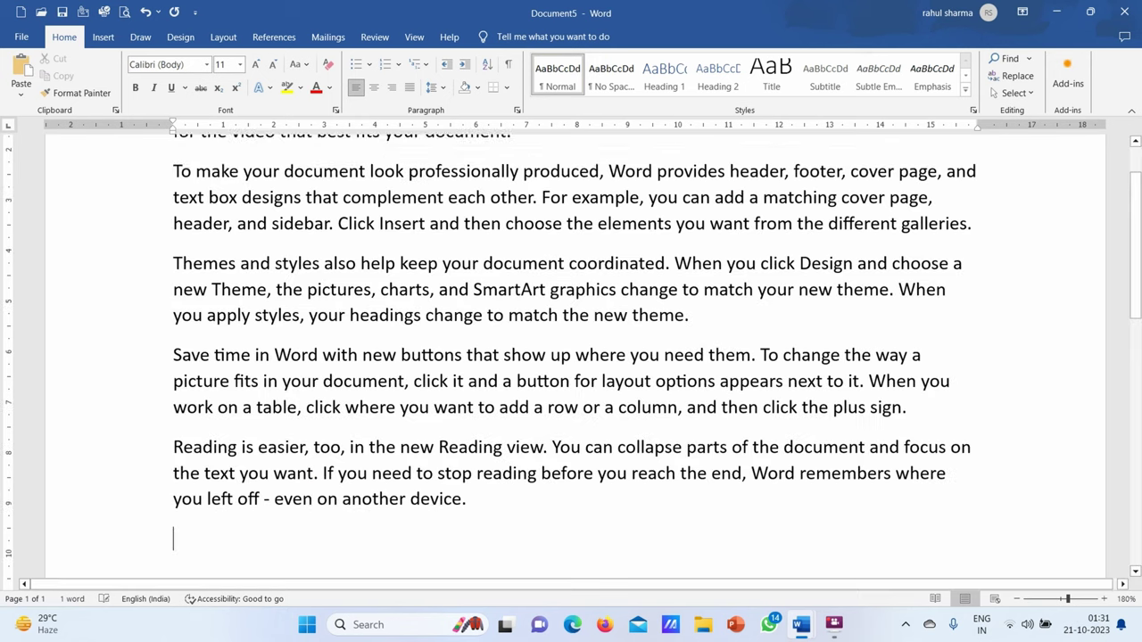
scroll(202, 303, up, 1)
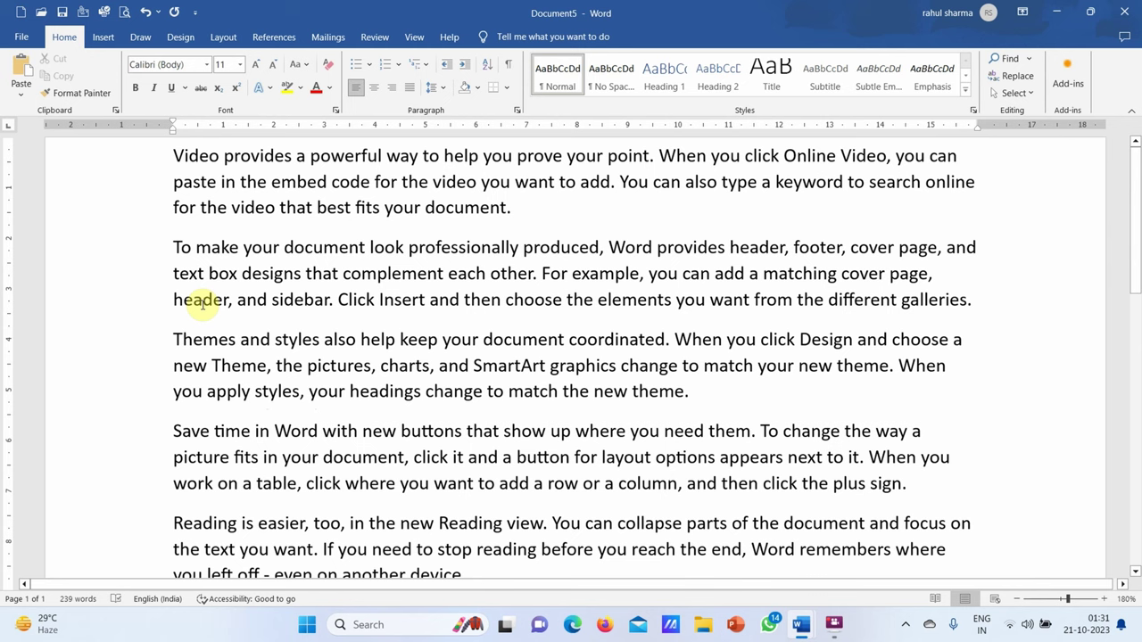
Save the document to the Documents folder under the name Hindi File 1
click(21, 36)
click(58, 236)
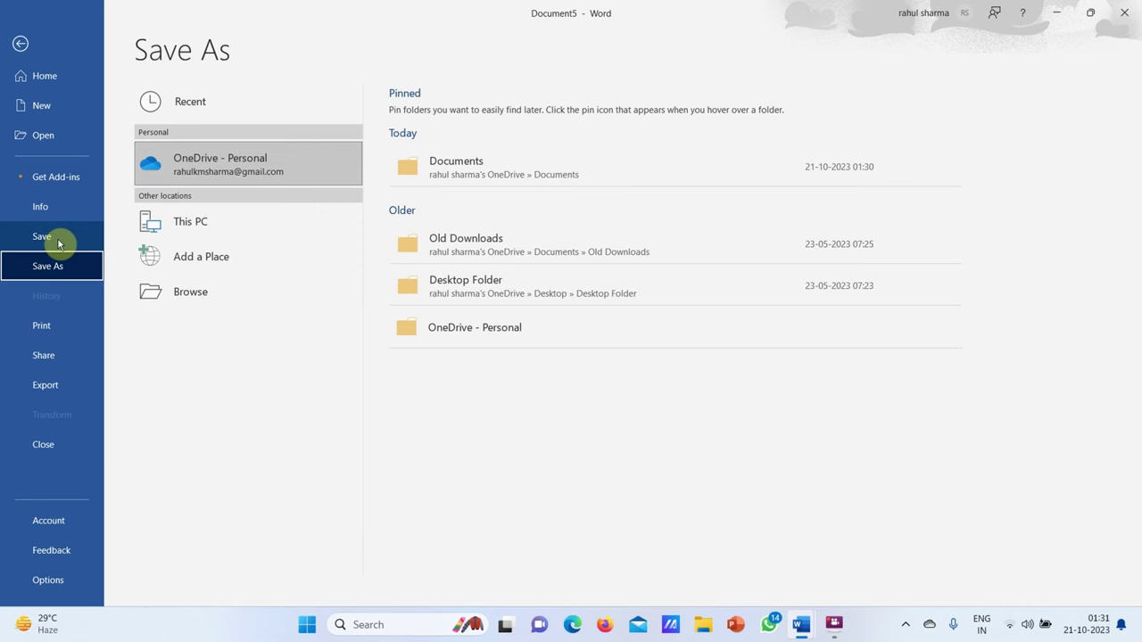
click(59, 243)
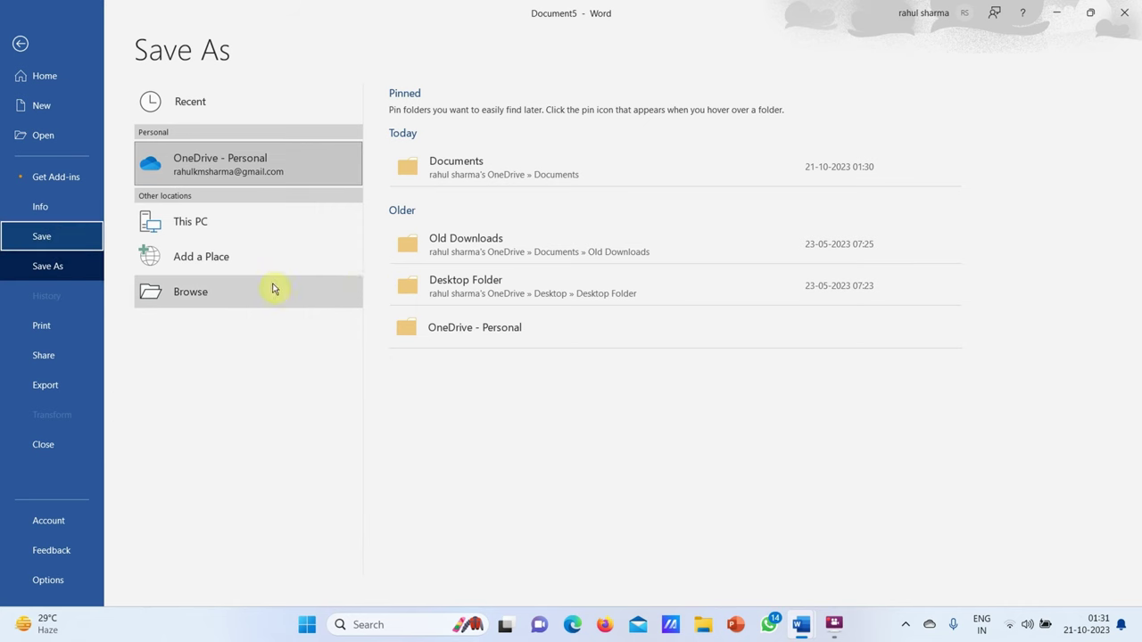
click(439, 180)
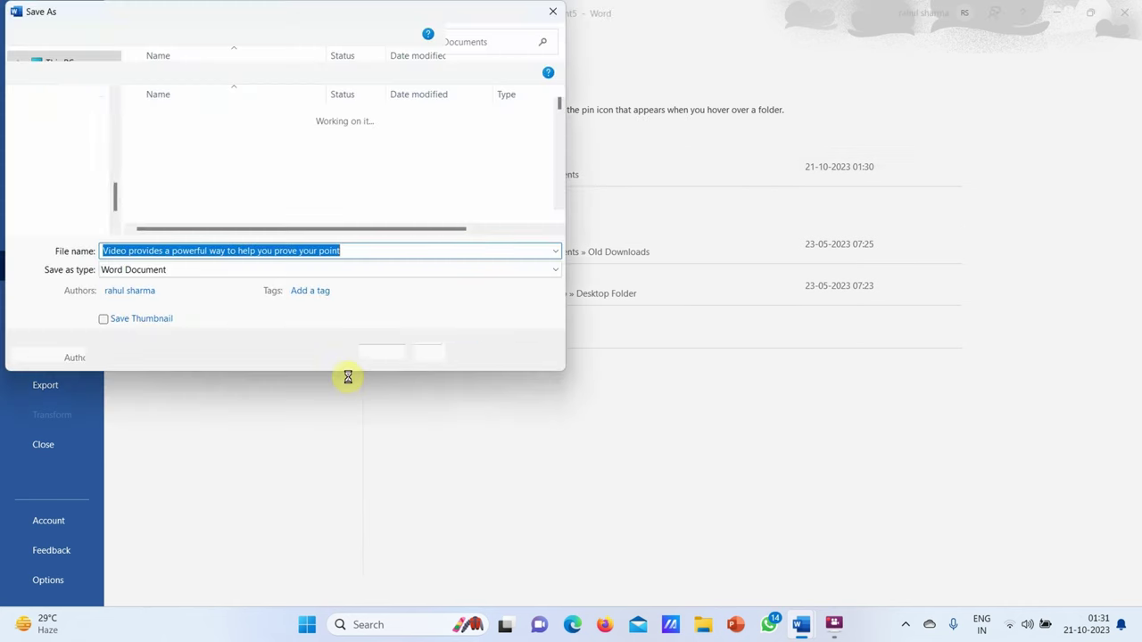
text(Hind)
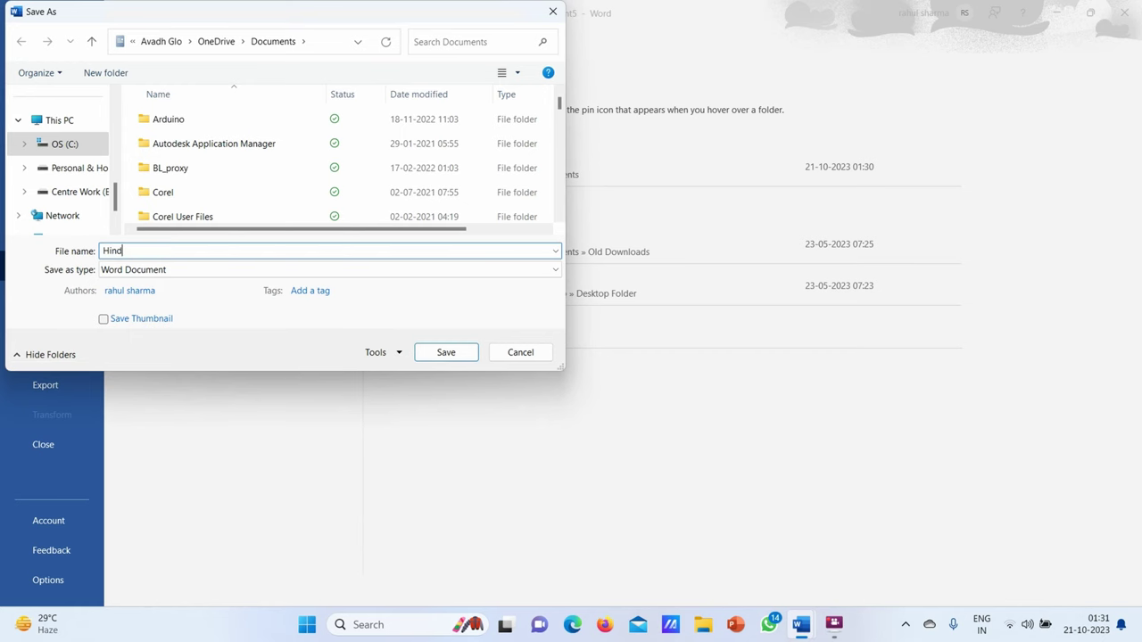
text( Filw)
text(e 1)
Protect Hindi File 1 with a confirmed password to open and finish saving it
click(399, 354)
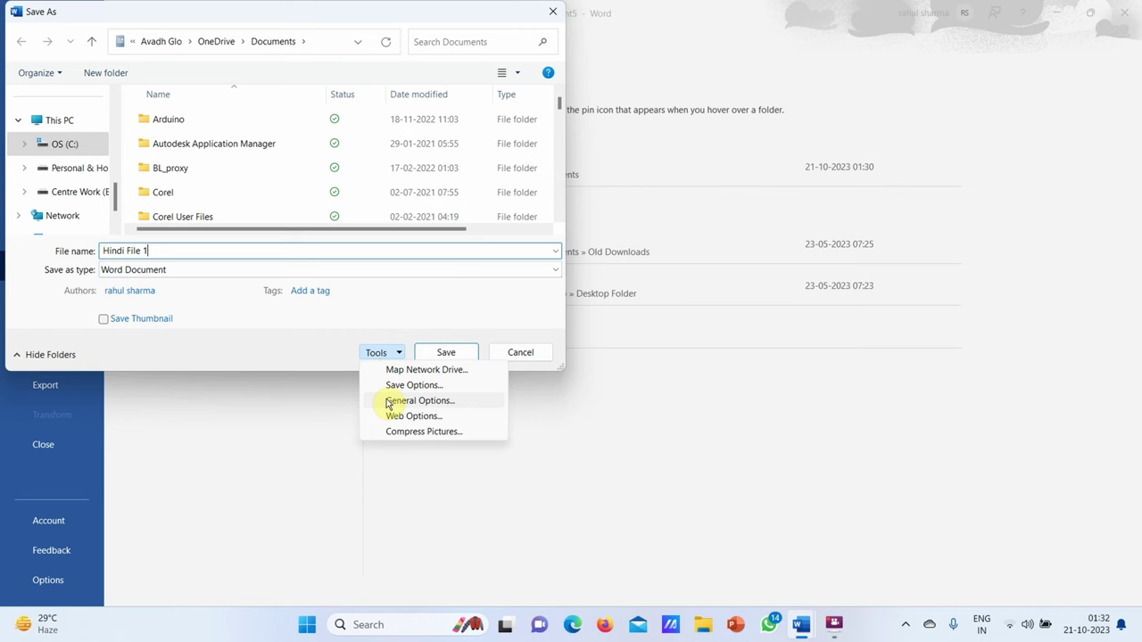
click(417, 400)
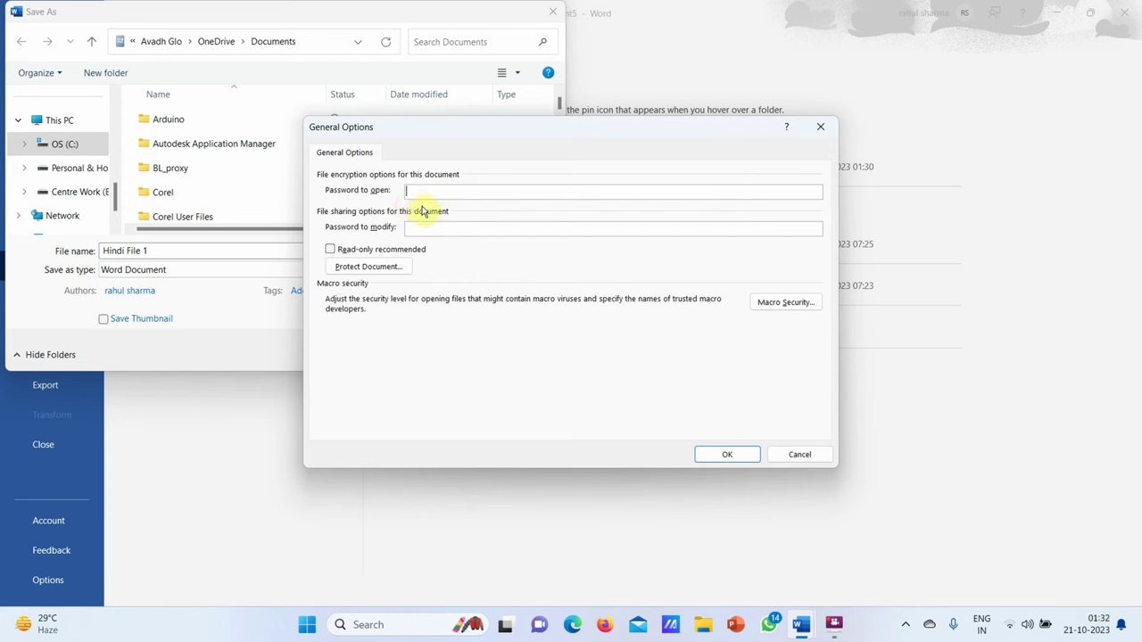
text(1)
click(725, 457)
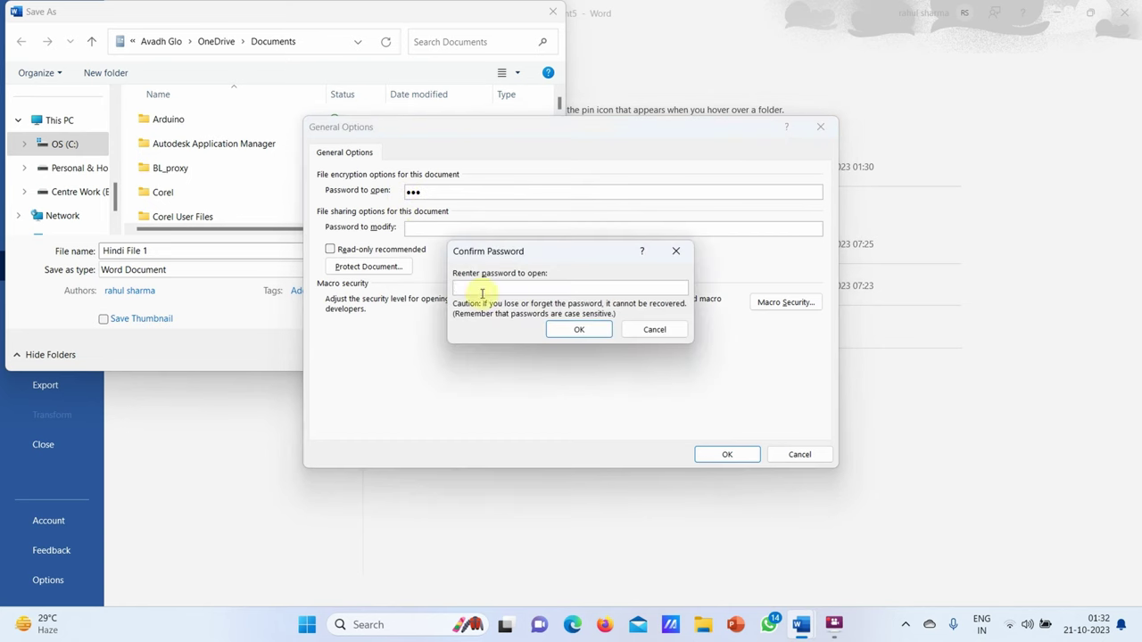
text(1)
click(571, 329)
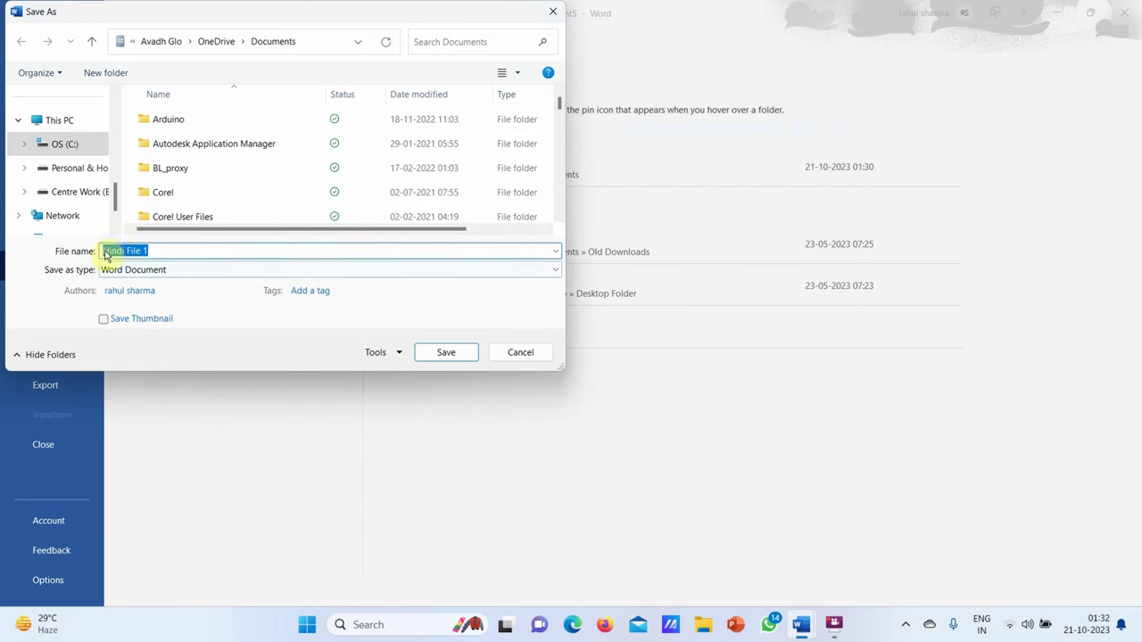
click(443, 354)
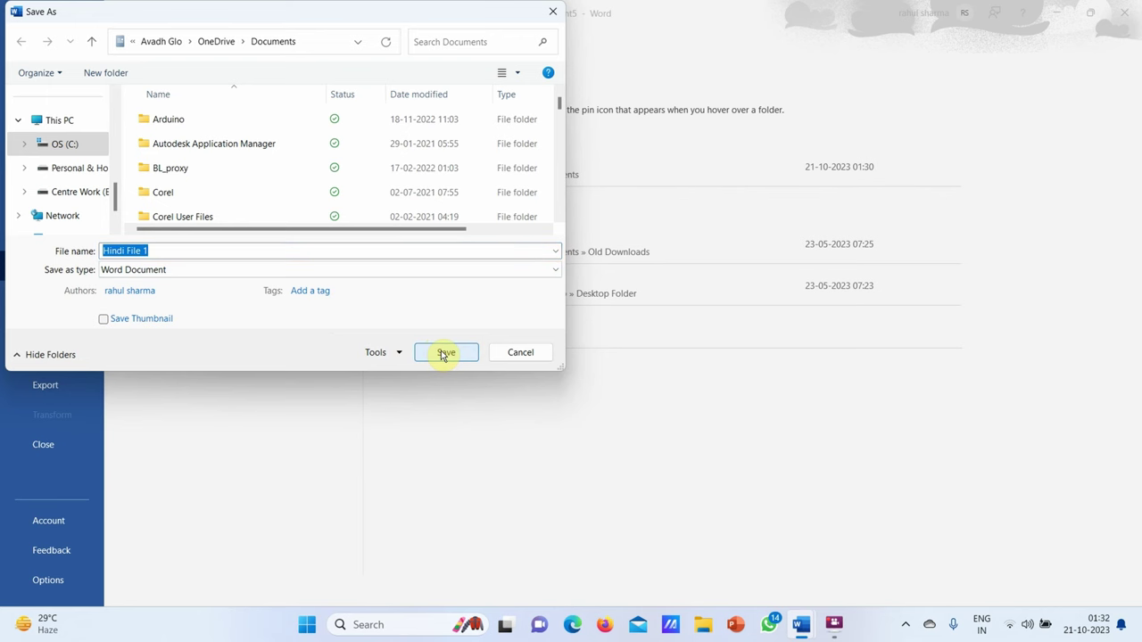
click(443, 354)
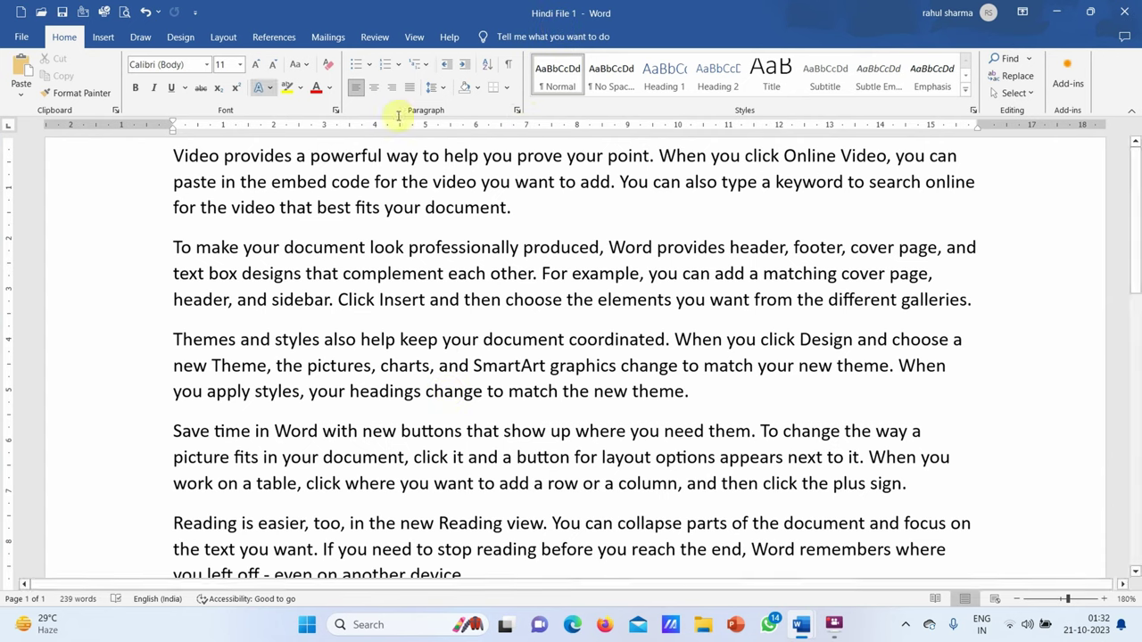
Close Hindi File 1 and reopen it from the recent documents list
click(25, 36)
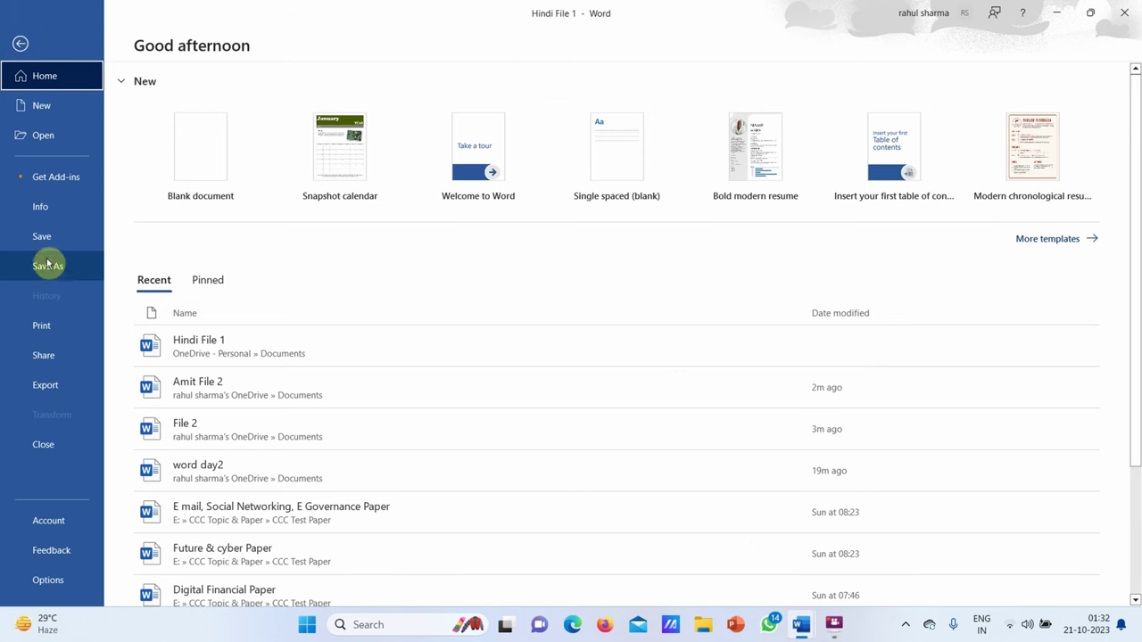
click(39, 453)
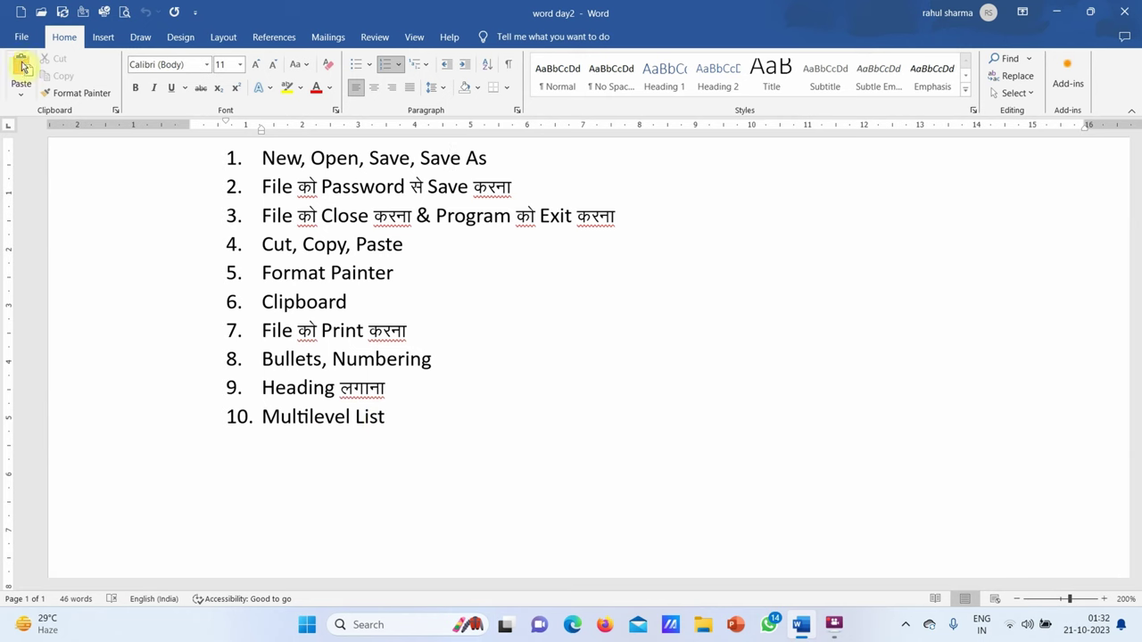
click(22, 37)
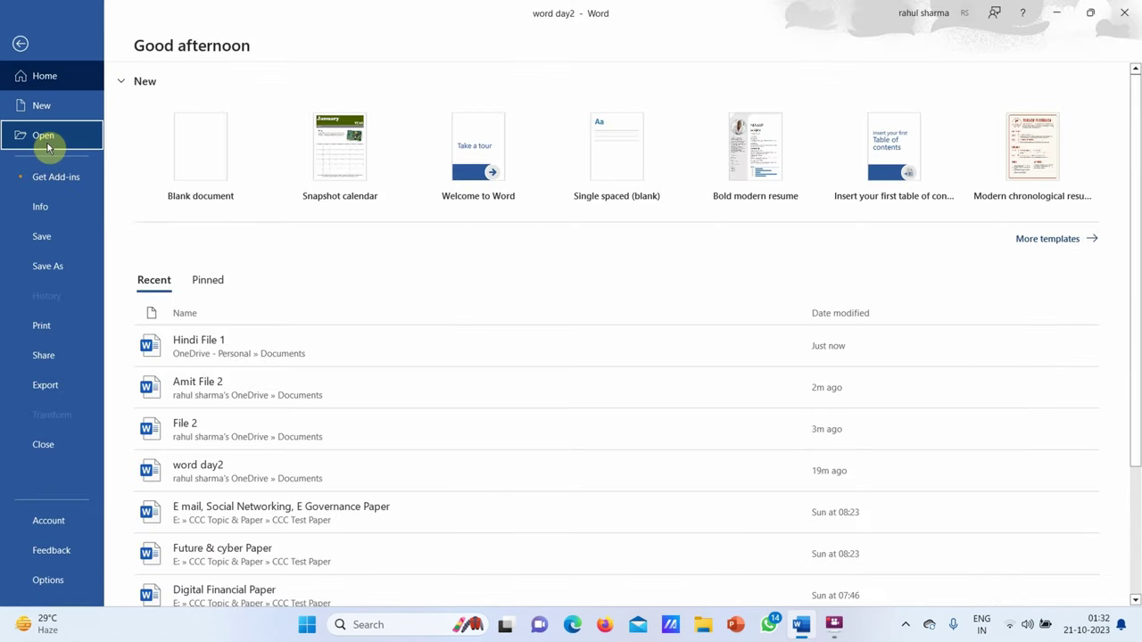
click(43, 139)
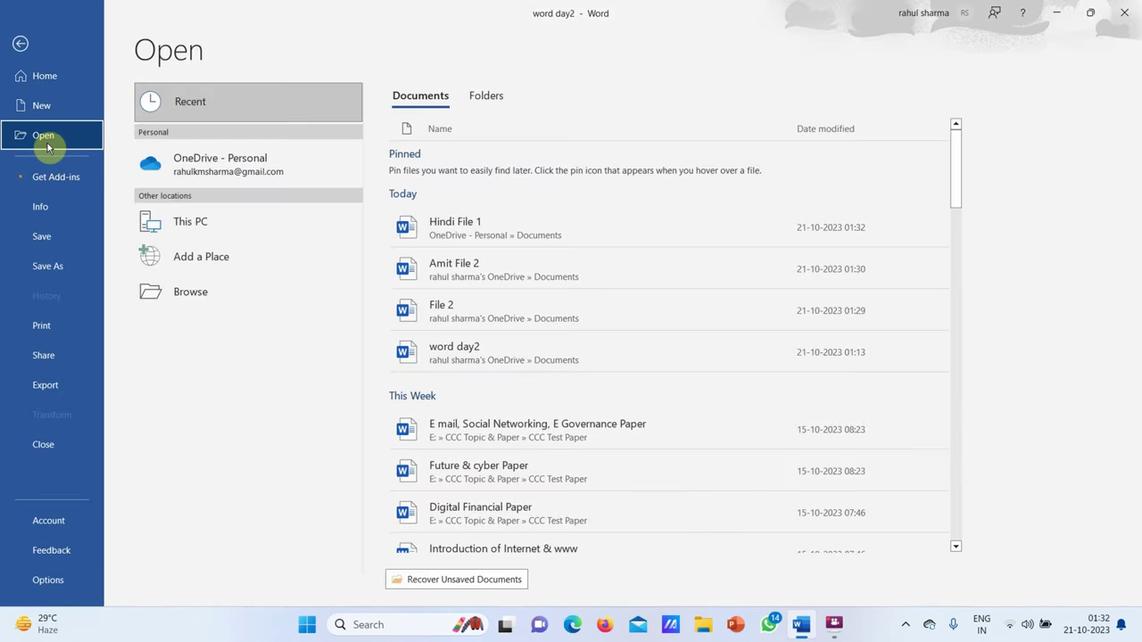
click(526, 234)
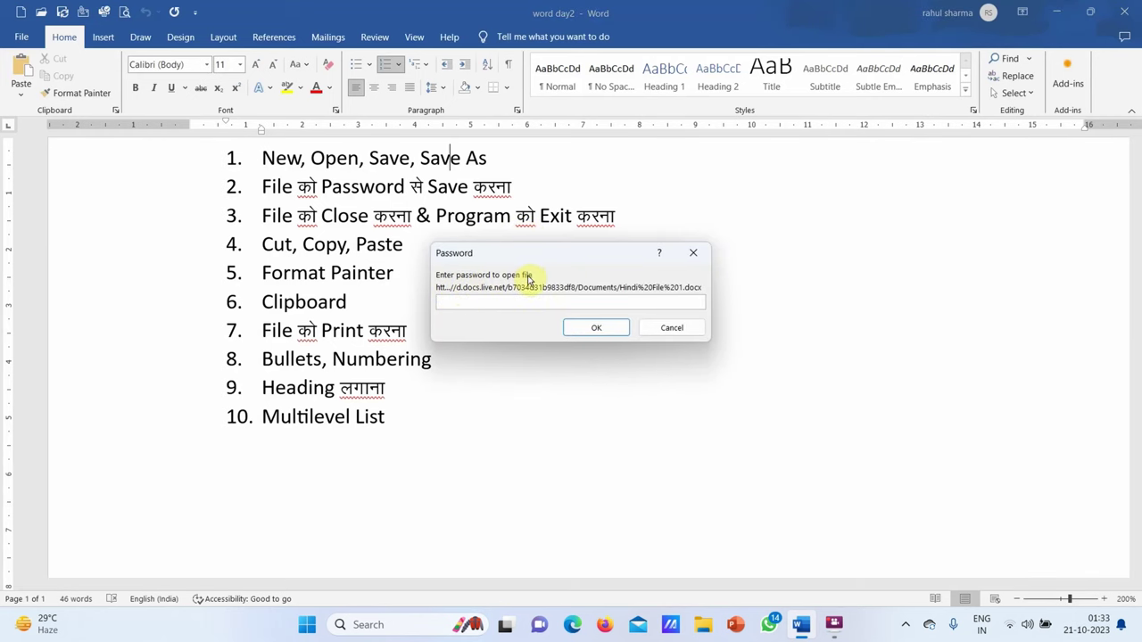
Enter a wrong password and dismiss the 'password is incorrect' message
click(578, 328)
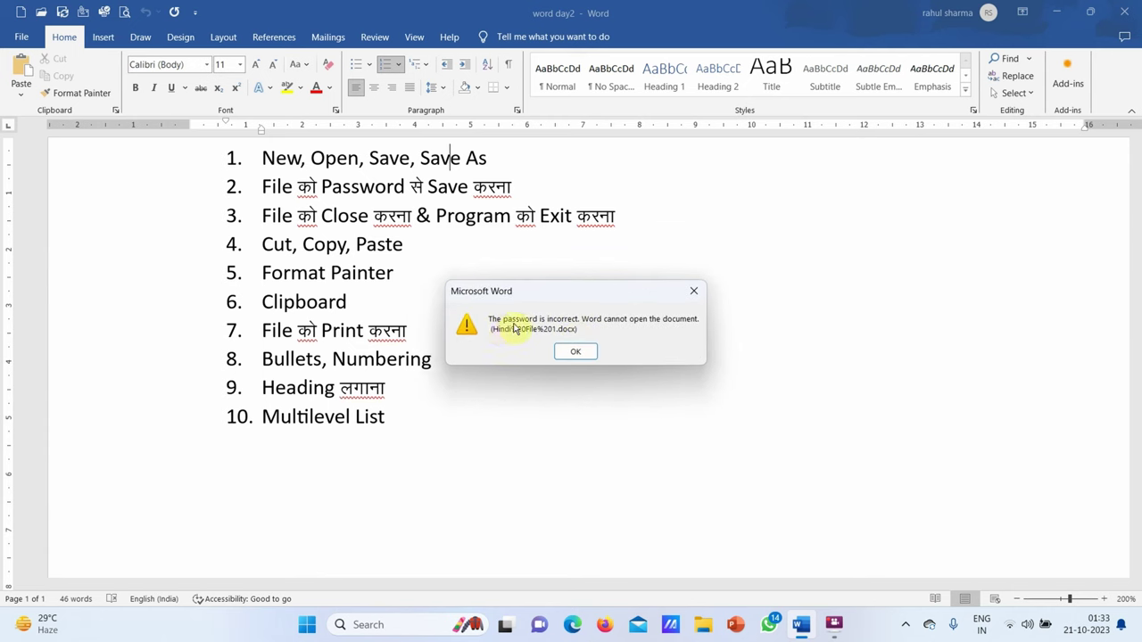
click(575, 352)
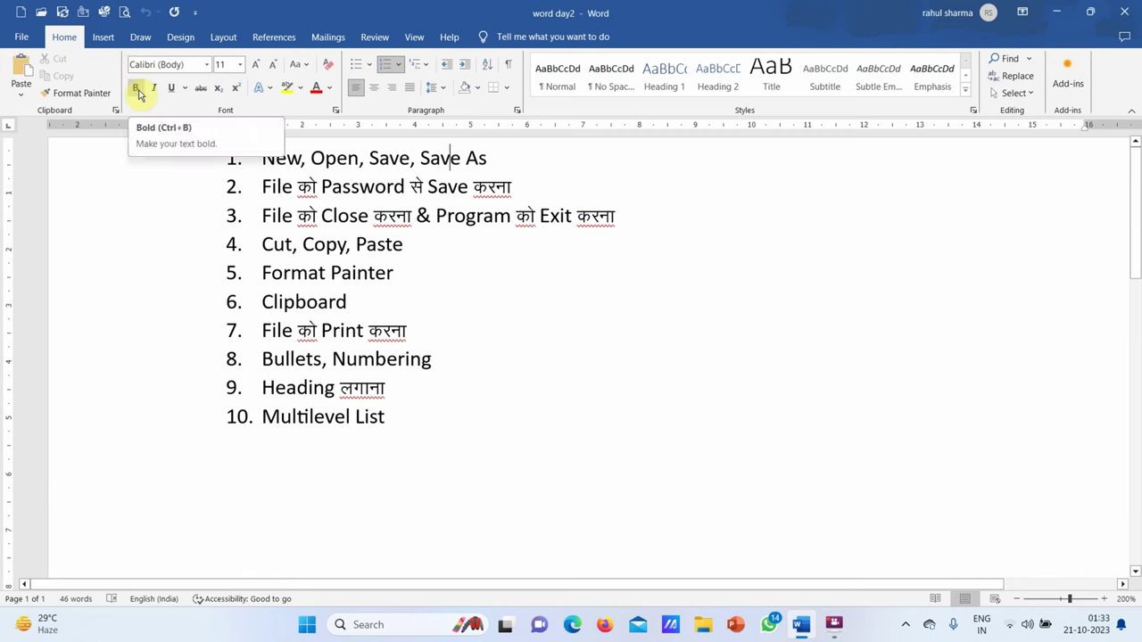
Reopen Hindi File 1 from the Open page's recent list using its correct password
click(21, 37)
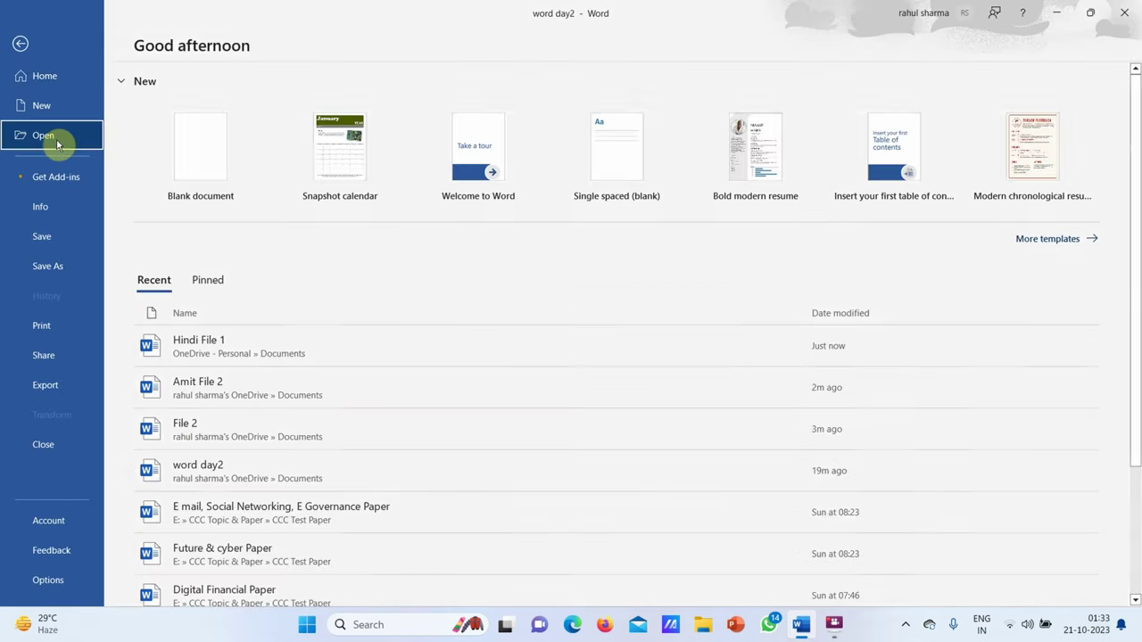
click(63, 135)
click(512, 231)
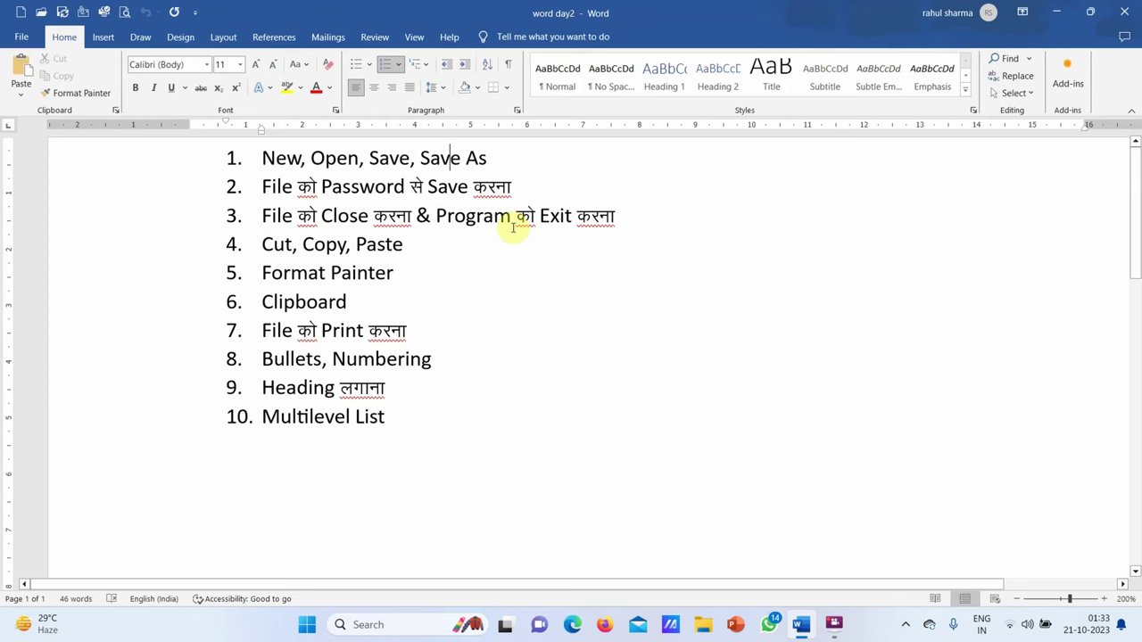
text(1)
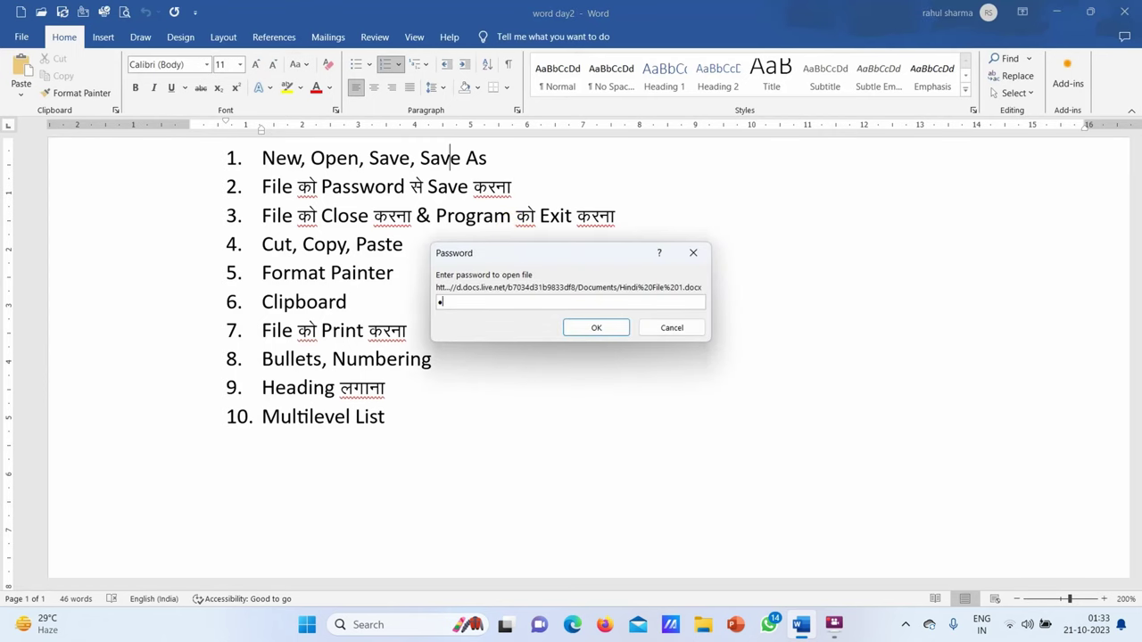
click(593, 330)
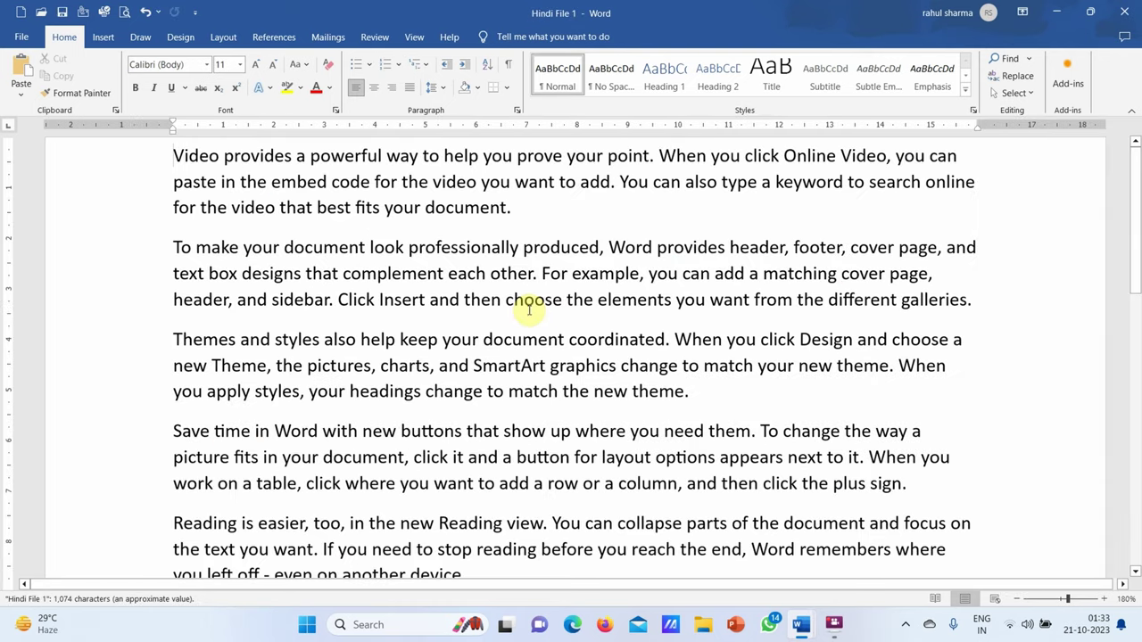
Scroll through Hindi File 1's sample paragraphs, then close the document
scroll(399, 293, down, 1)
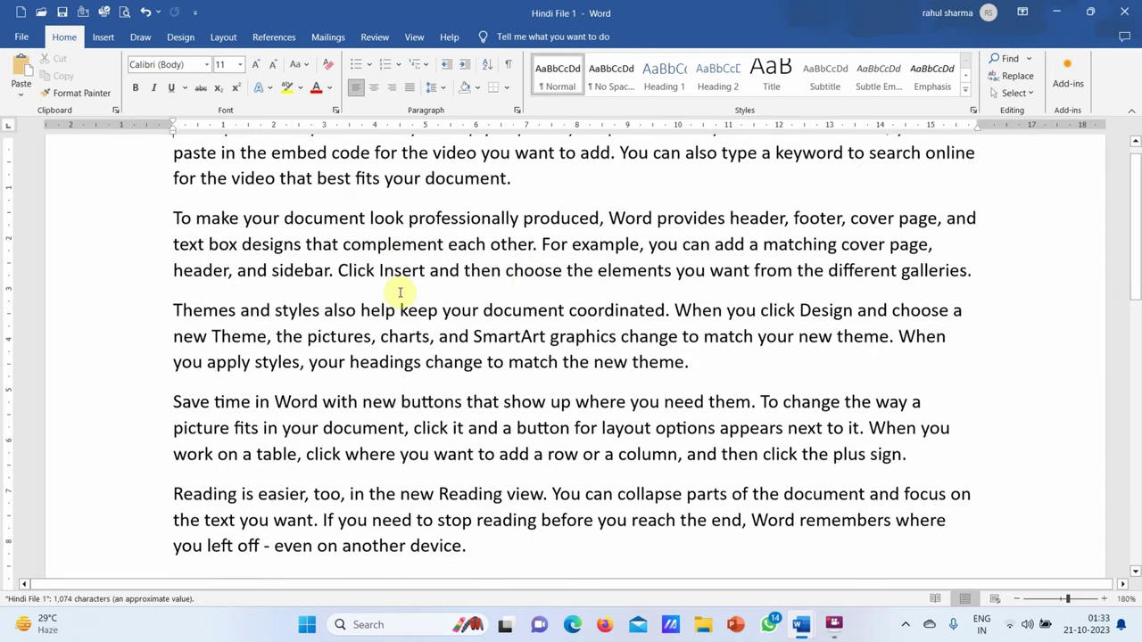
scroll(400, 292, up, 1)
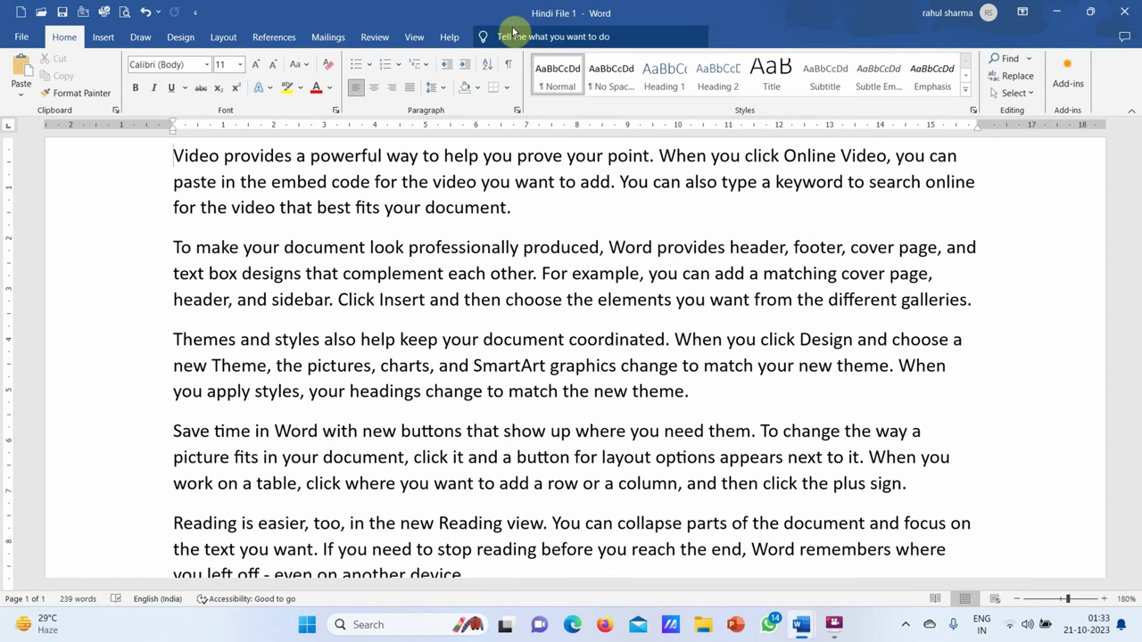
click(22, 36)
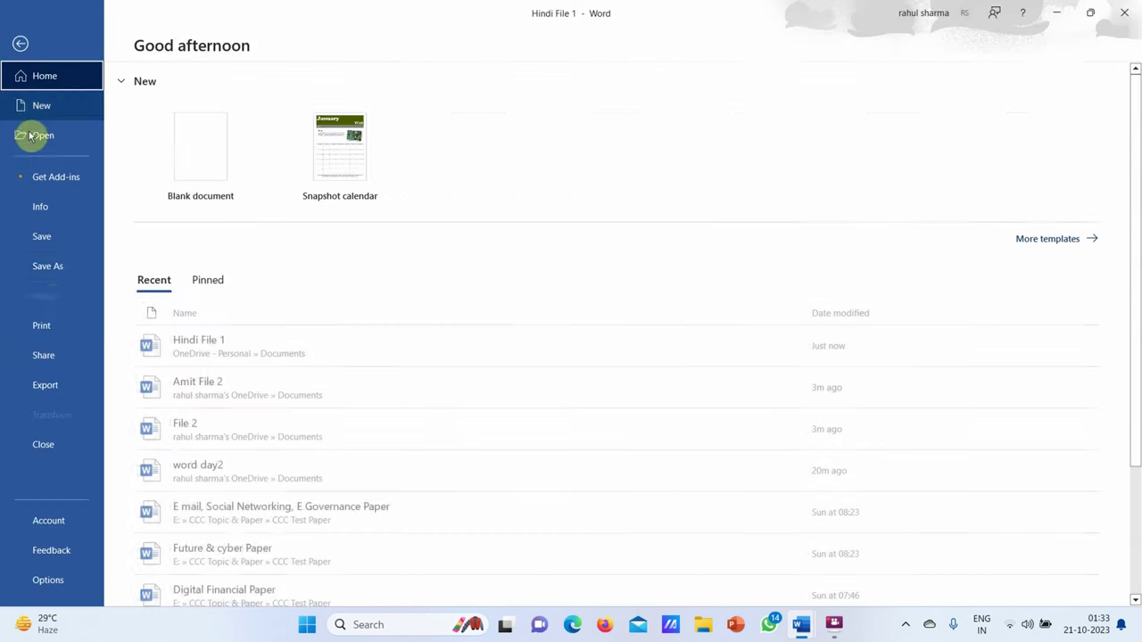
click(70, 447)
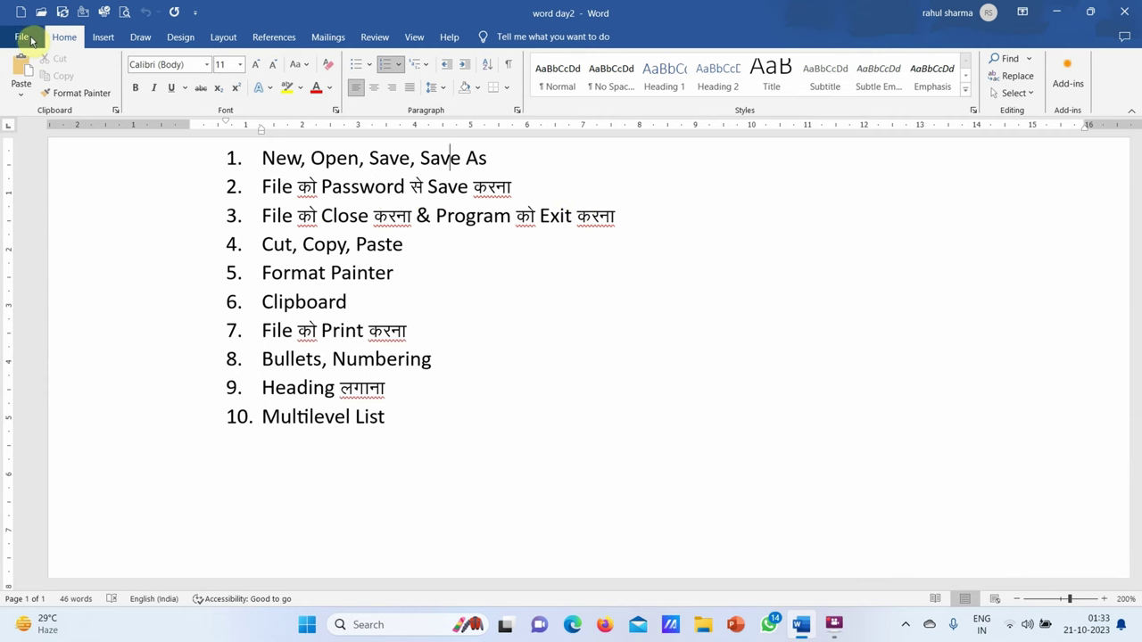
click(22, 36)
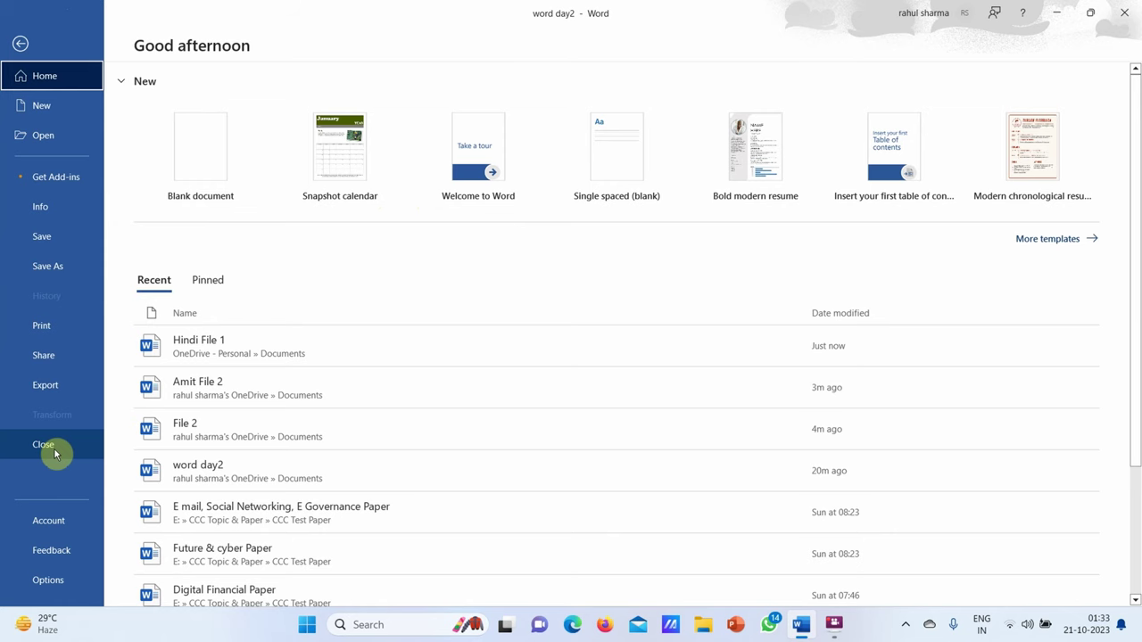
key(Escape)
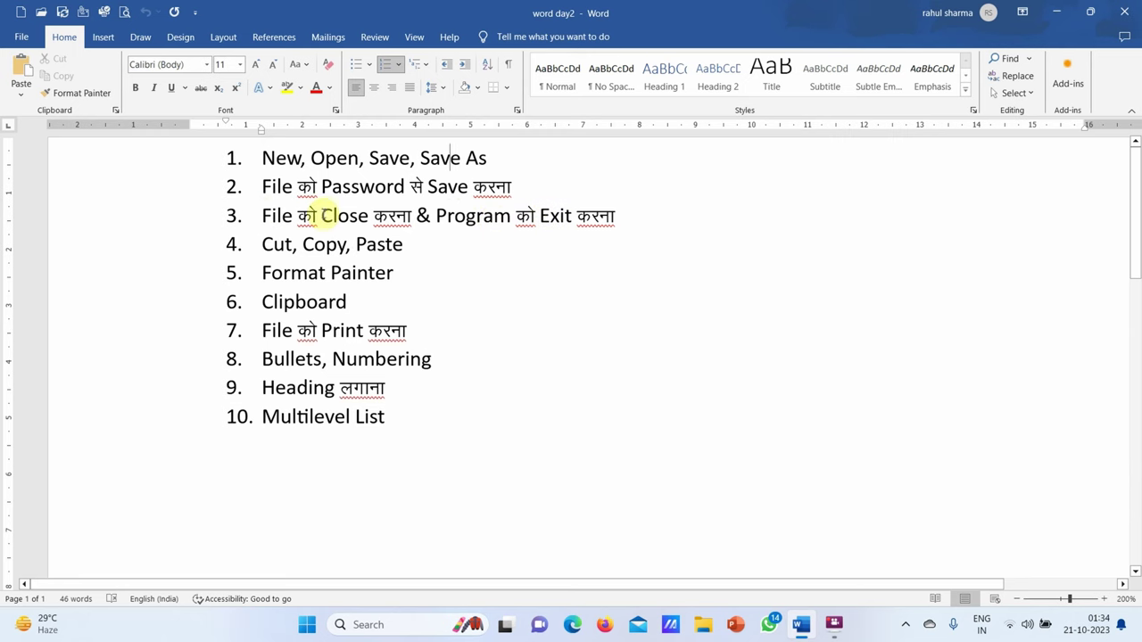
click(22, 37)
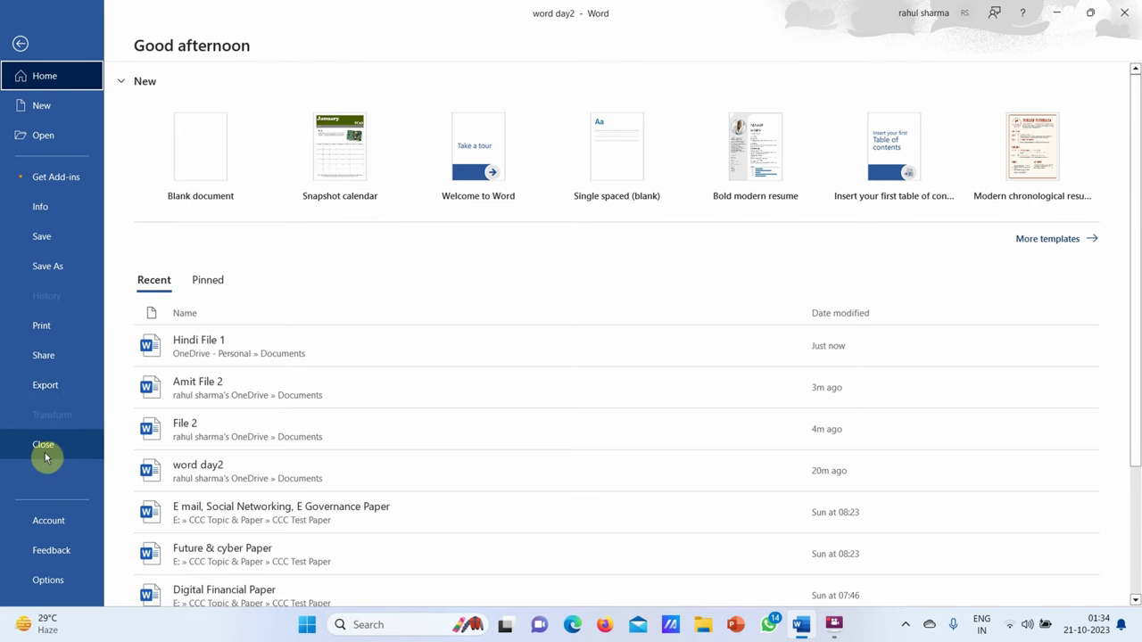
key(Escape)
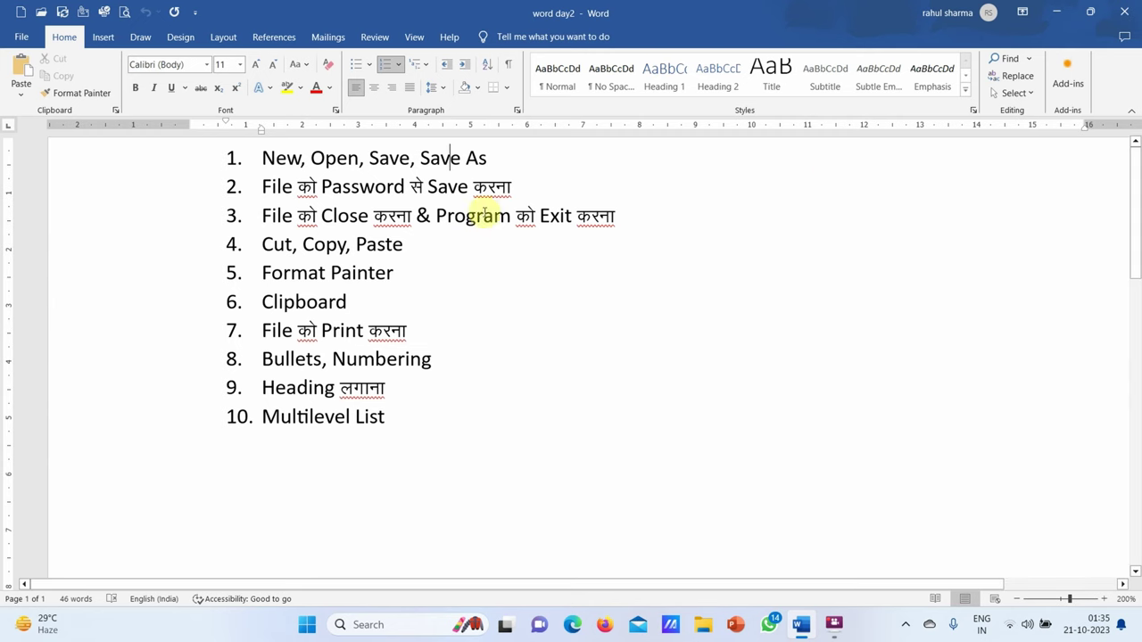
In a new blank document, type 'Main part of computer' followed by Keyboard Mouse Monitor CPU
click(311, 244)
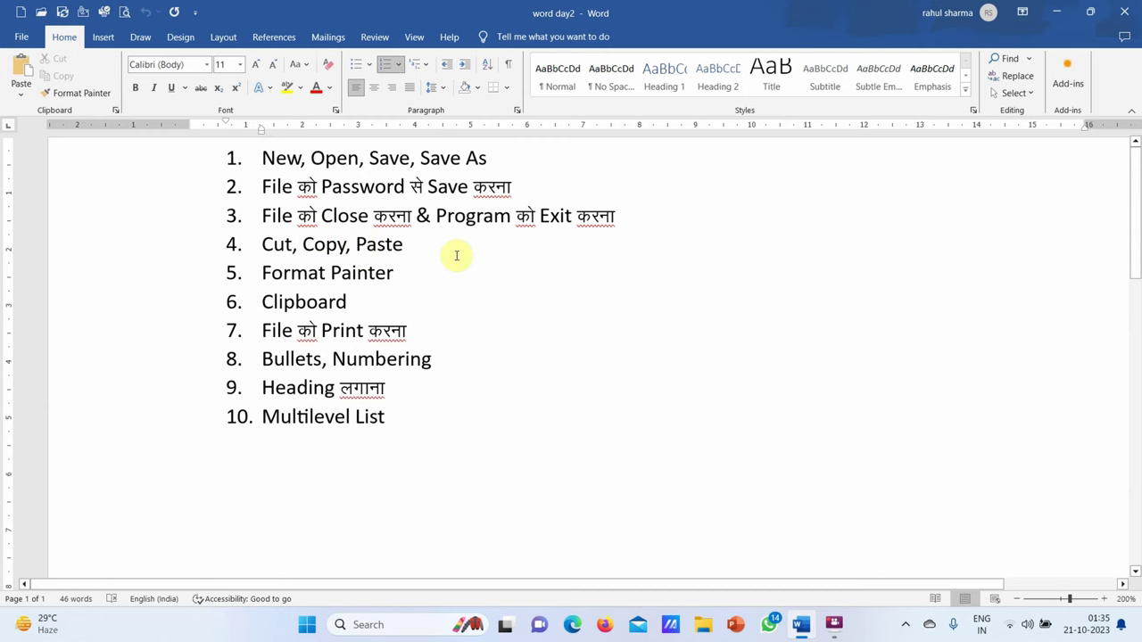
key(ctrl+n)
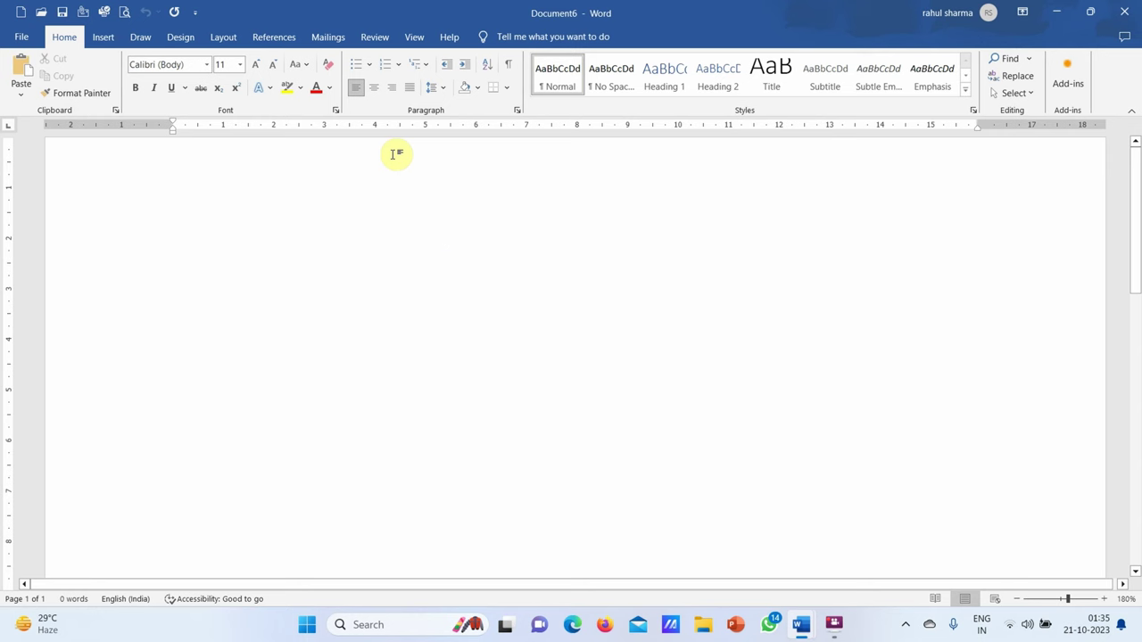
text(Main part of computer)
key(Return)
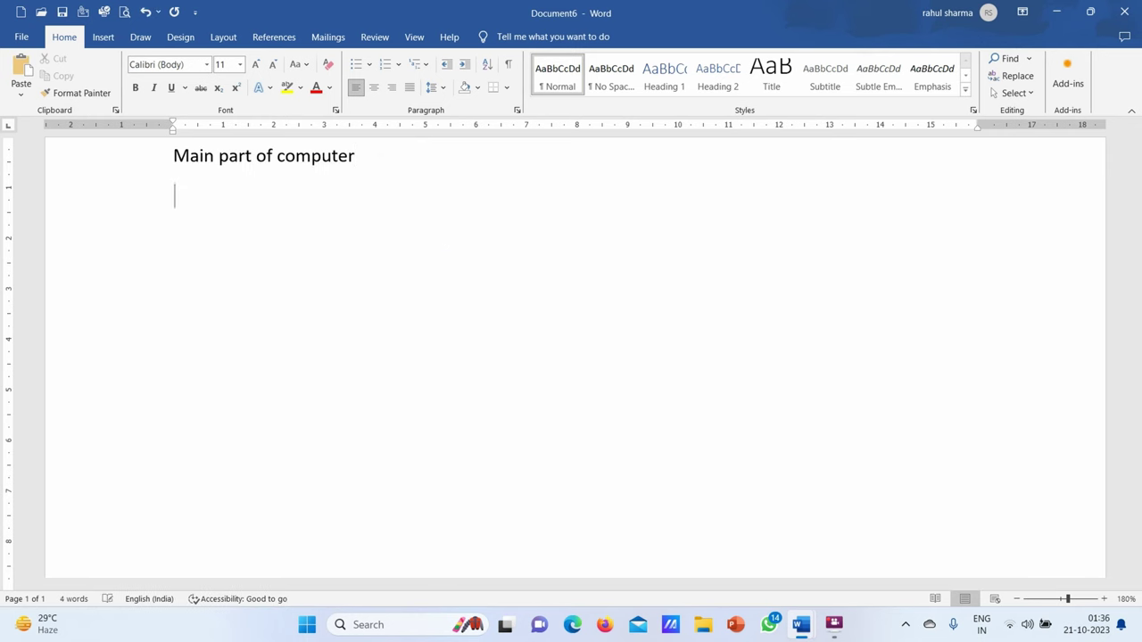
text(Keyboard Mouse Monitor CPU)
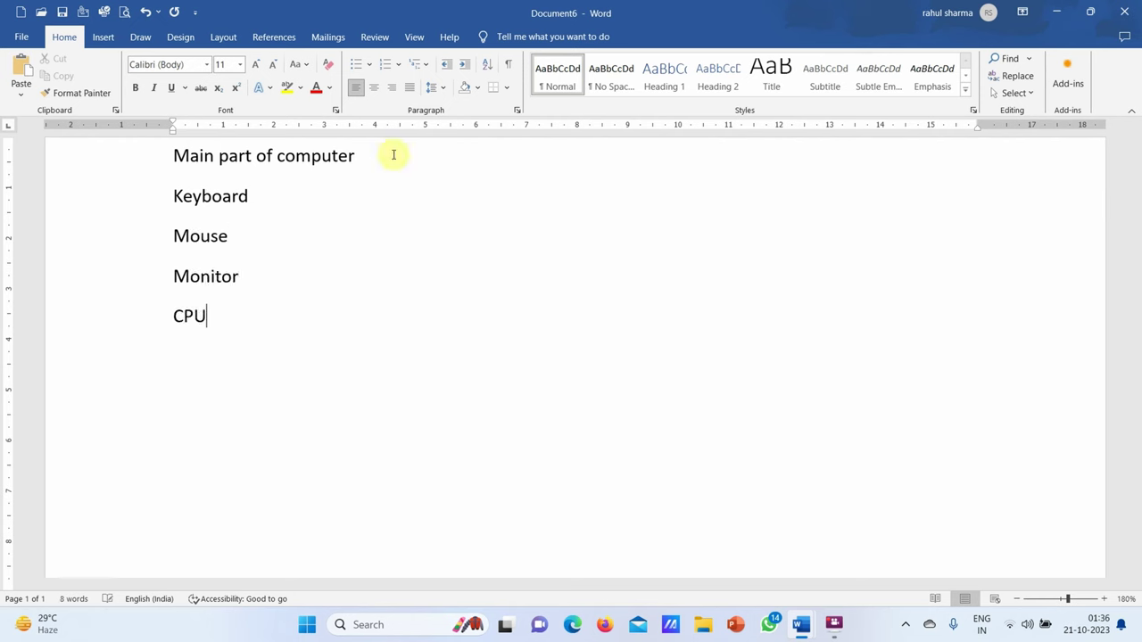
key(Return)
Add 'Input device of computer' with keyboard and Mouse, then 'Output device of computer' with monitor and printer
text(Input device of c)
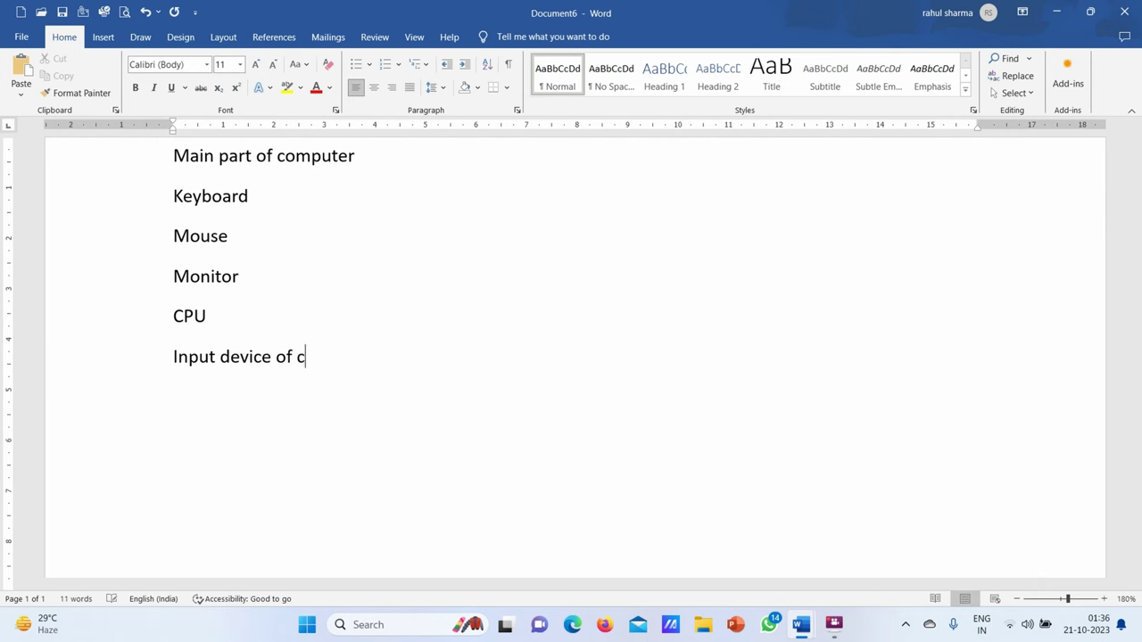
text(omputer)
key(Return)
text(keyboard)
key(Return)
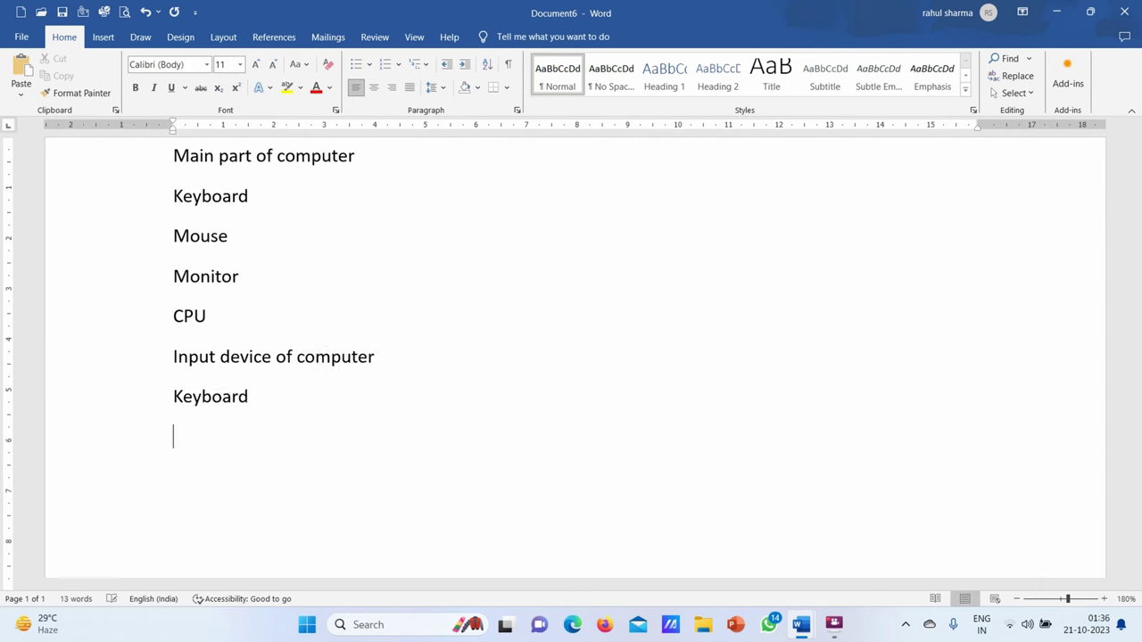
text(Mouse)
key(Return)
text(Output device )
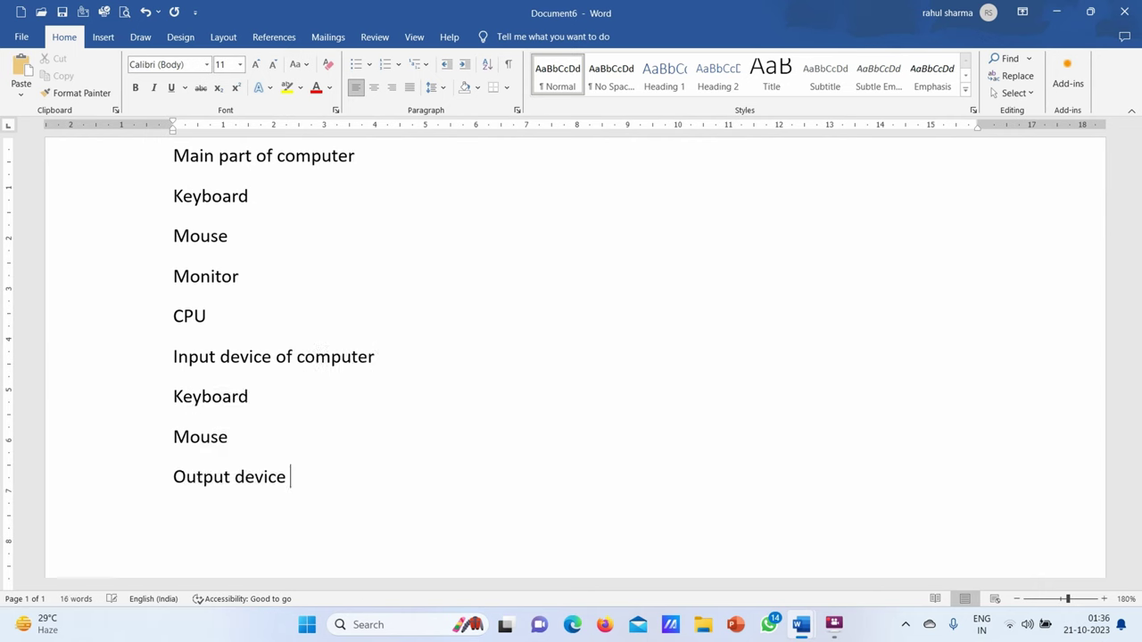
text(of computer)
key(Return)
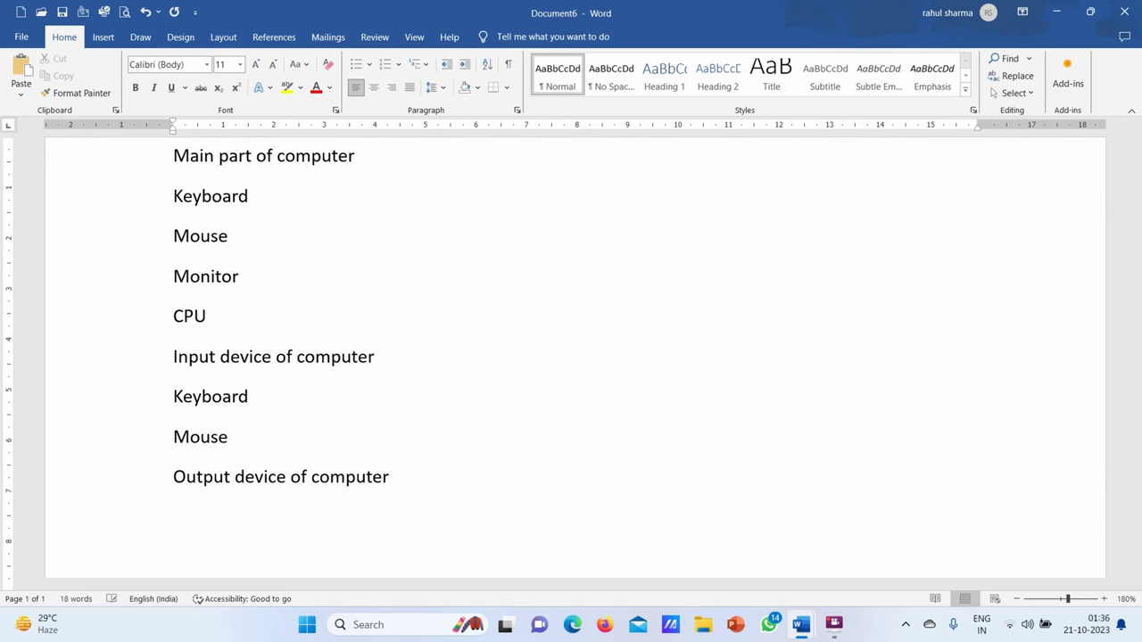
text(monitor)
key(Return)
text(printer)
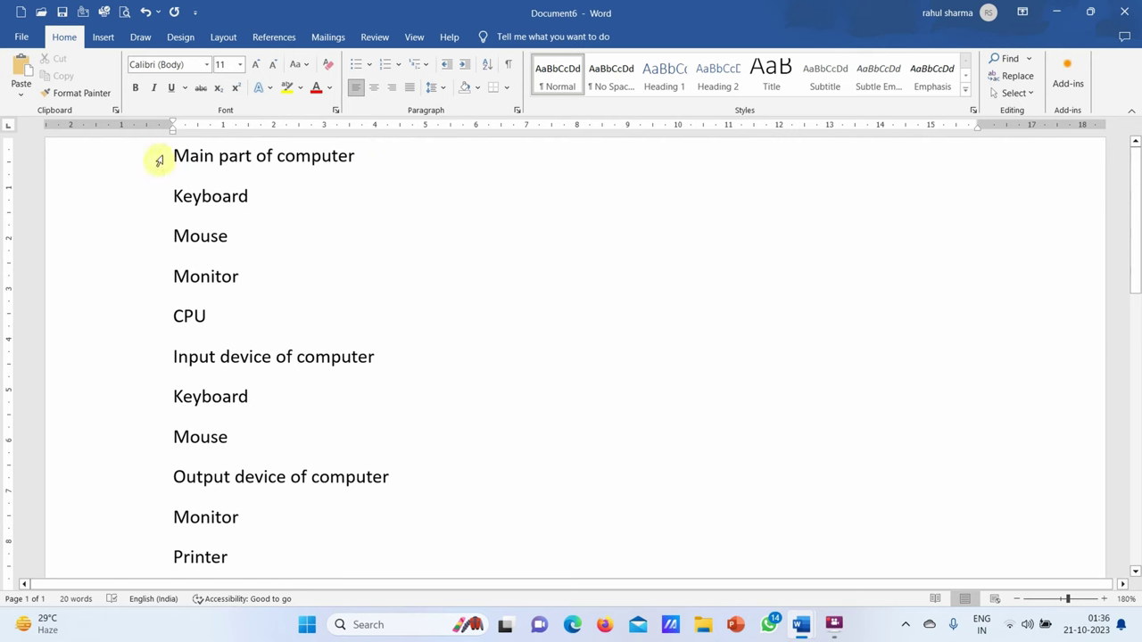
Cut the Main part of computer block, from its heading through CPU
drag(159, 160, 147, 318)
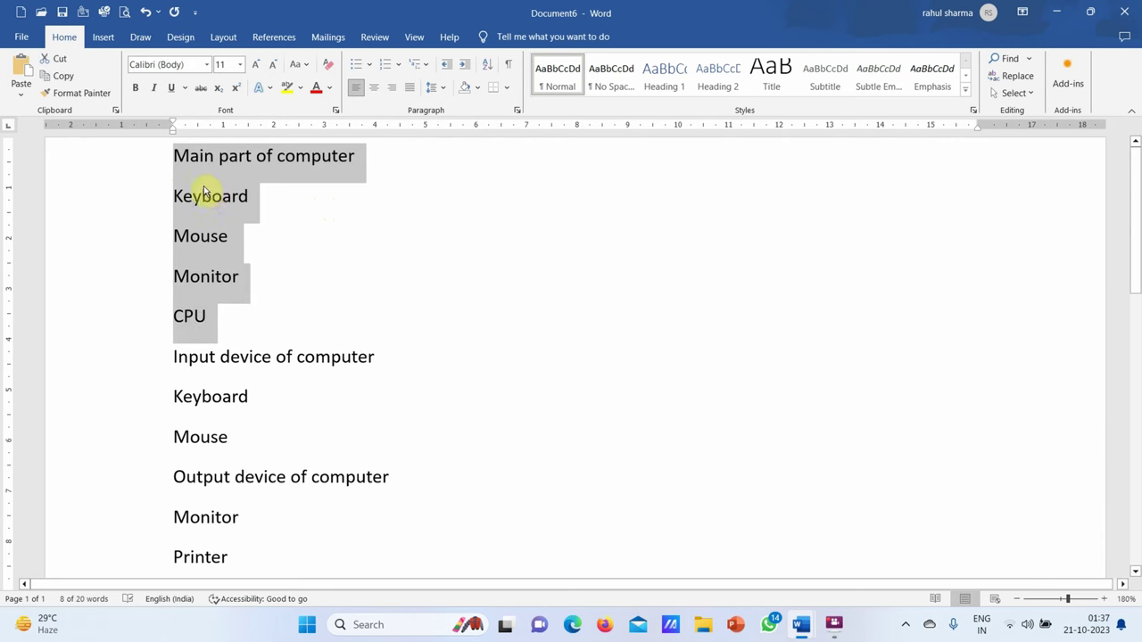
scroll(214, 337, down, 3)
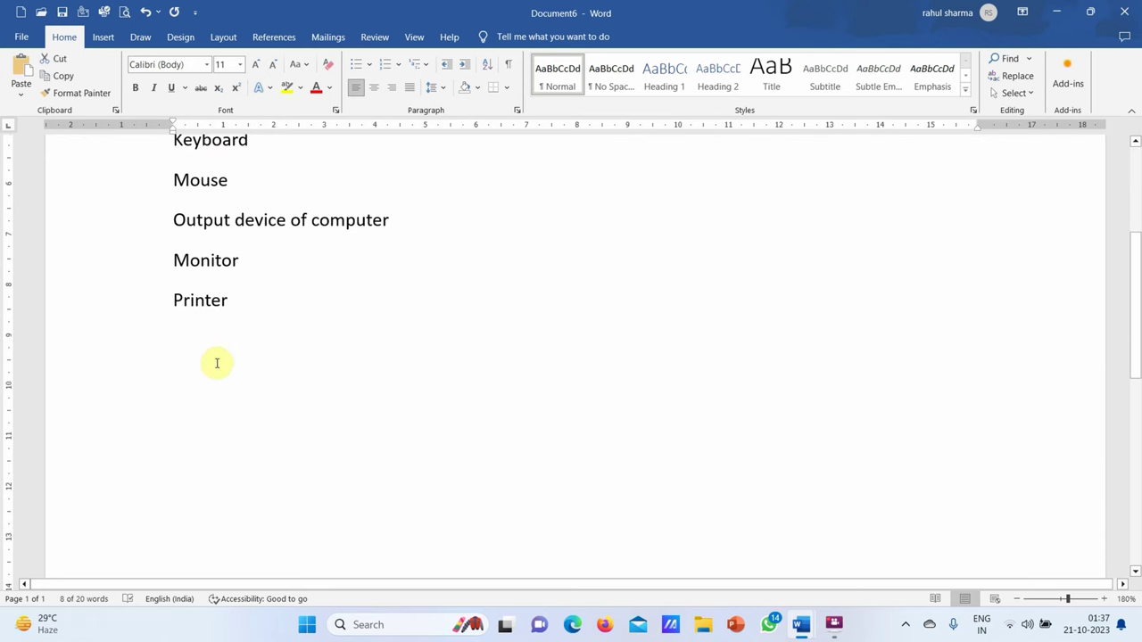
scroll(217, 363, up, 3)
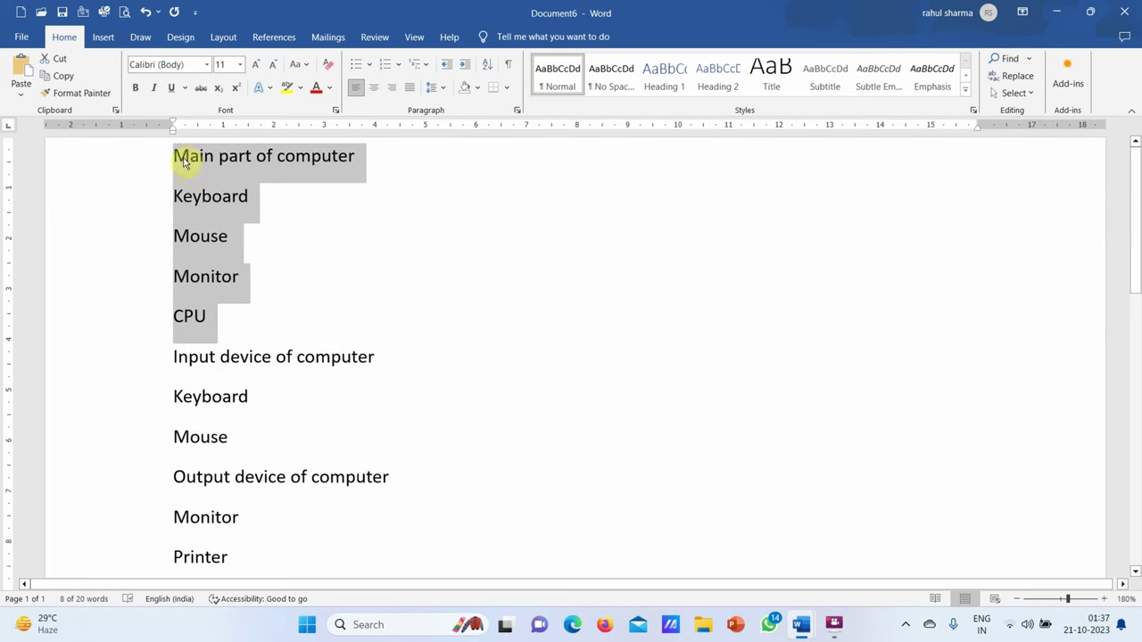
scroll(183, 357, down, 1)
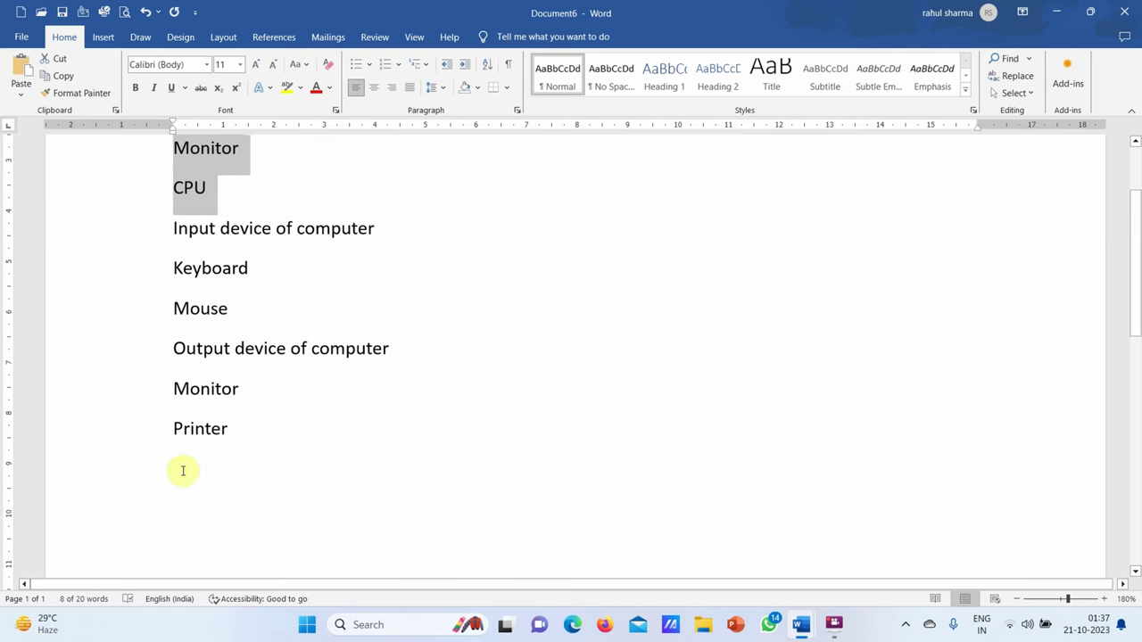
scroll(178, 464, up, 1)
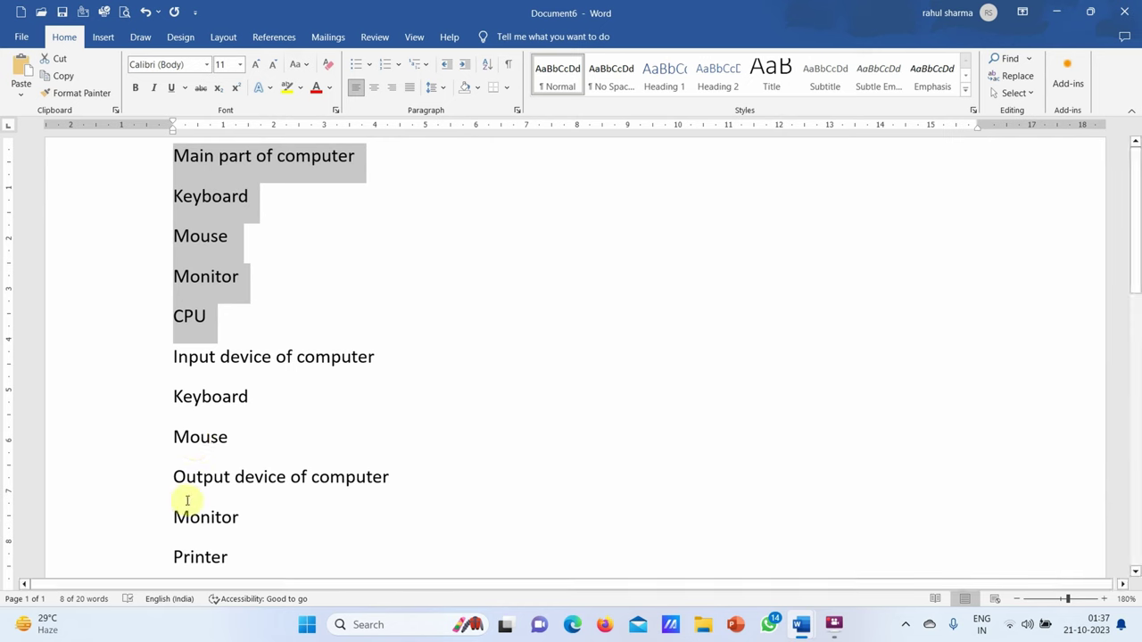
scroll(184, 497, down, 1)
scroll(187, 502, up, 1)
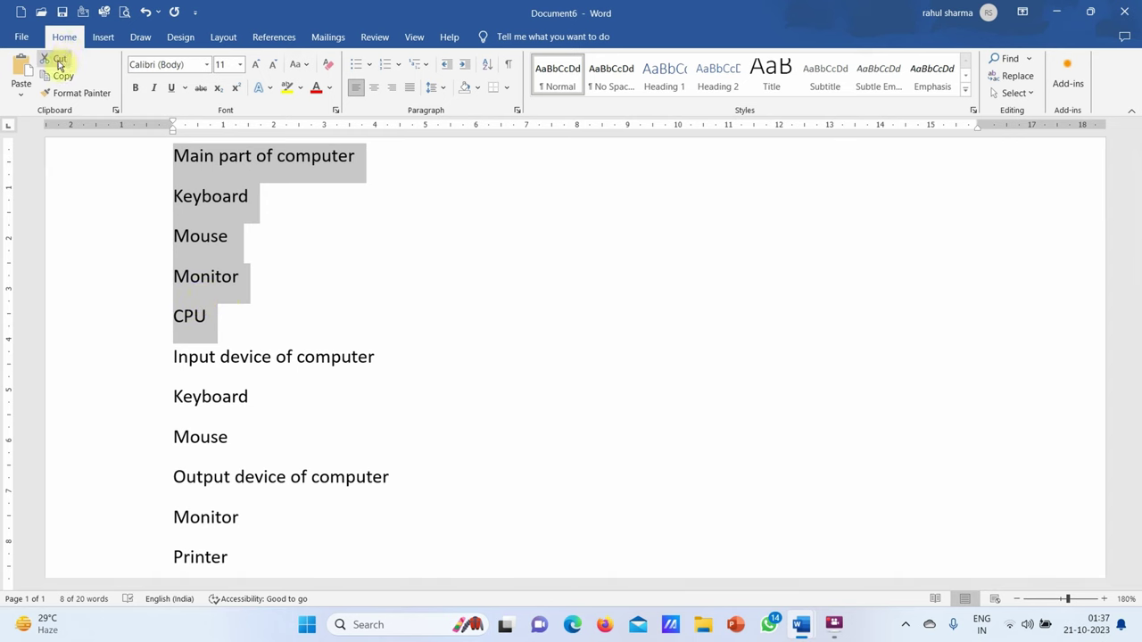
click(248, 203)
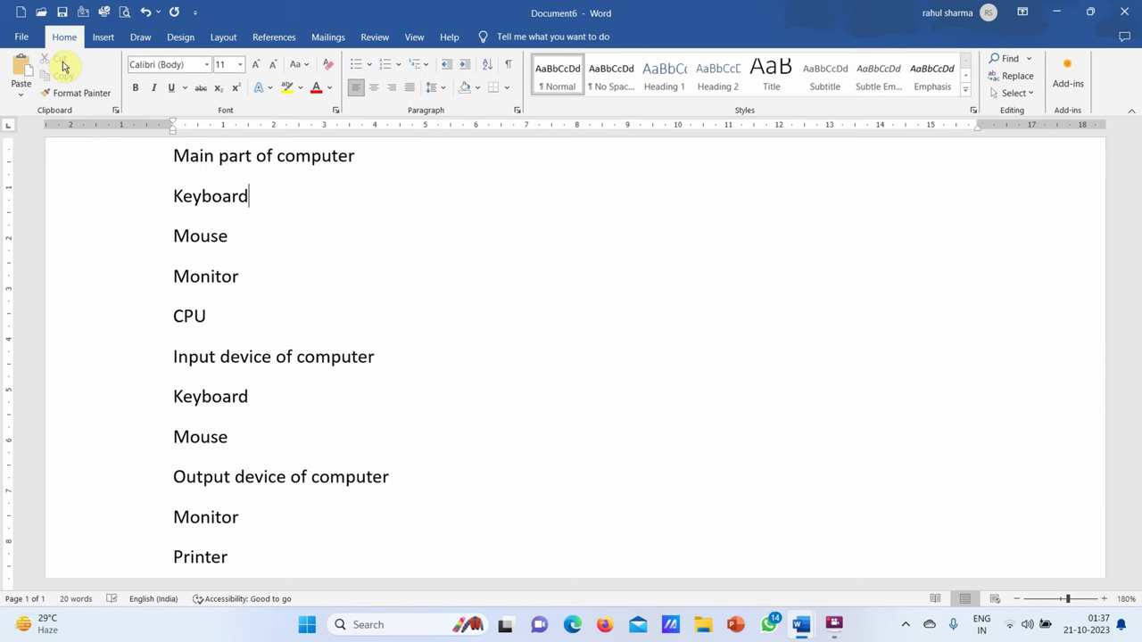
mouse_move(123, 169)
mouse_down()
mouse_move(133, 265)
mouse_move(122, 318)
mouse_up()
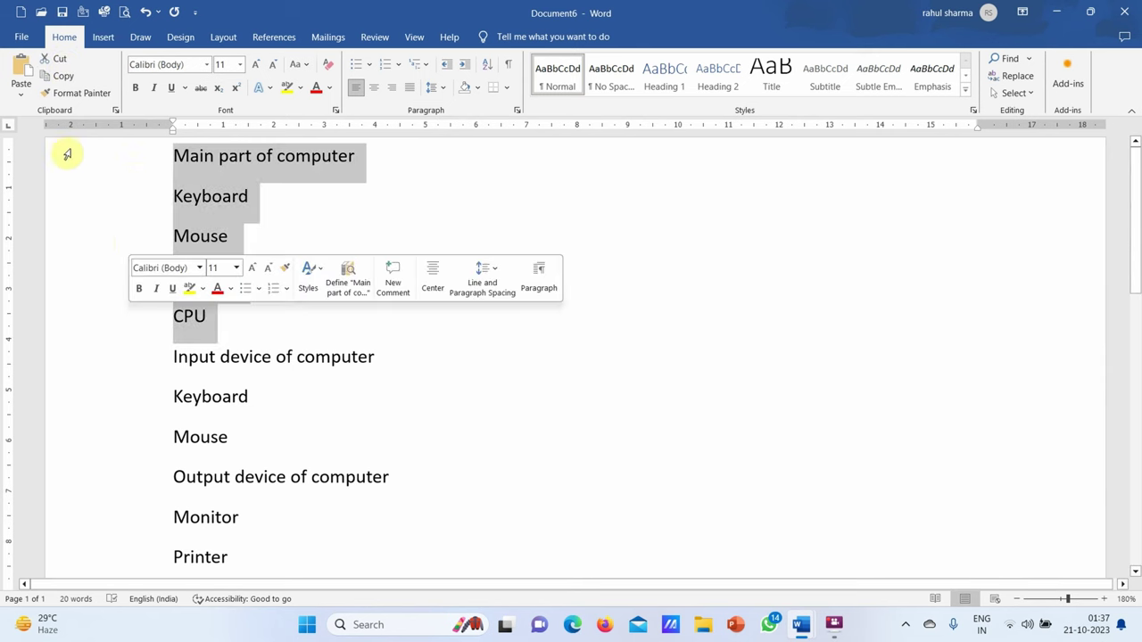
click(51, 60)
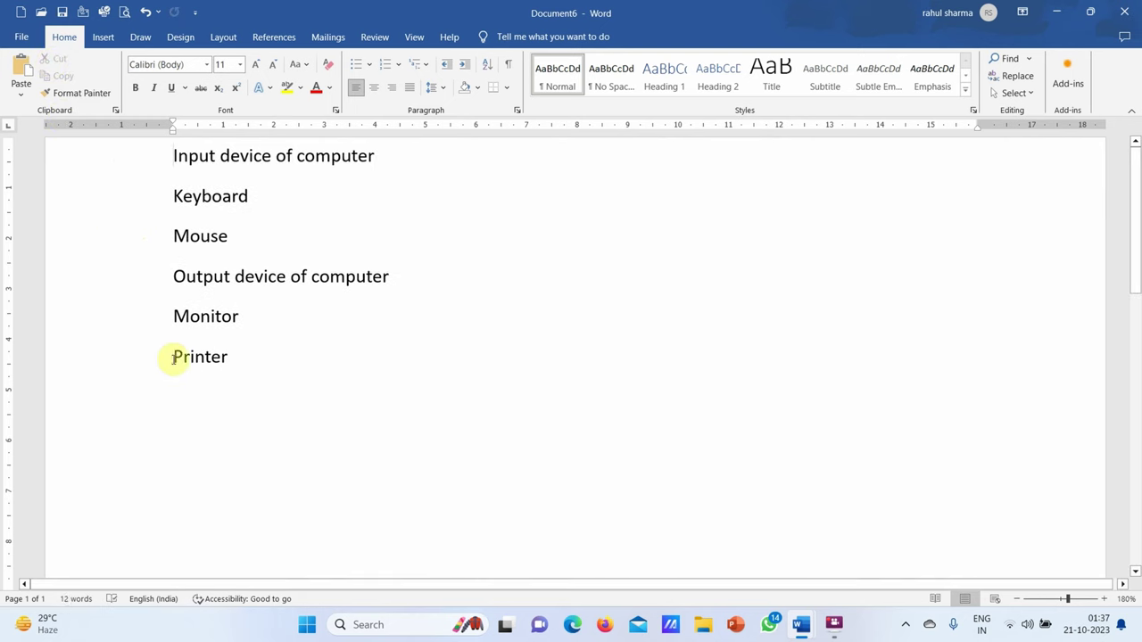
Paste the Main part of computer block on a new line after Printer
click(183, 394)
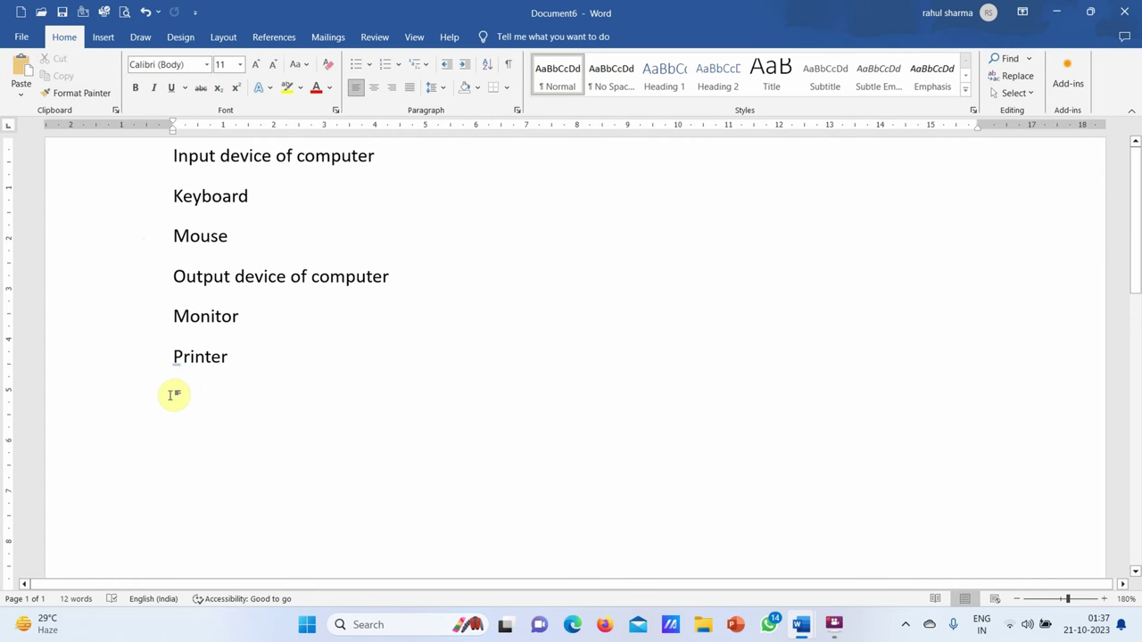
click(258, 385)
key(Return)
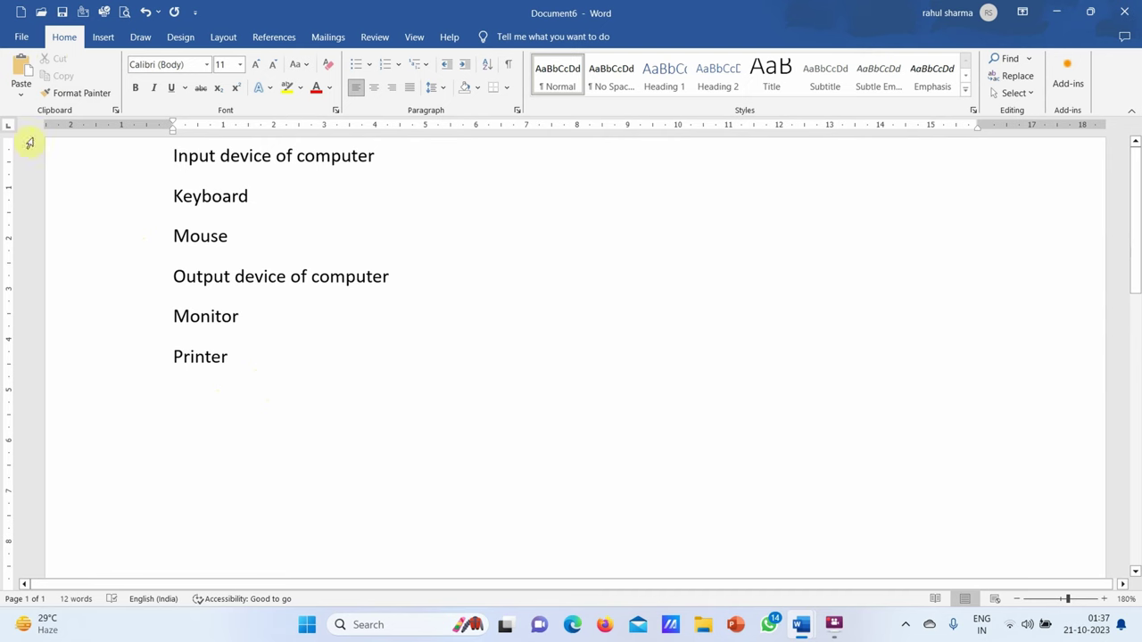
click(22, 72)
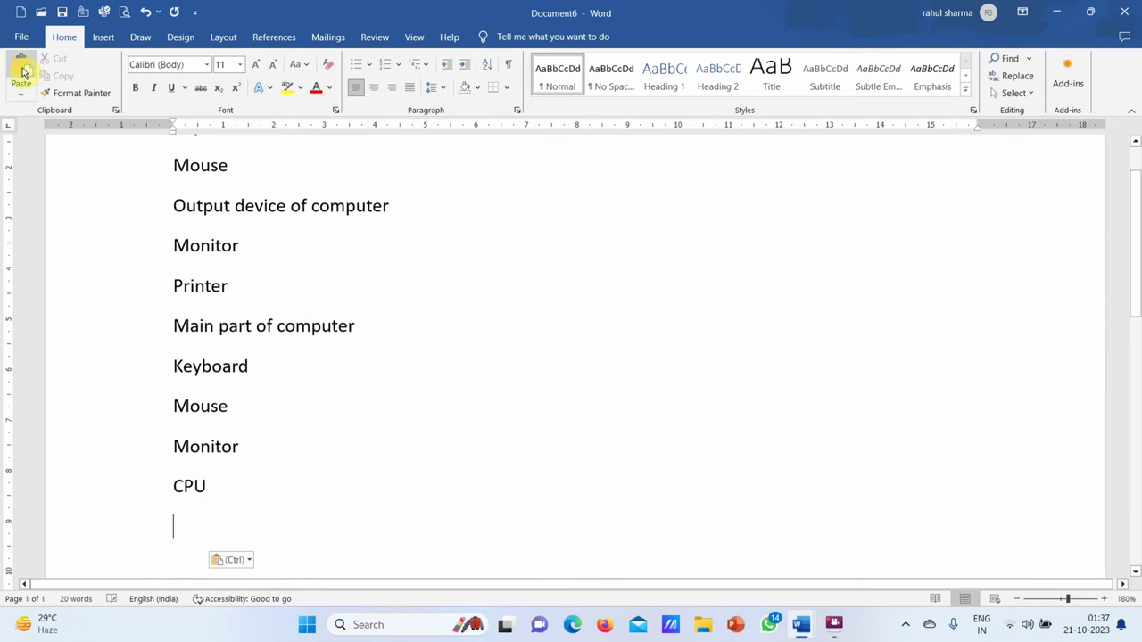
scroll(265, 395, up, 1)
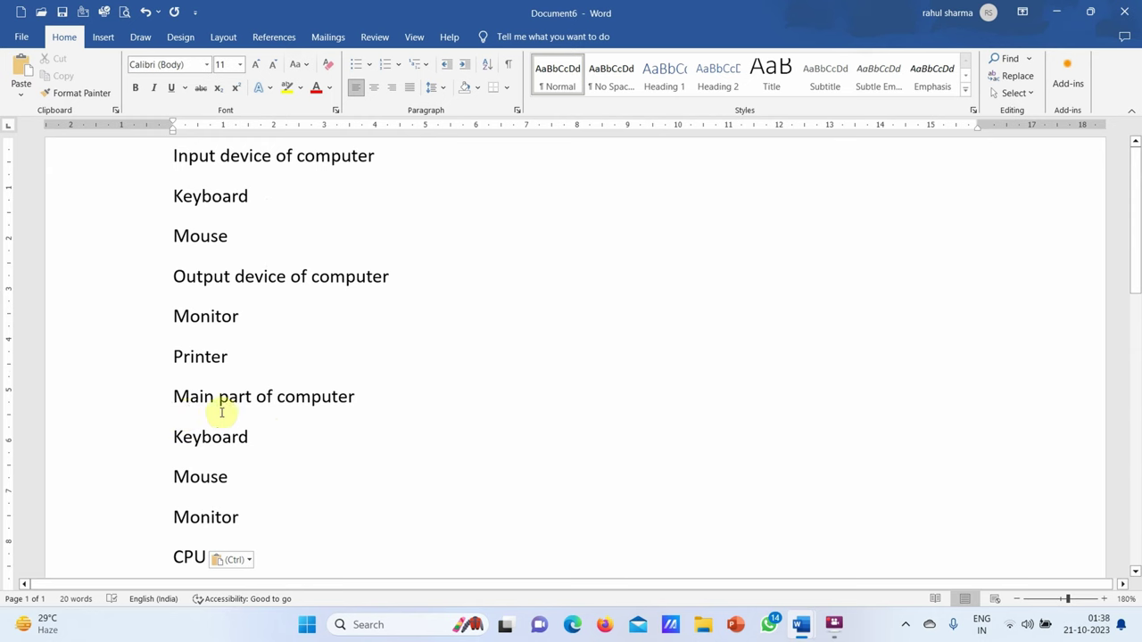
scroll(208, 436, up, 2)
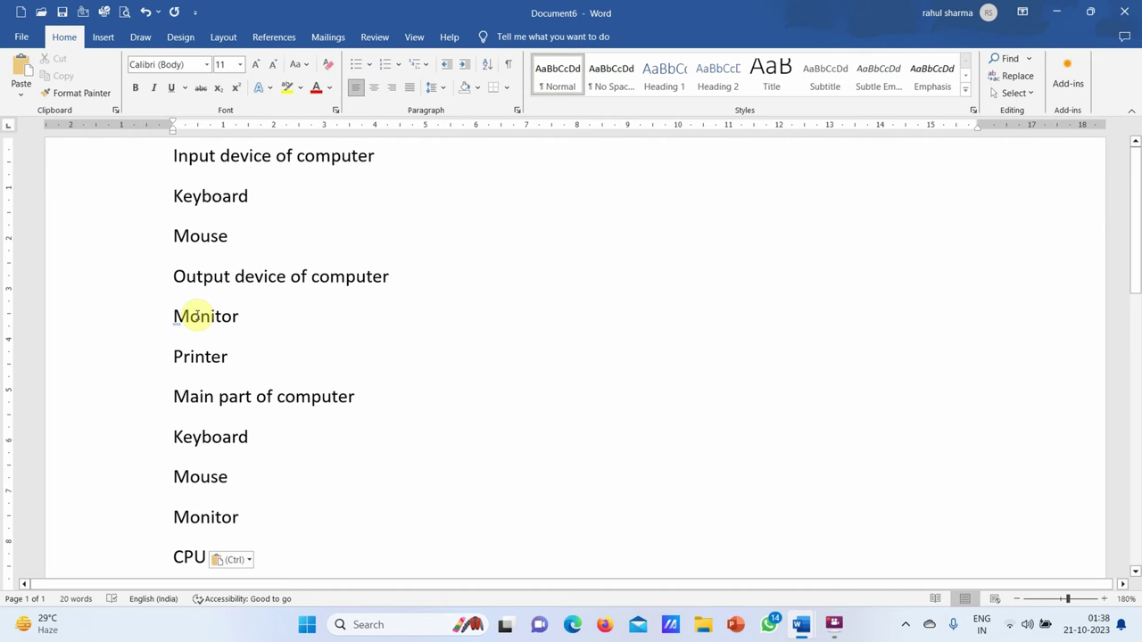
key(Return)
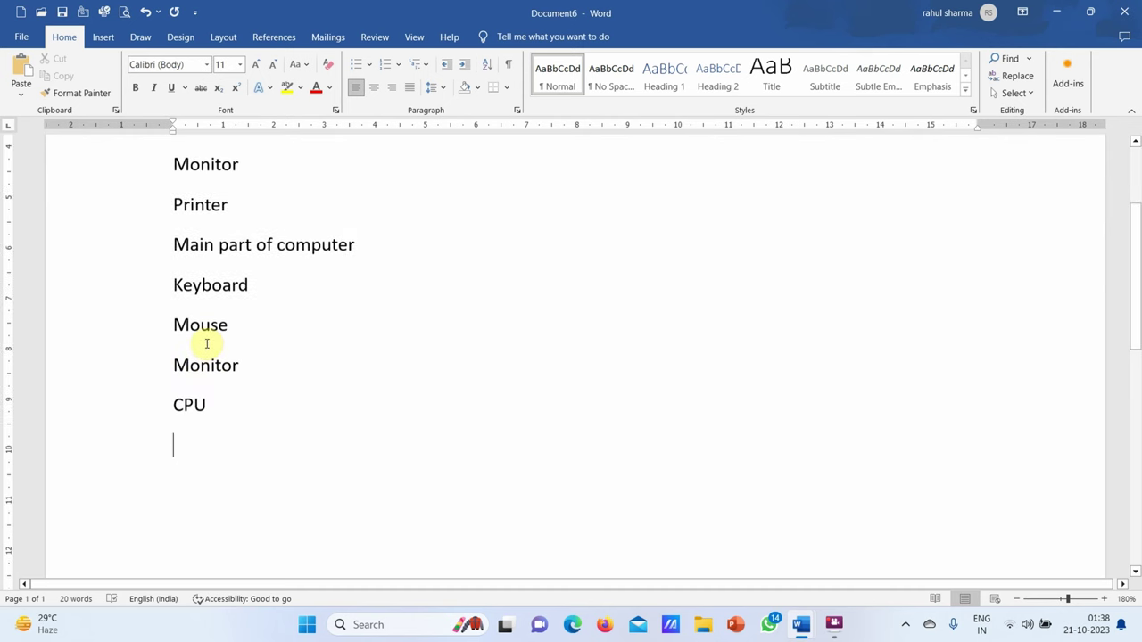
scroll(206, 344, up, 3)
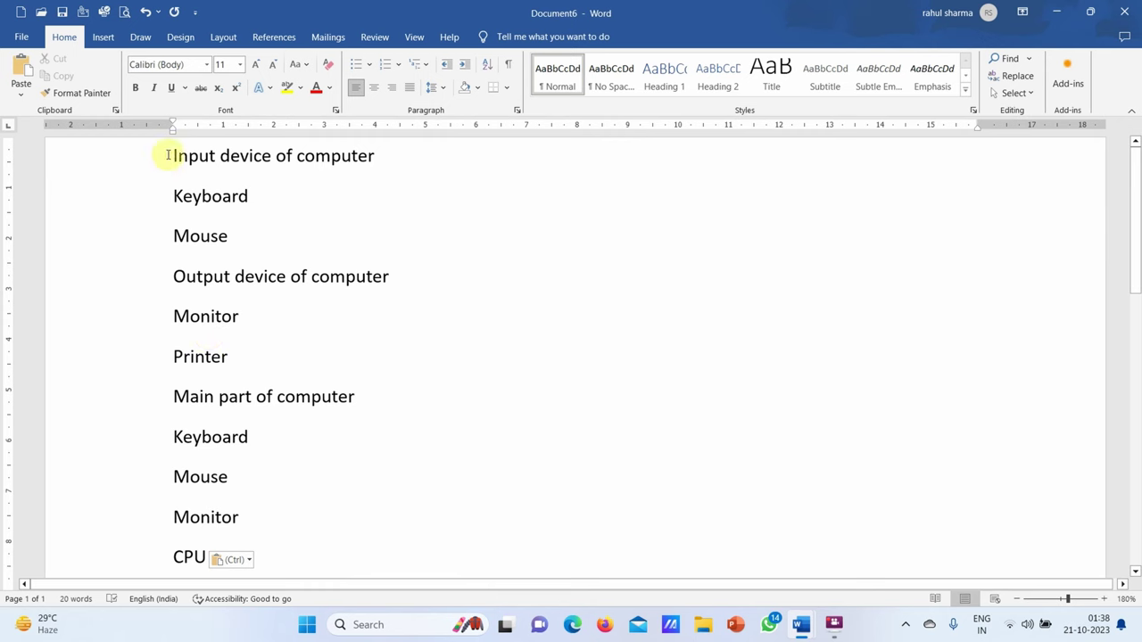
Copy Input device of computer, Keyboard and Mouse and paste them on a new line after CPU
click(171, 155)
drag(172, 155, 259, 234)
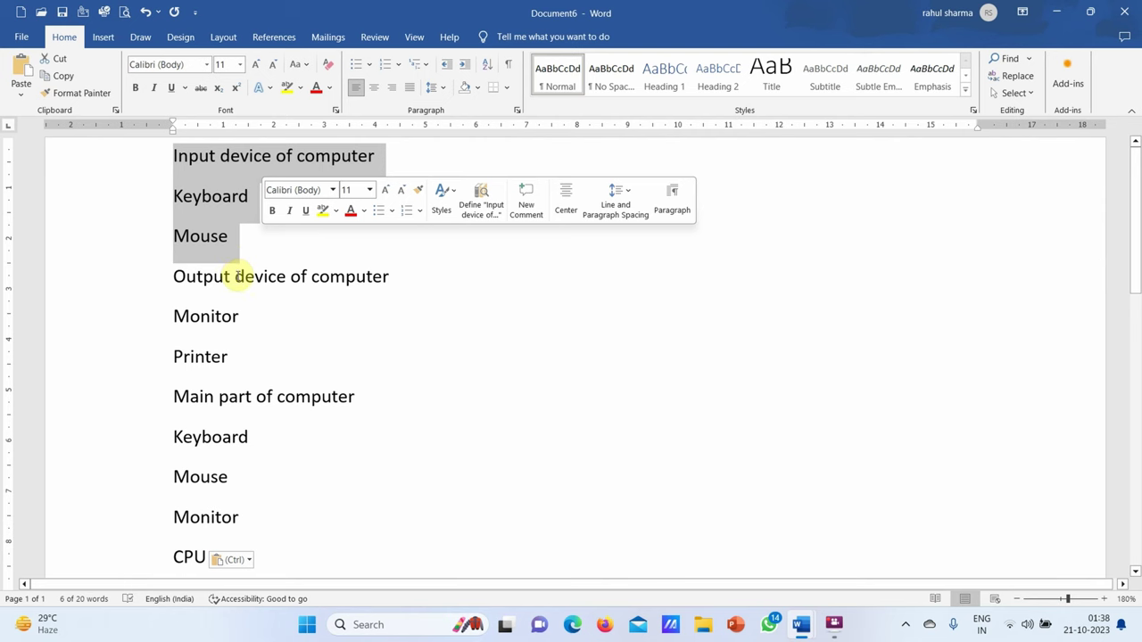
click(64, 77)
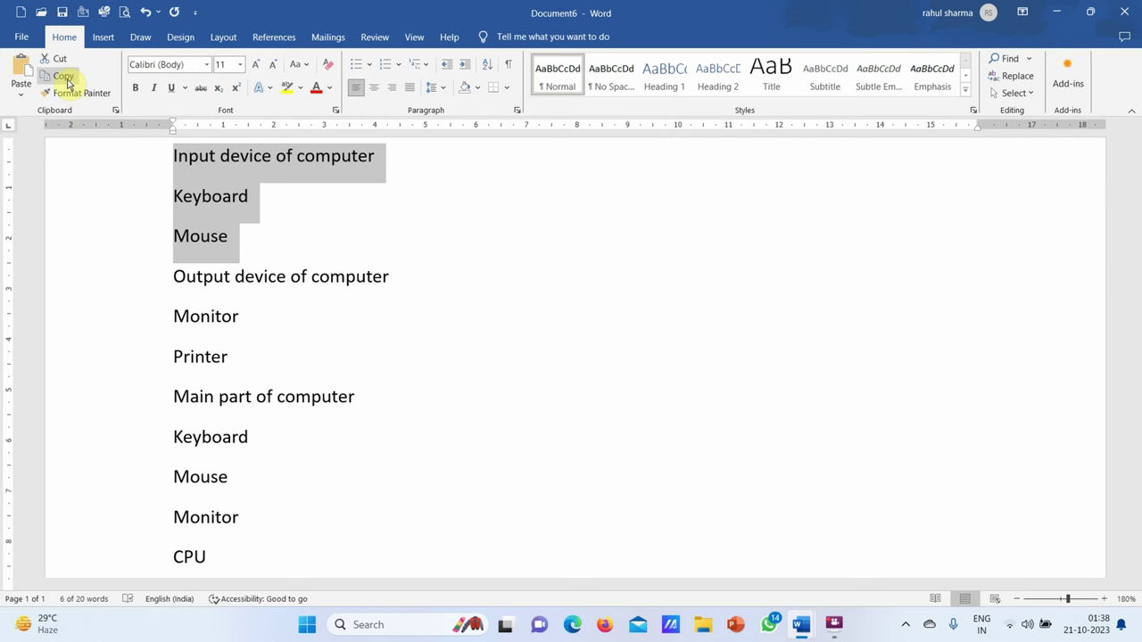
click(227, 552)
scroll(226, 552, down, 2)
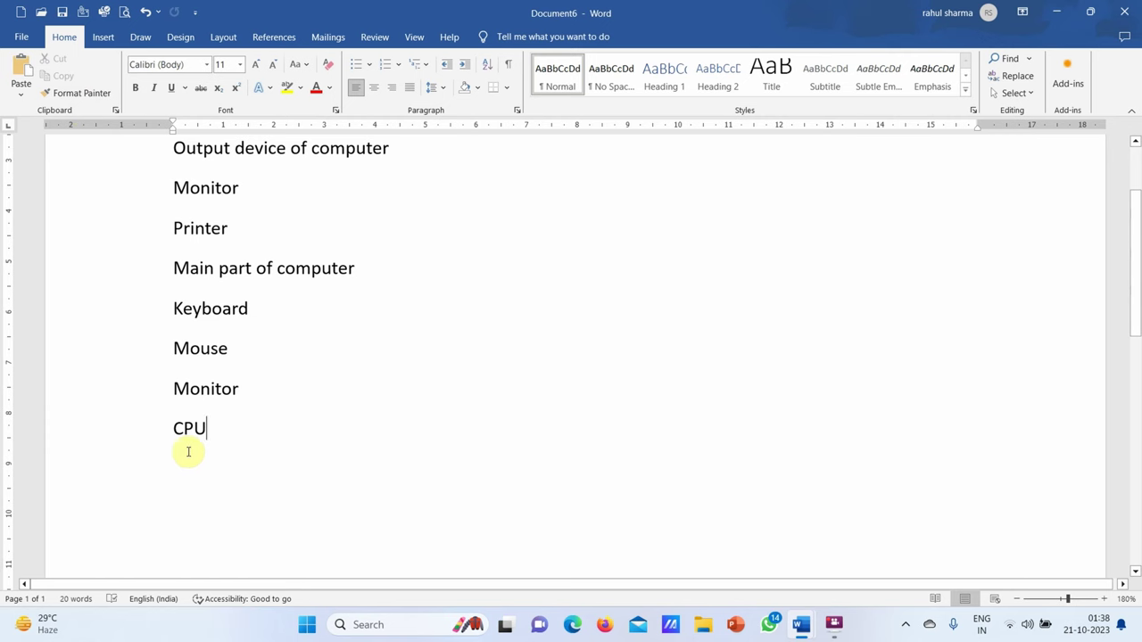
key(Return)
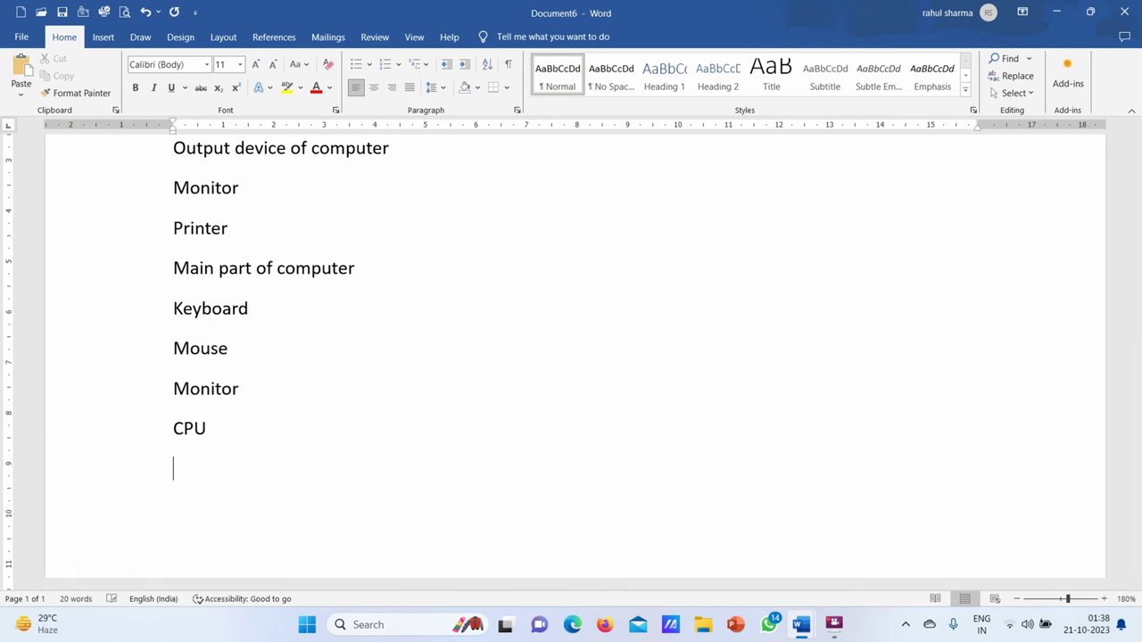
click(19, 65)
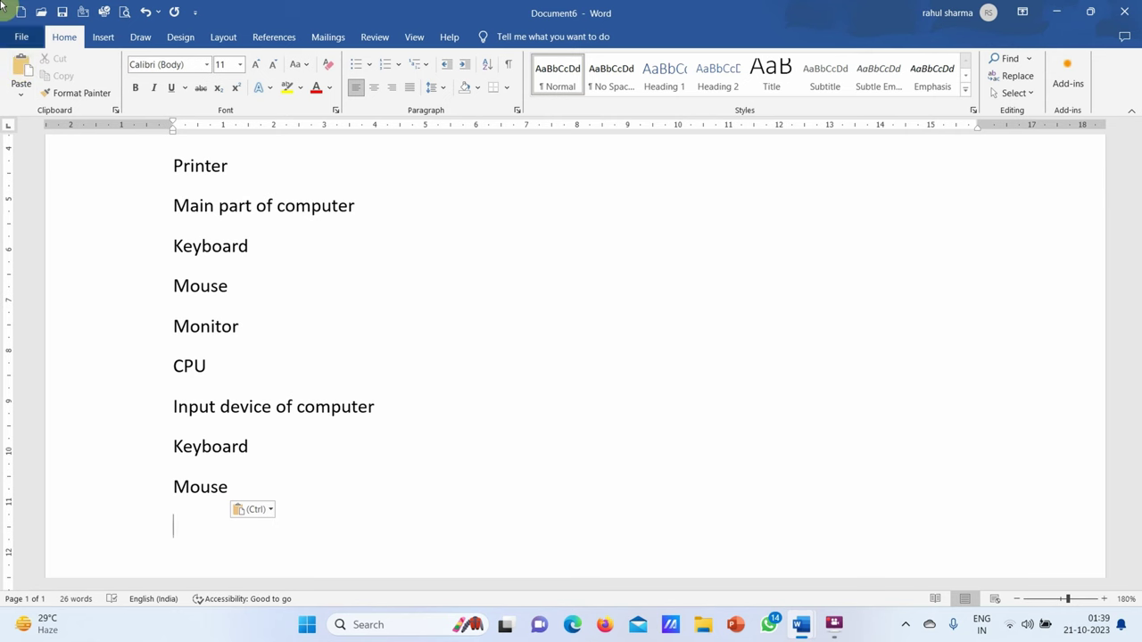
click(20, 37)
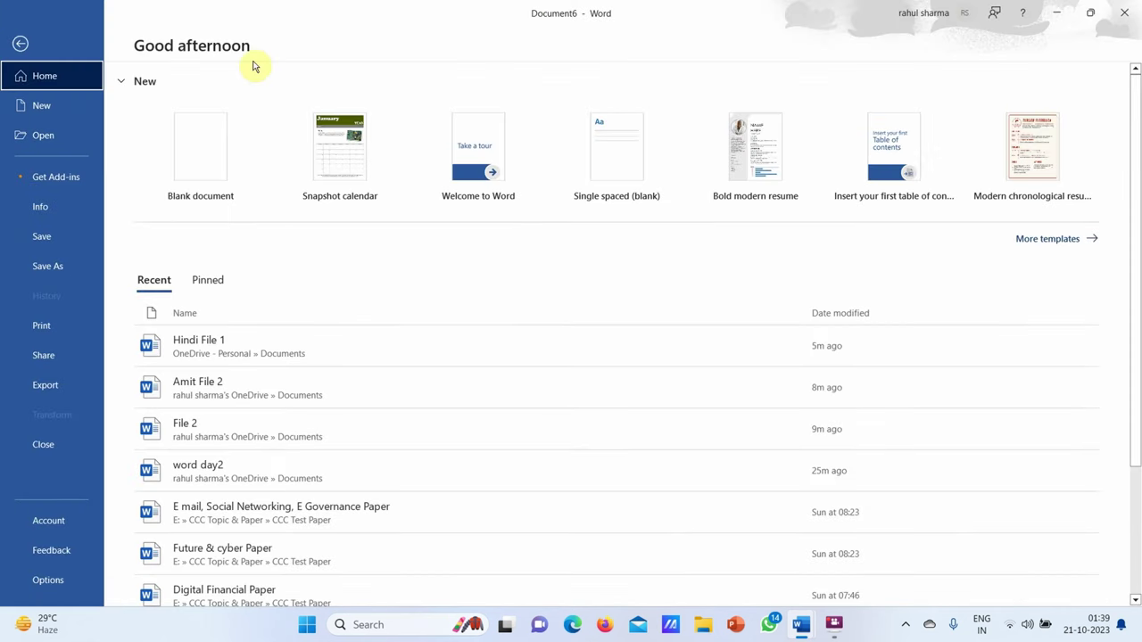
key(Escape)
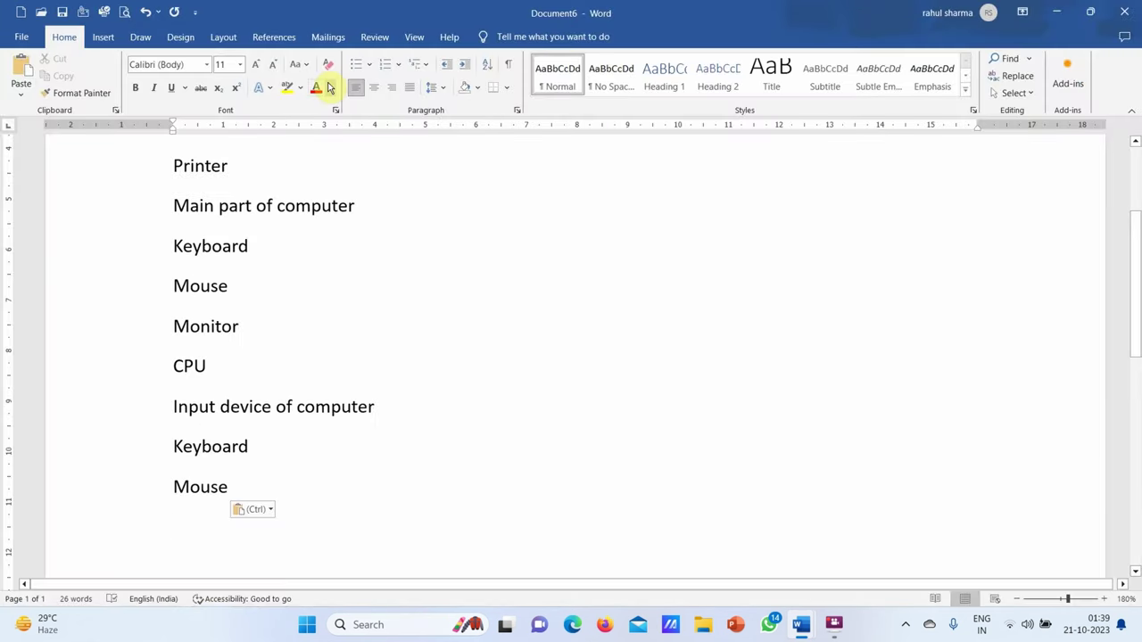
key(alt+Tab)
triple_click(419, 253)
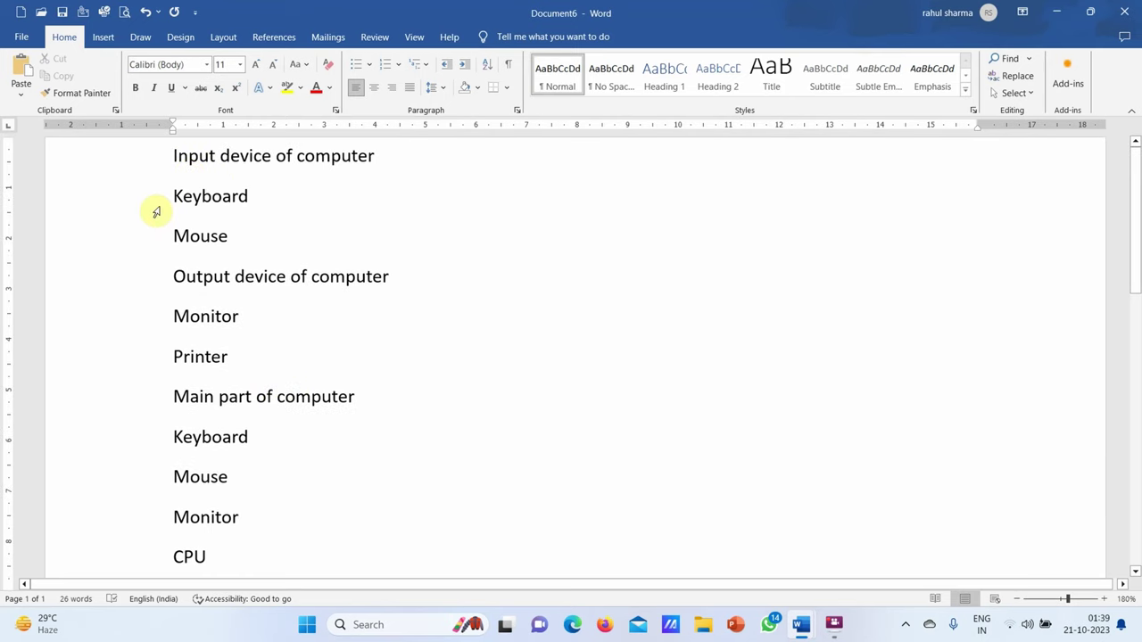
Make the Input device of computer line bold and red
click(121, 159)
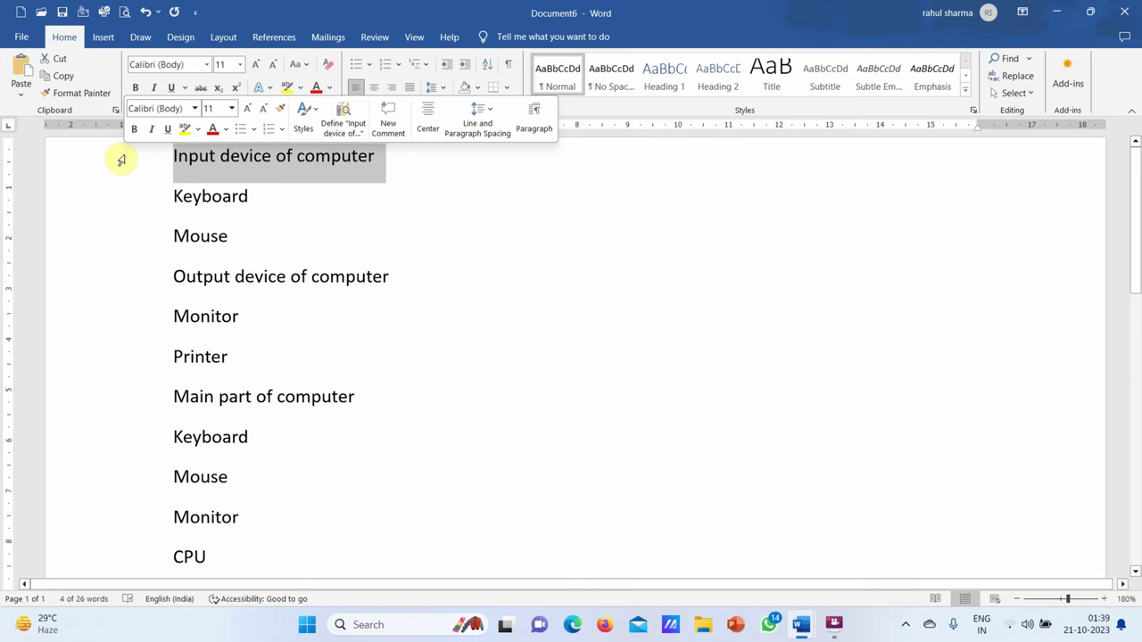
click(137, 90)
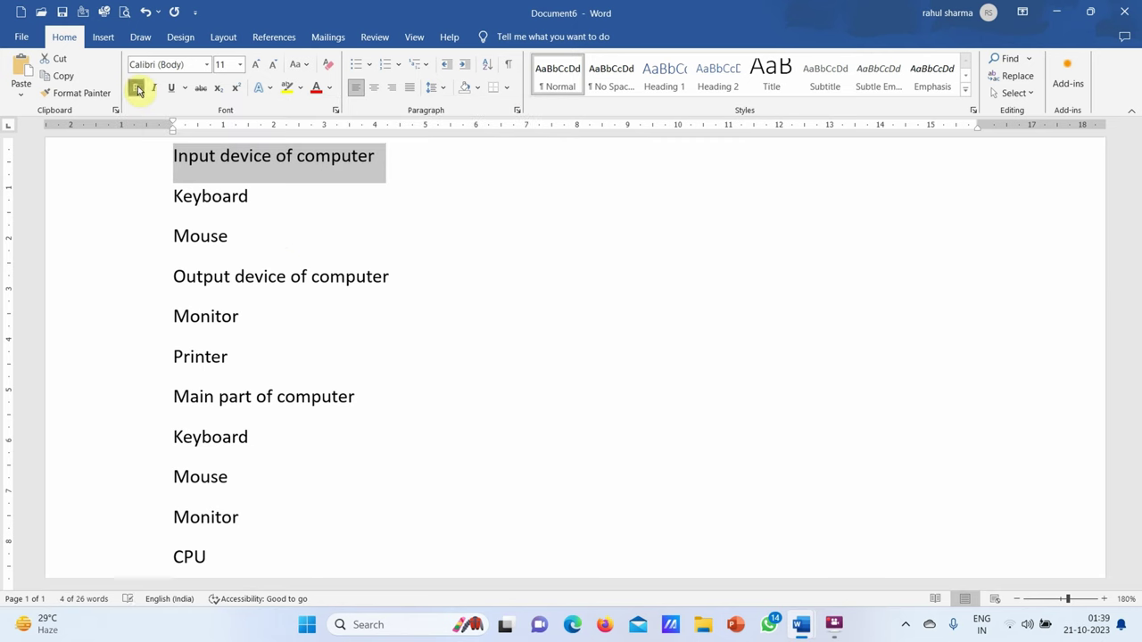
click(313, 95)
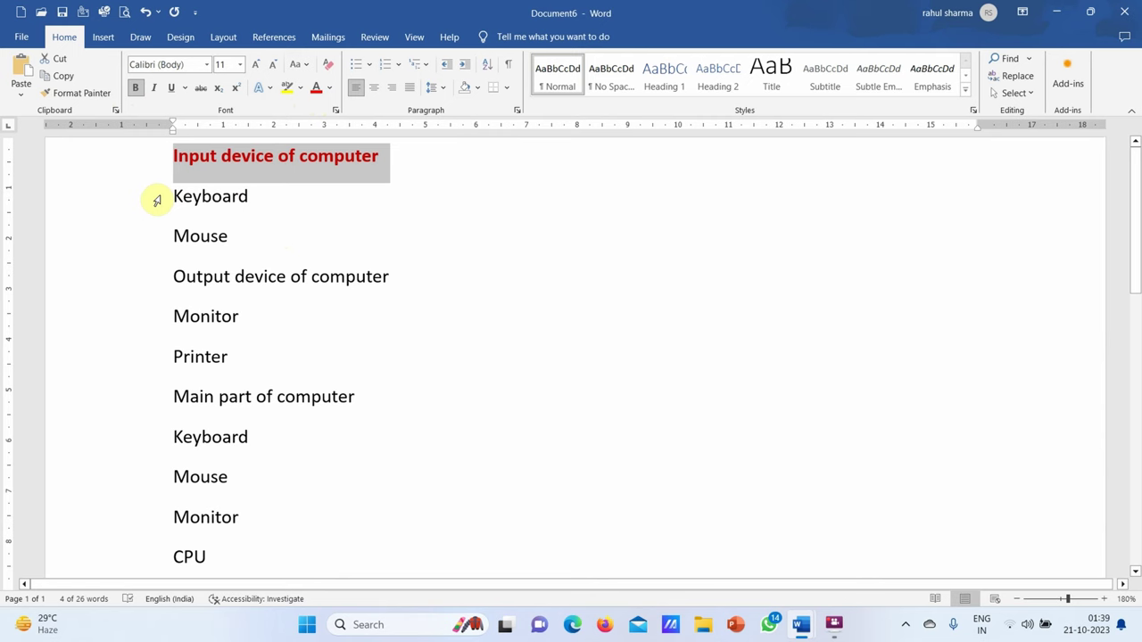
Reselect the heading to check its formatting, then select the Keyboard line beneath it
drag(156, 200, 158, 237)
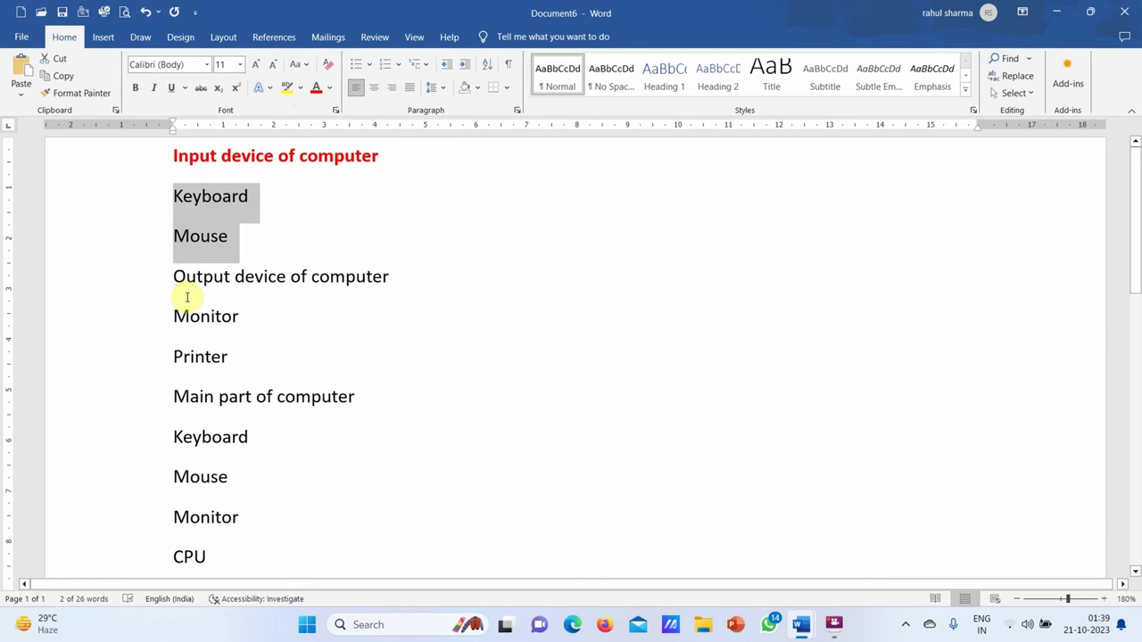
click(120, 162)
click(327, 185)
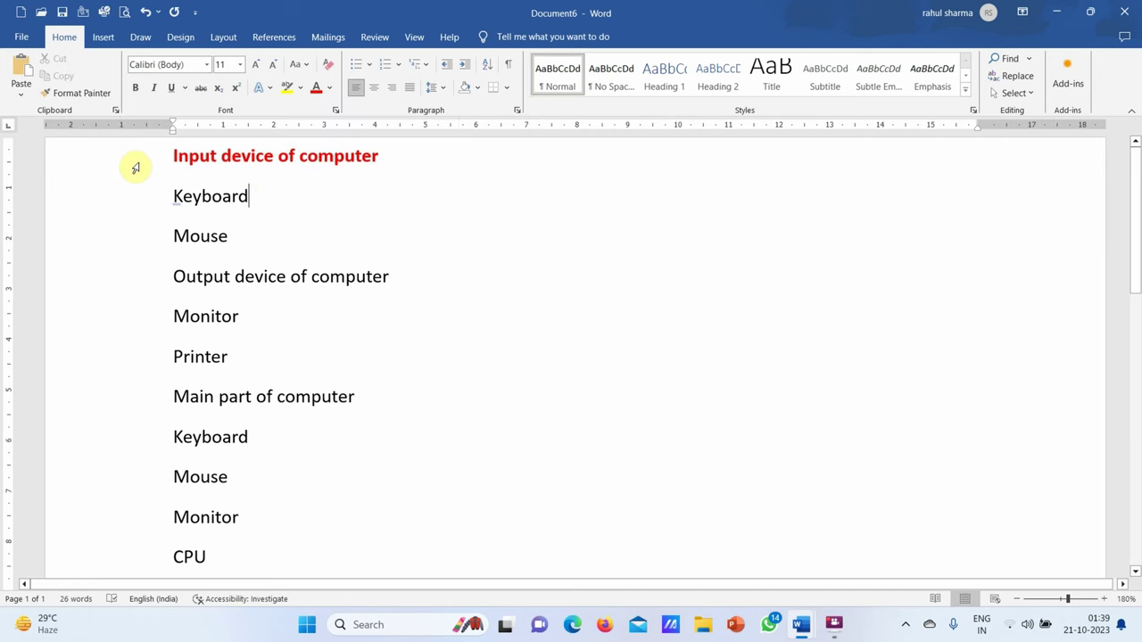
click(136, 168)
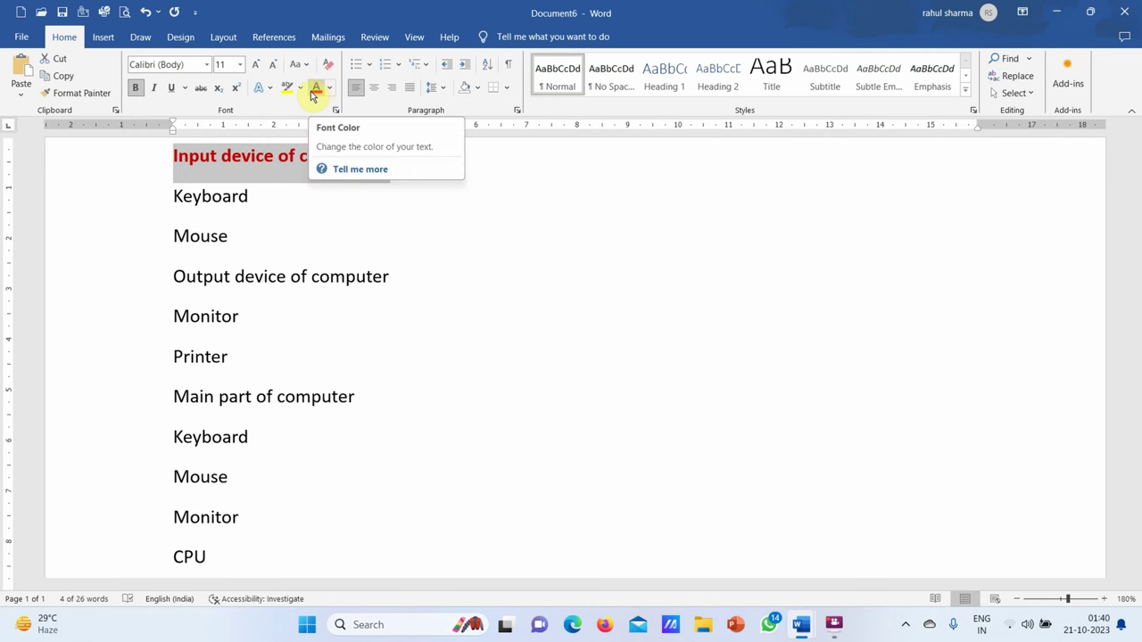
click(265, 212)
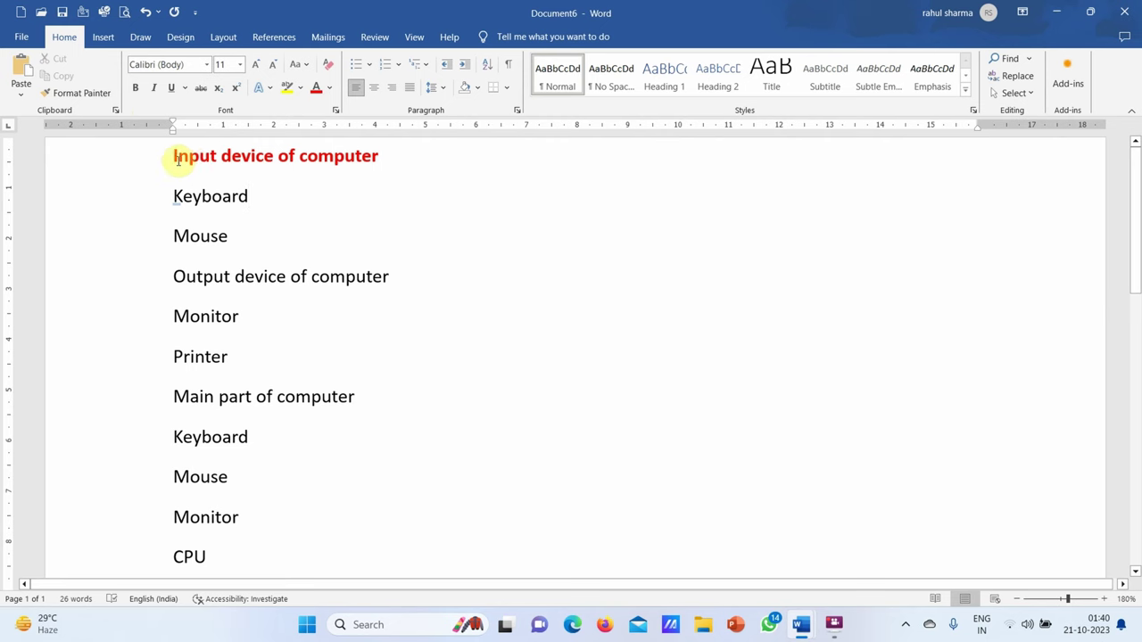
click(151, 164)
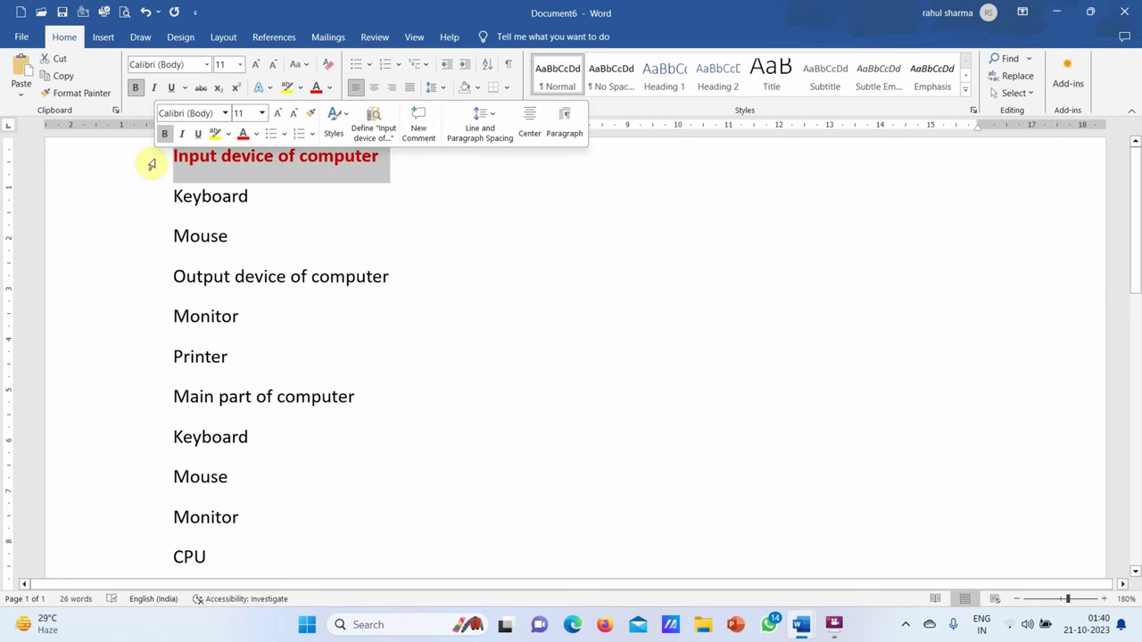
click(178, 198)
Give the selected Keyboard and Mouse lines checkmark bullets from the Bullets library
click(148, 215)
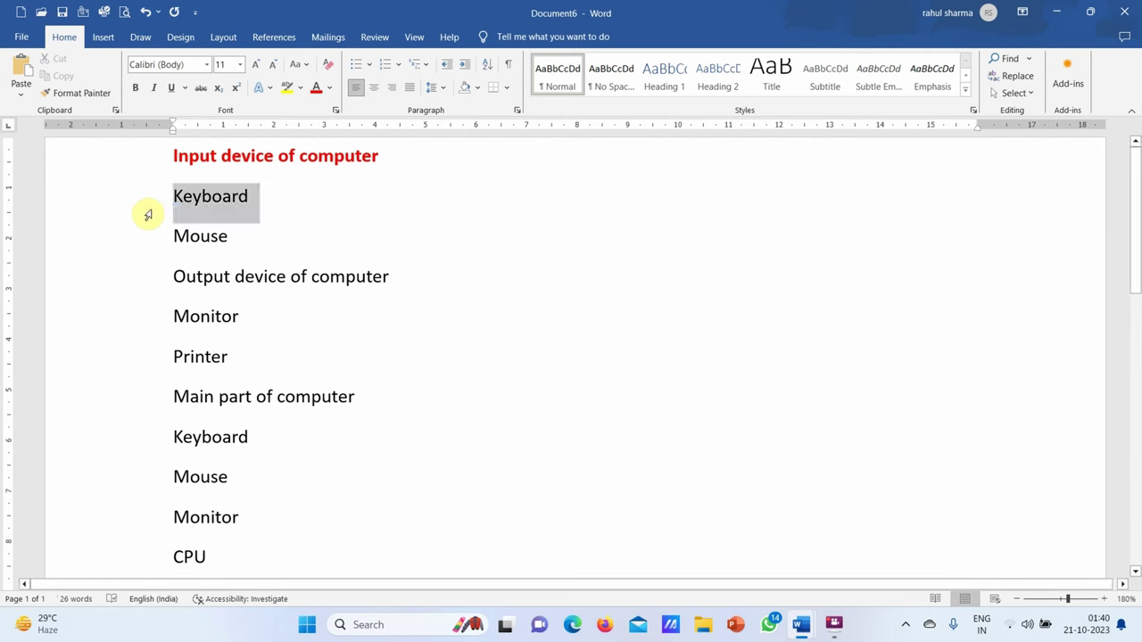
drag(148, 214, 151, 234)
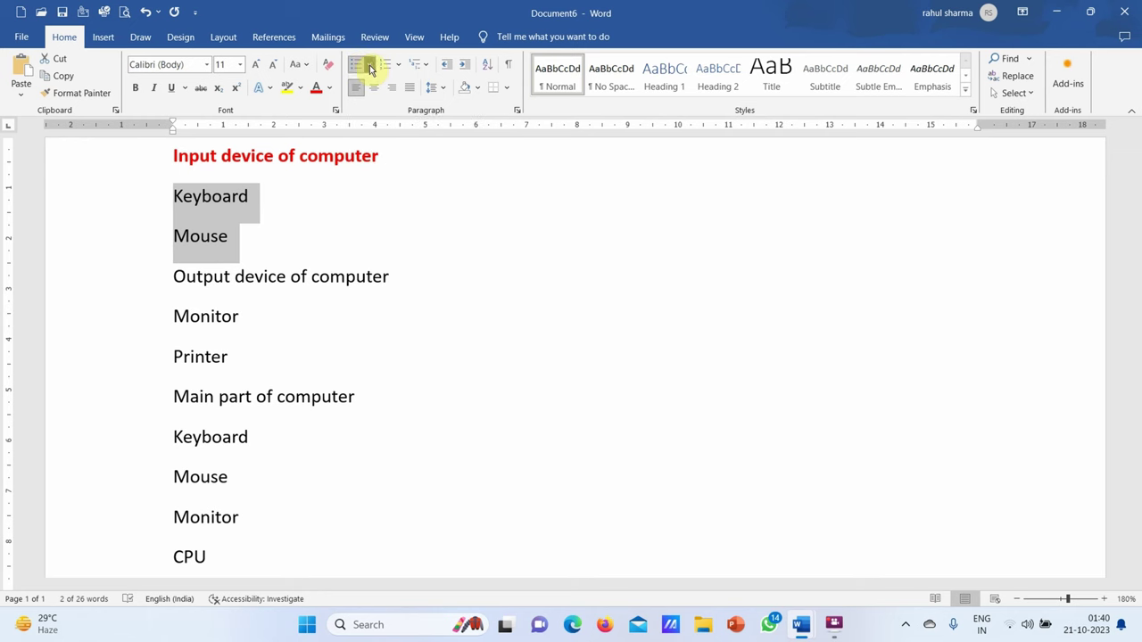
click(370, 66)
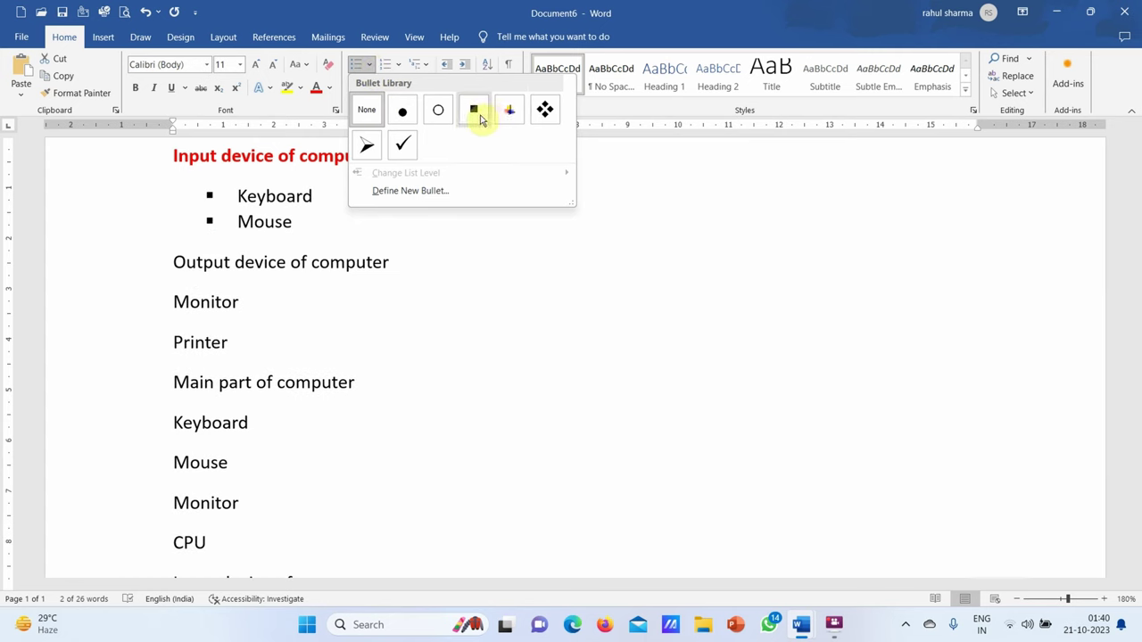
click(418, 192)
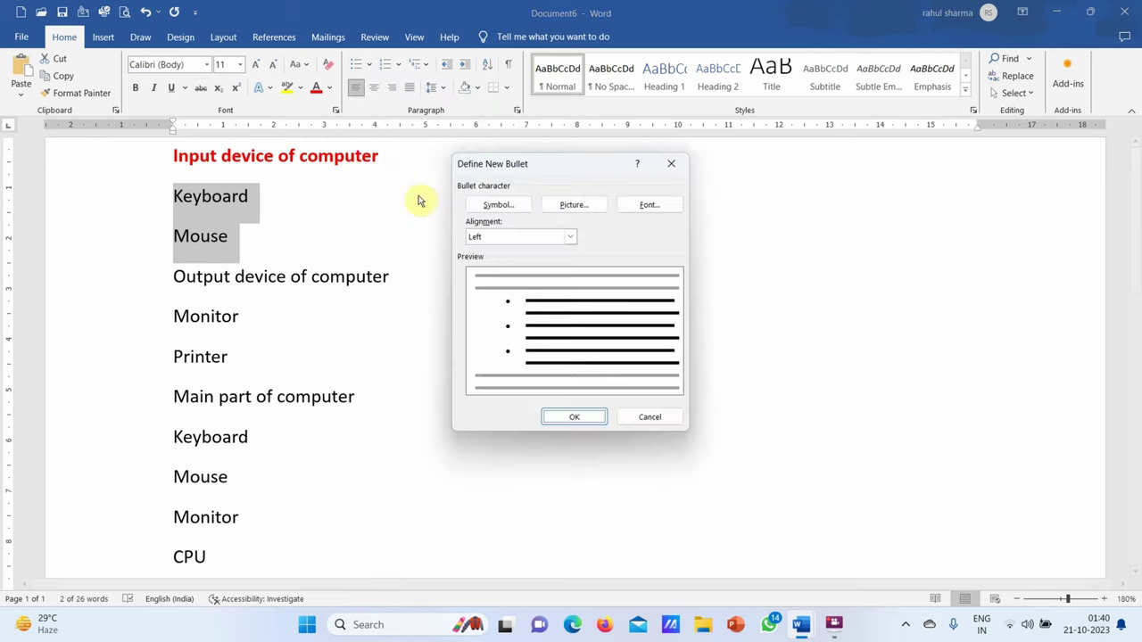
click(508, 211)
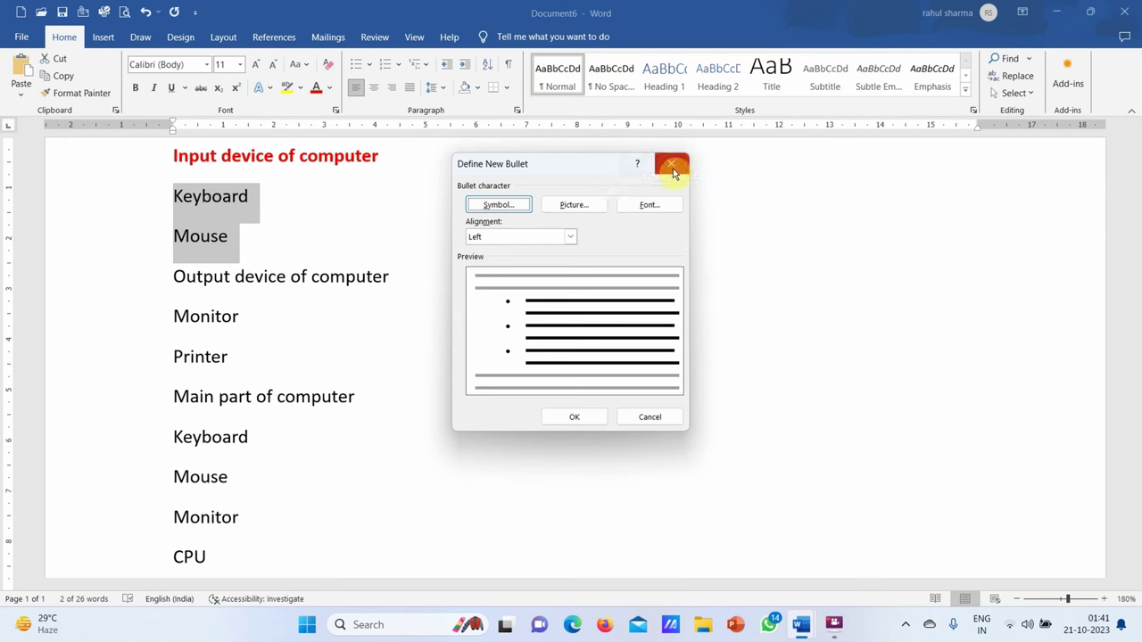
click(670, 163)
click(366, 66)
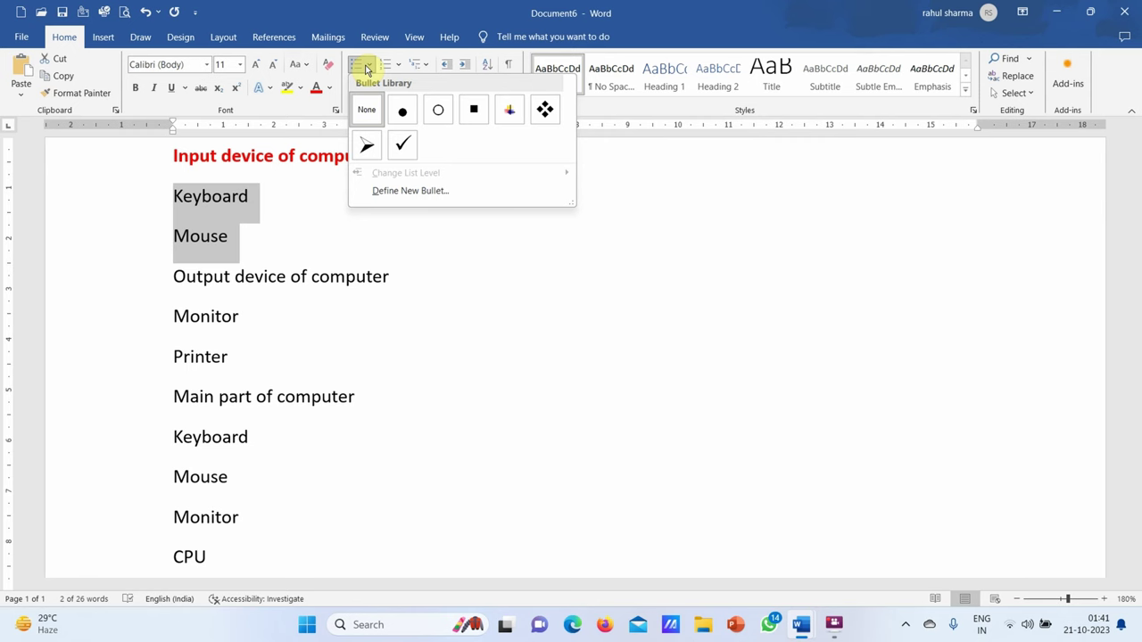
click(403, 145)
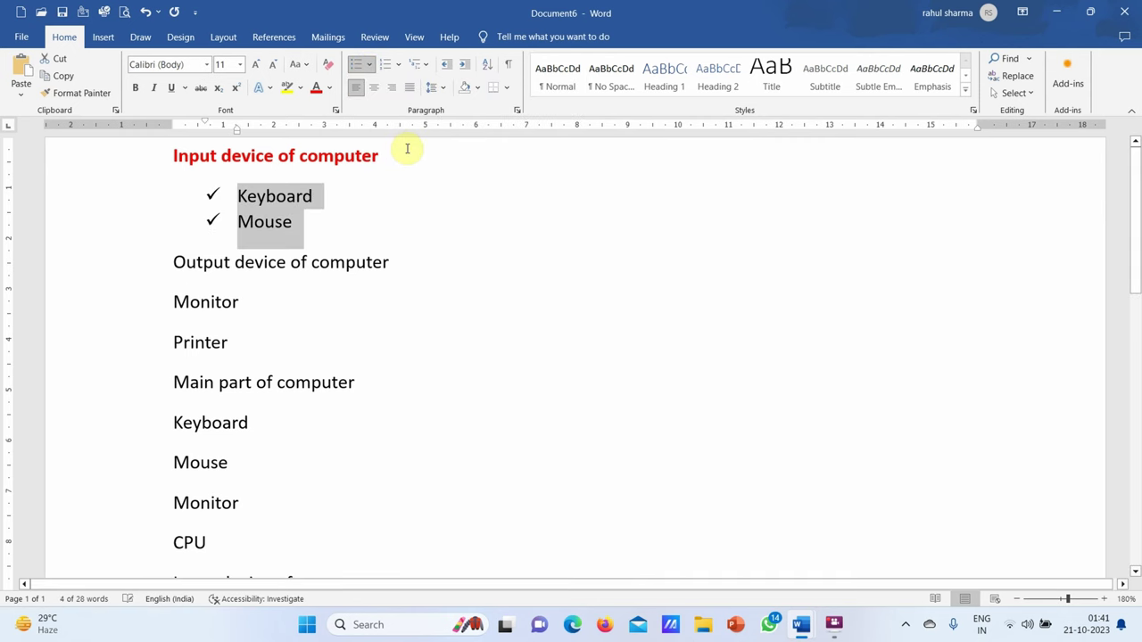
click(282, 228)
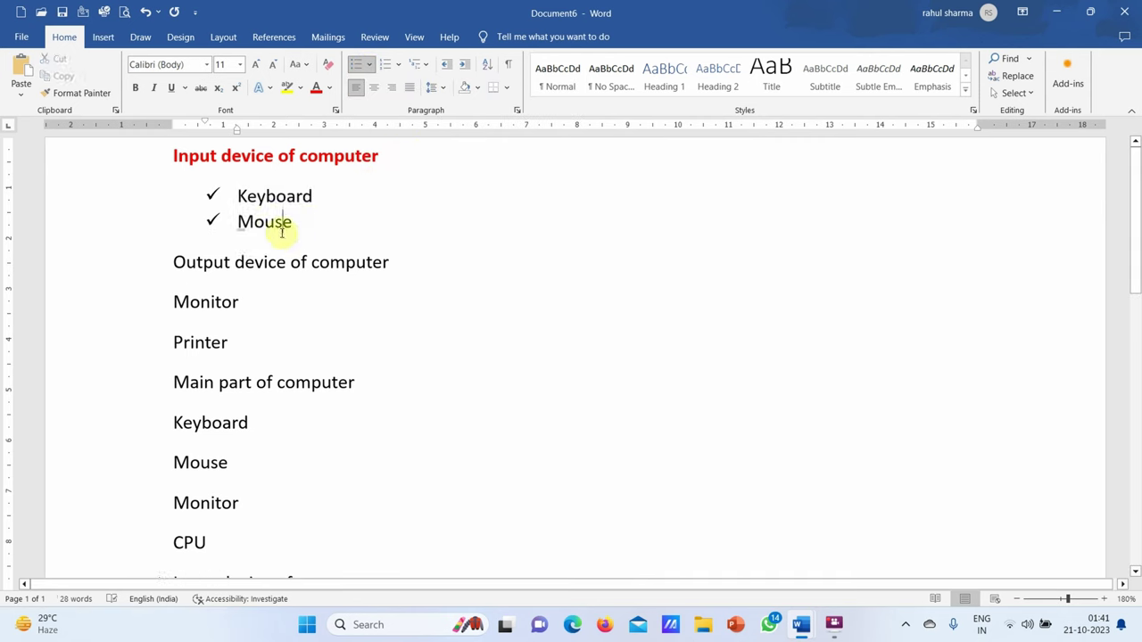
click(152, 163)
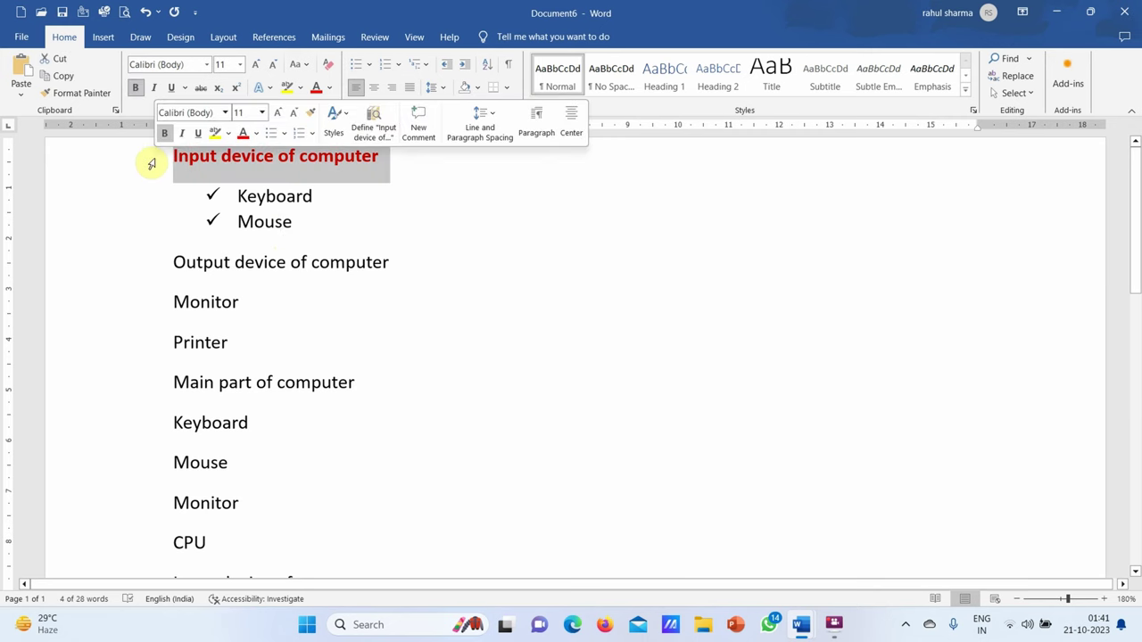
click(228, 168)
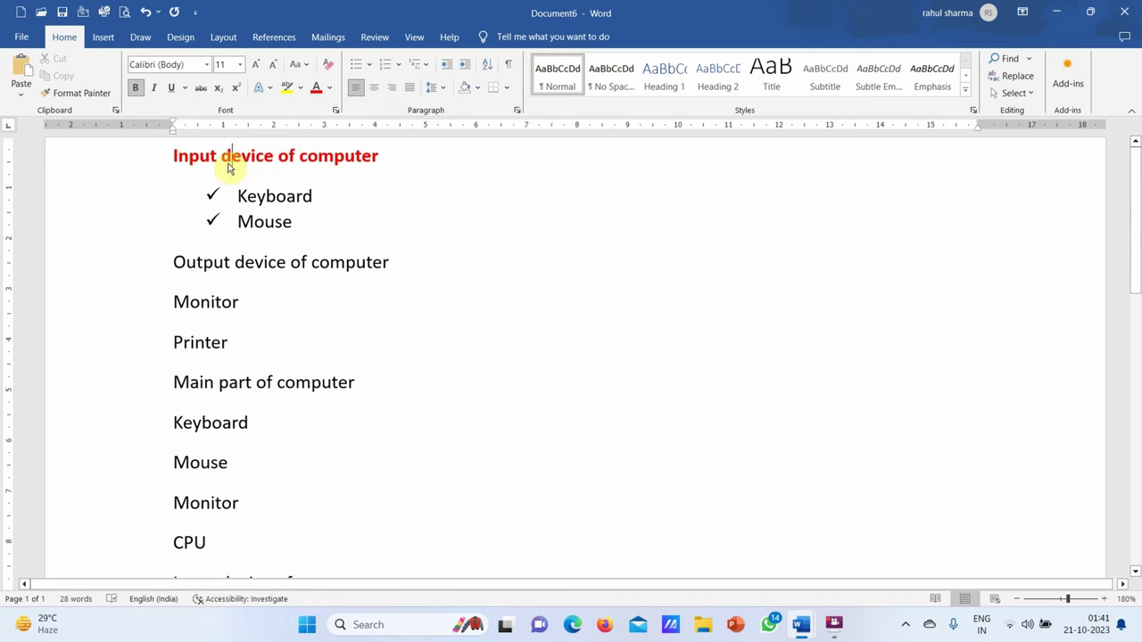
click(157, 268)
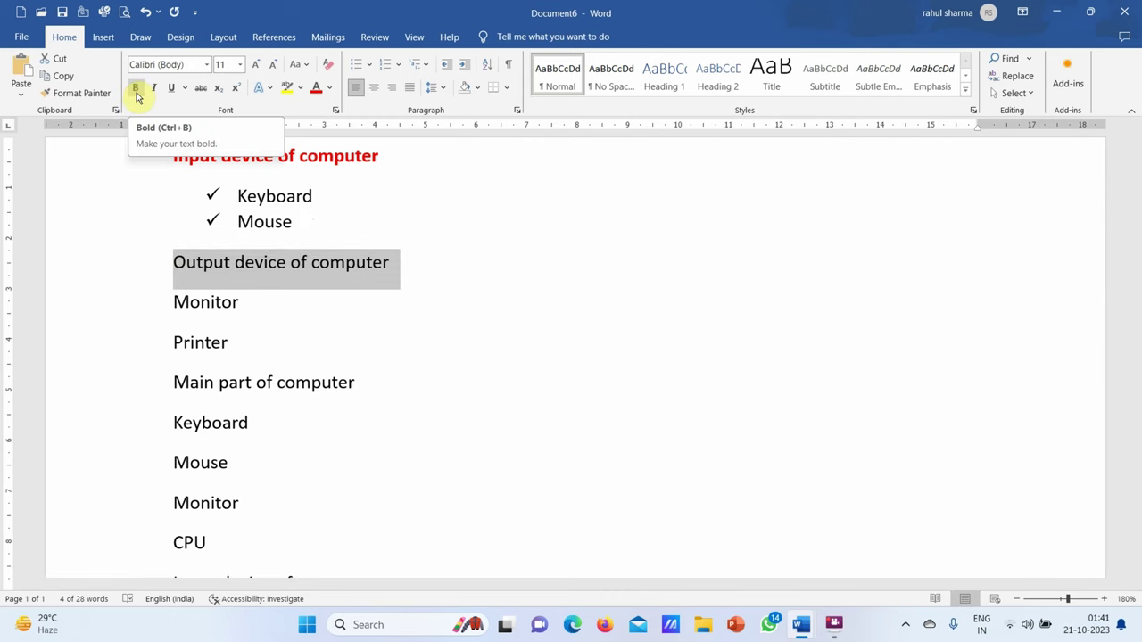
click(314, 199)
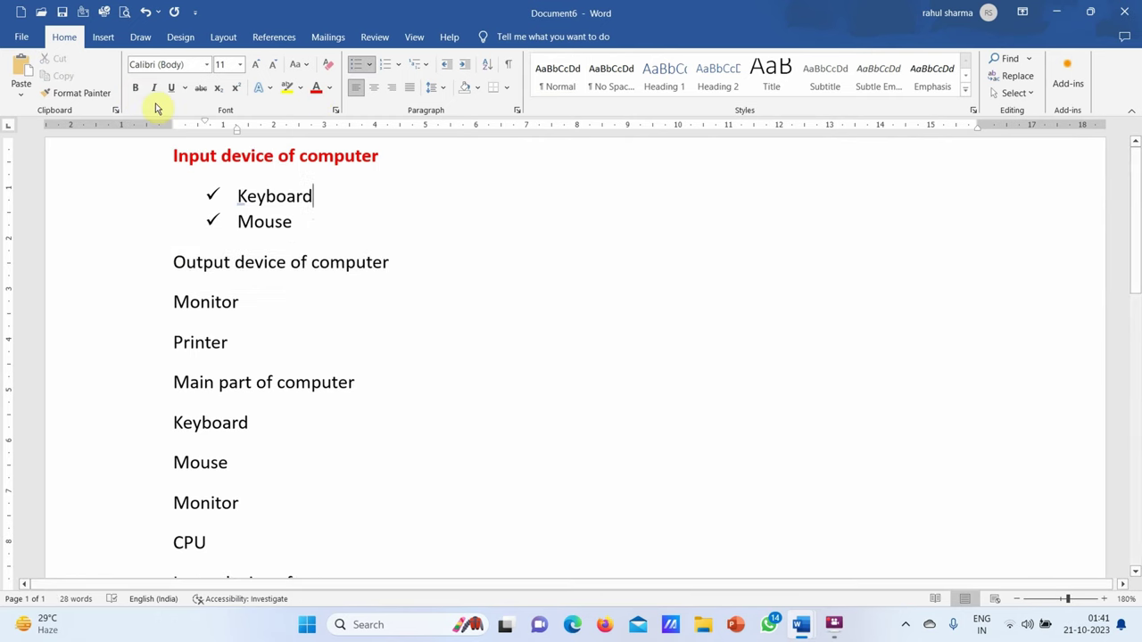
key(alt+Tab)
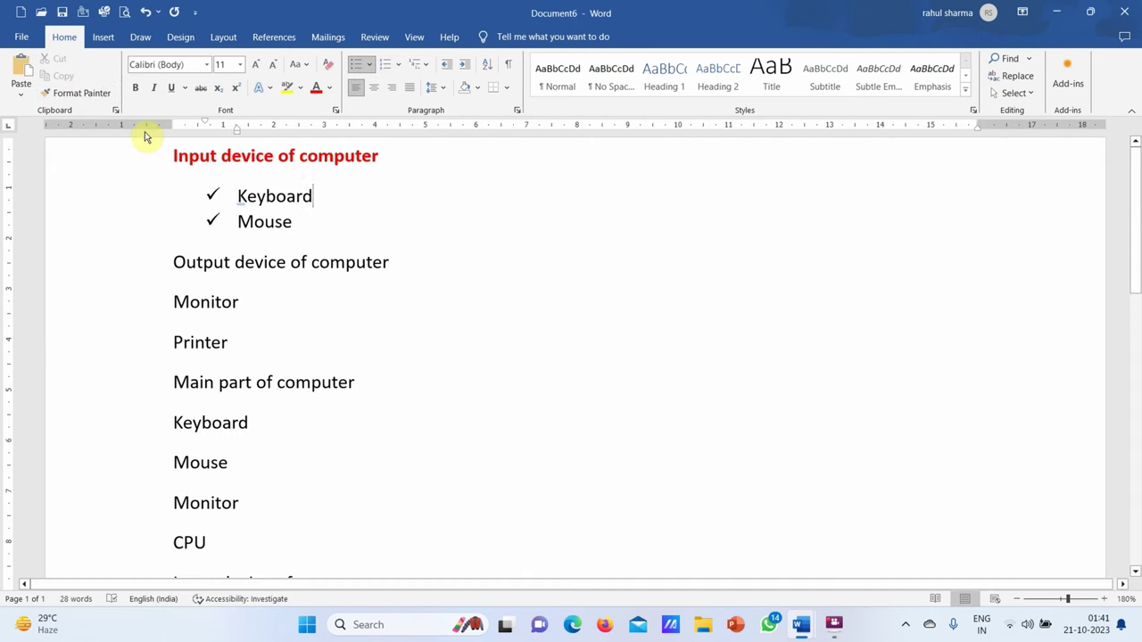
click(152, 162)
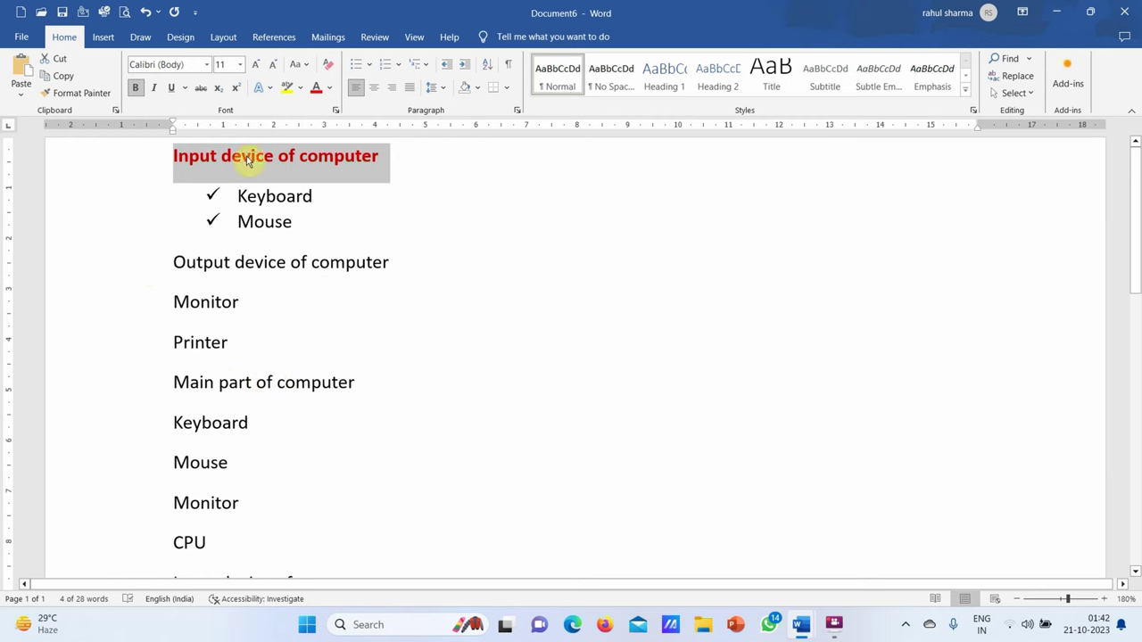
Format-paint the red bold style onto Output device and Main part of computer, then return to word day2
click(85, 94)
drag(169, 262, 404, 269)
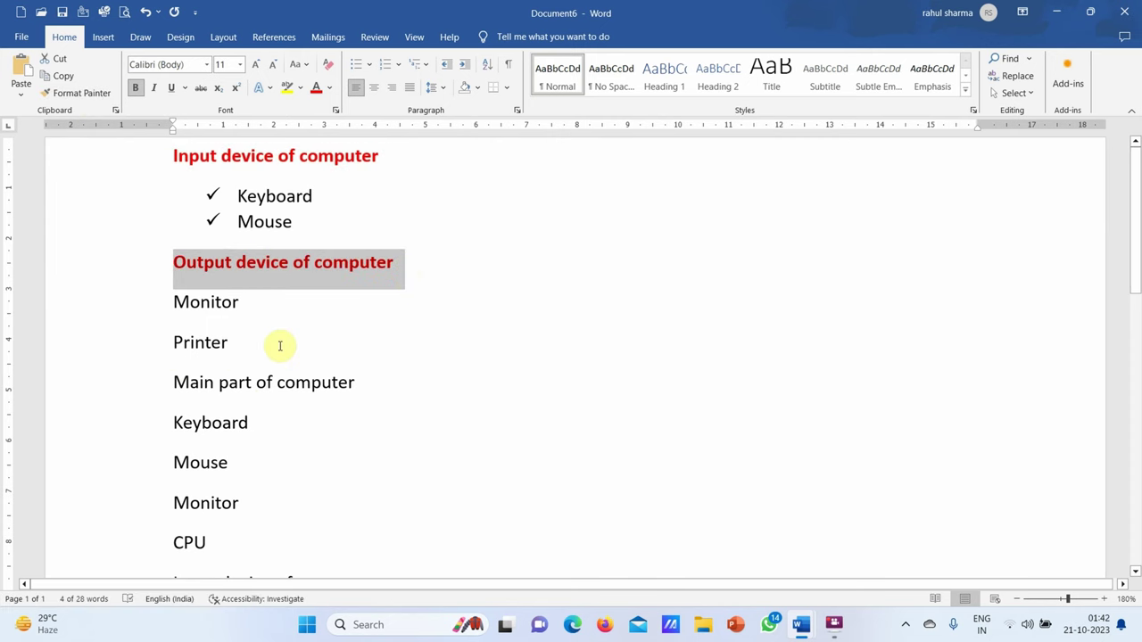
click(73, 94)
drag(167, 382, 358, 384)
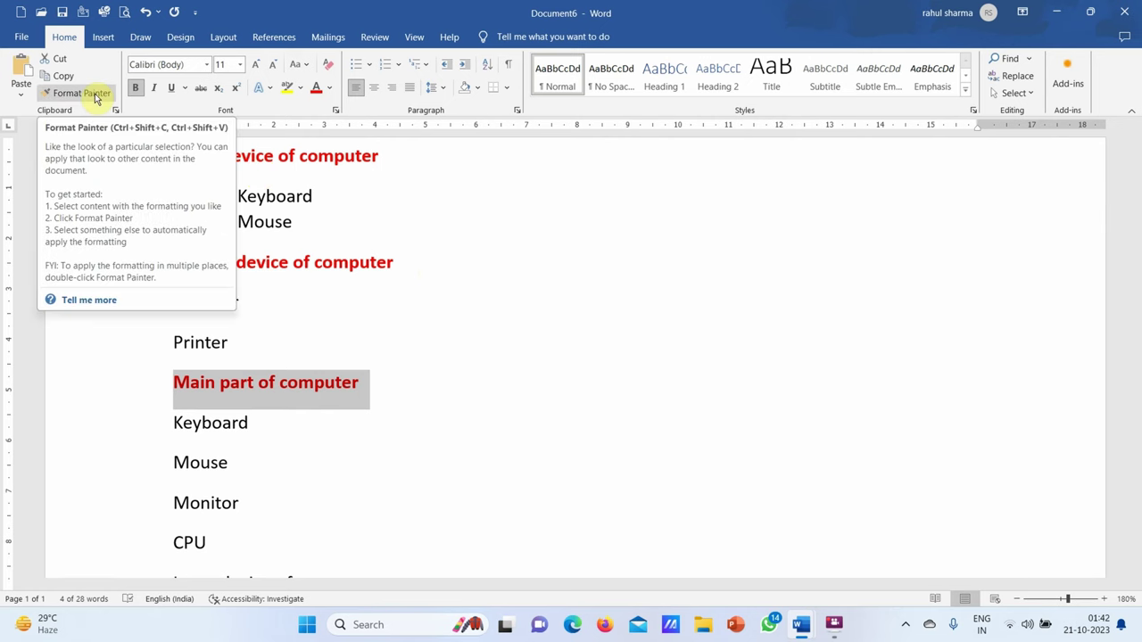
click(262, 290)
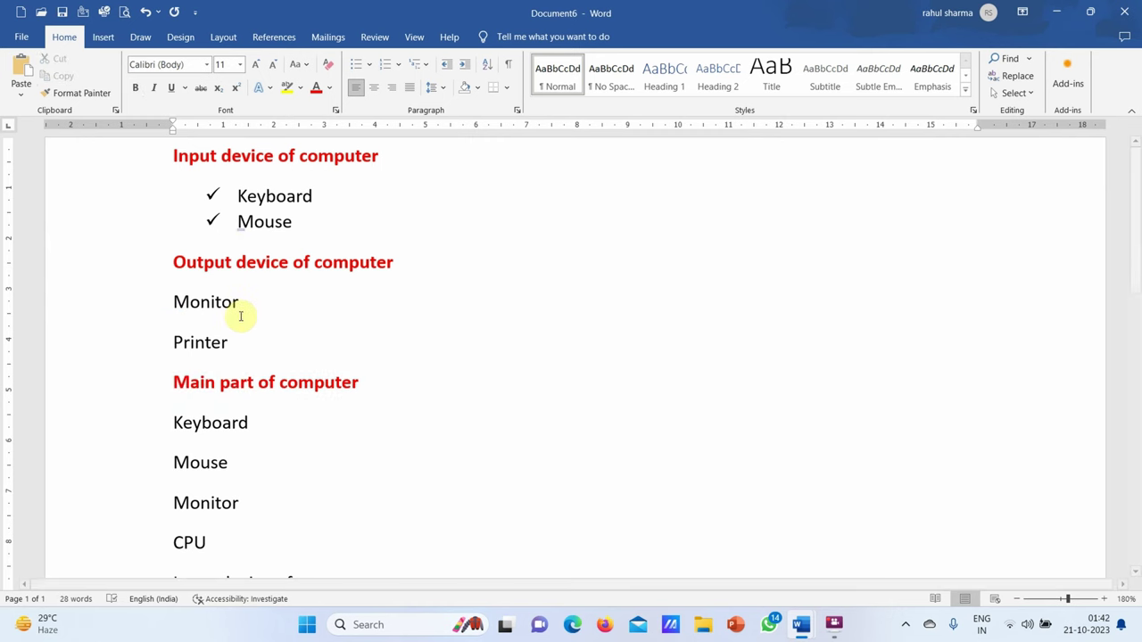
key(alt+Tab)
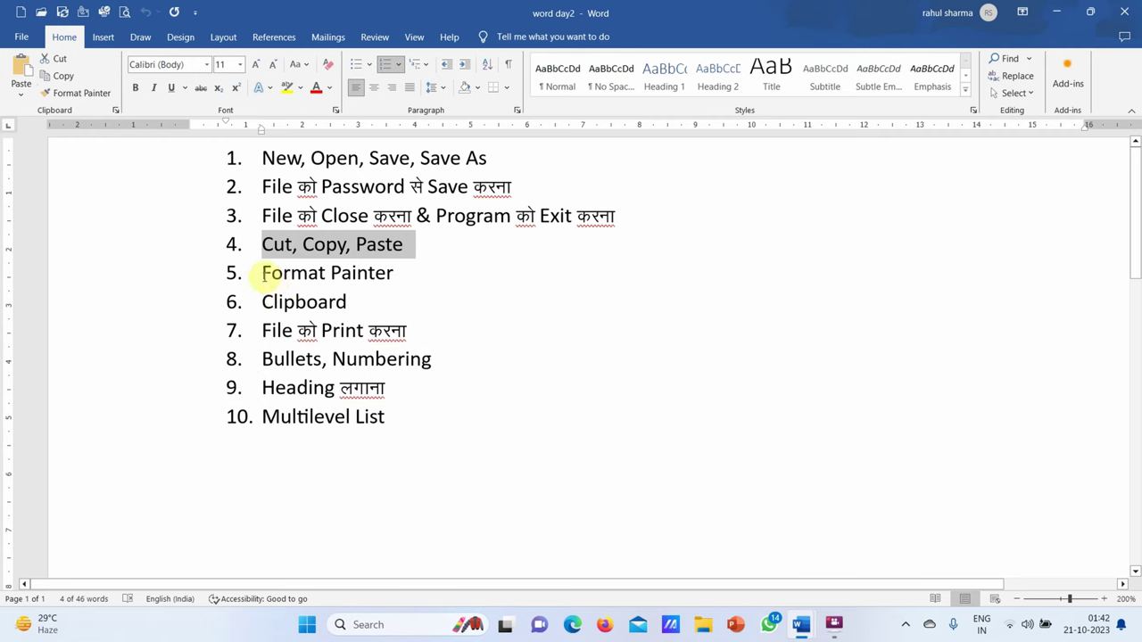
Make list item 1 (New, Open, Save, Save As) red, bold, underlined and 14 pt
drag(263, 277, 441, 268)
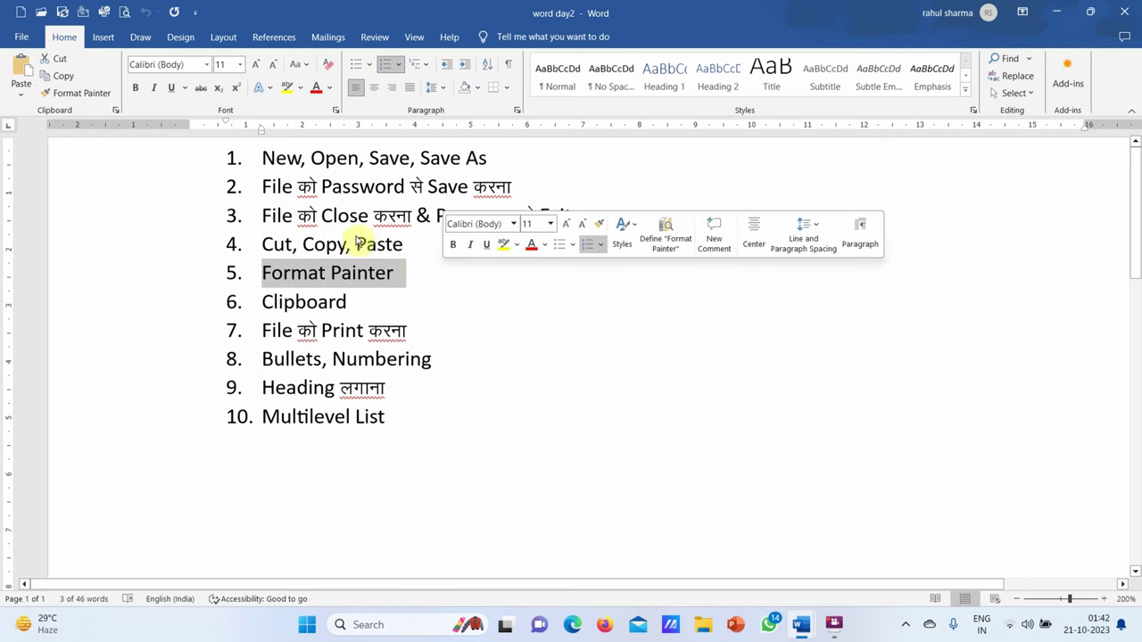
click(169, 164)
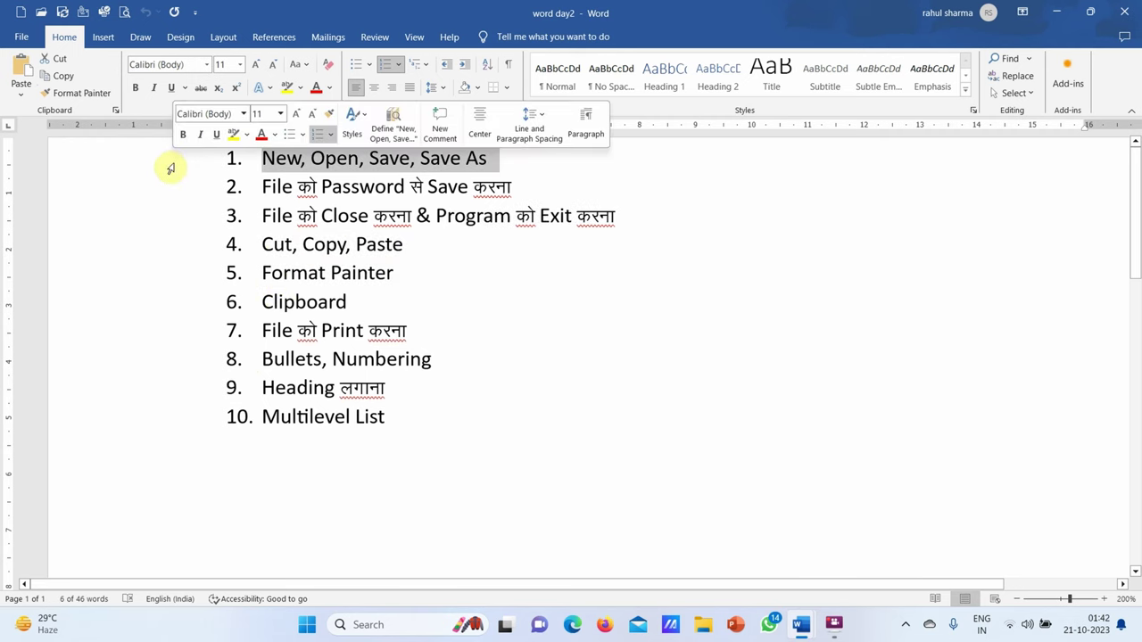
click(137, 89)
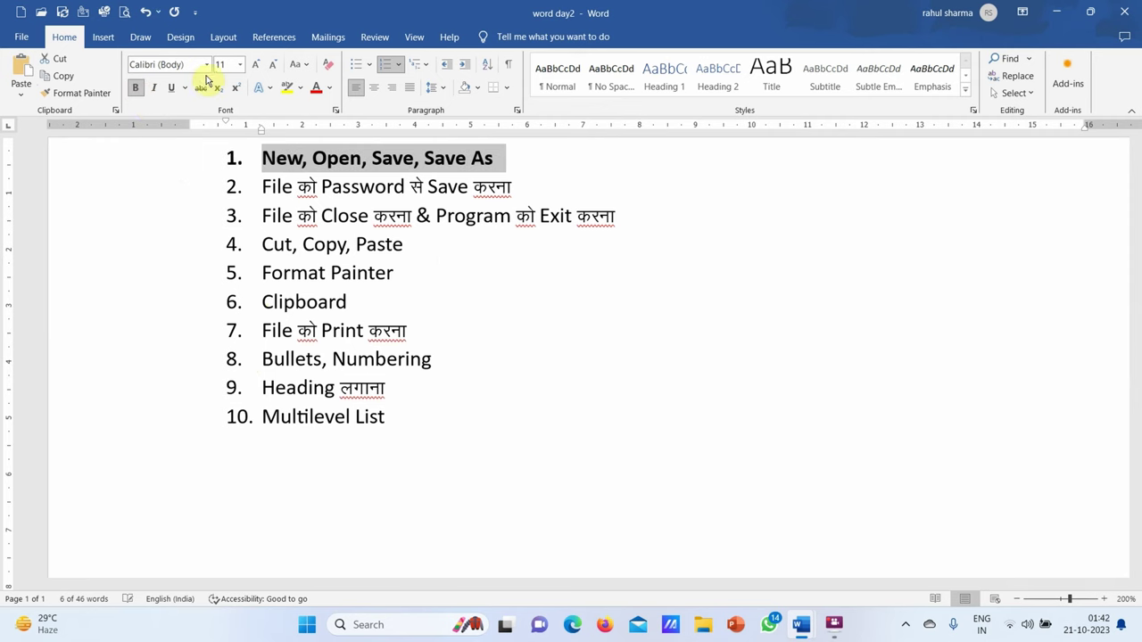
click(171, 88)
click(316, 89)
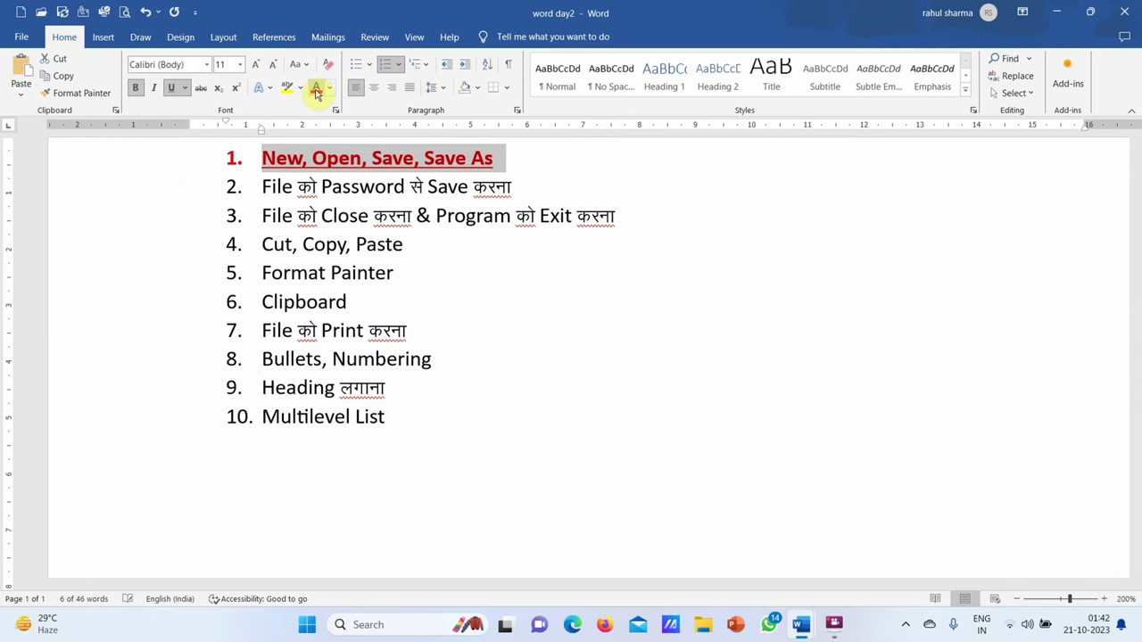
click(255, 65)
click(255, 66)
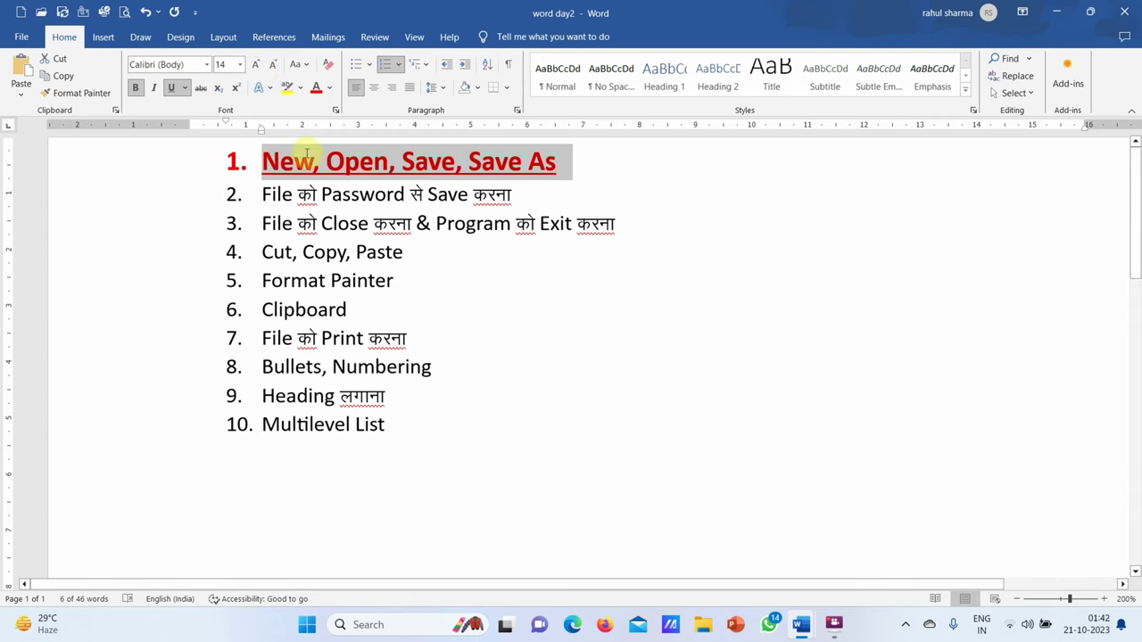
Copy item 1's formatting onto item 5, Format Painter, using the Format Painter
click(90, 97)
drag(256, 280, 406, 280)
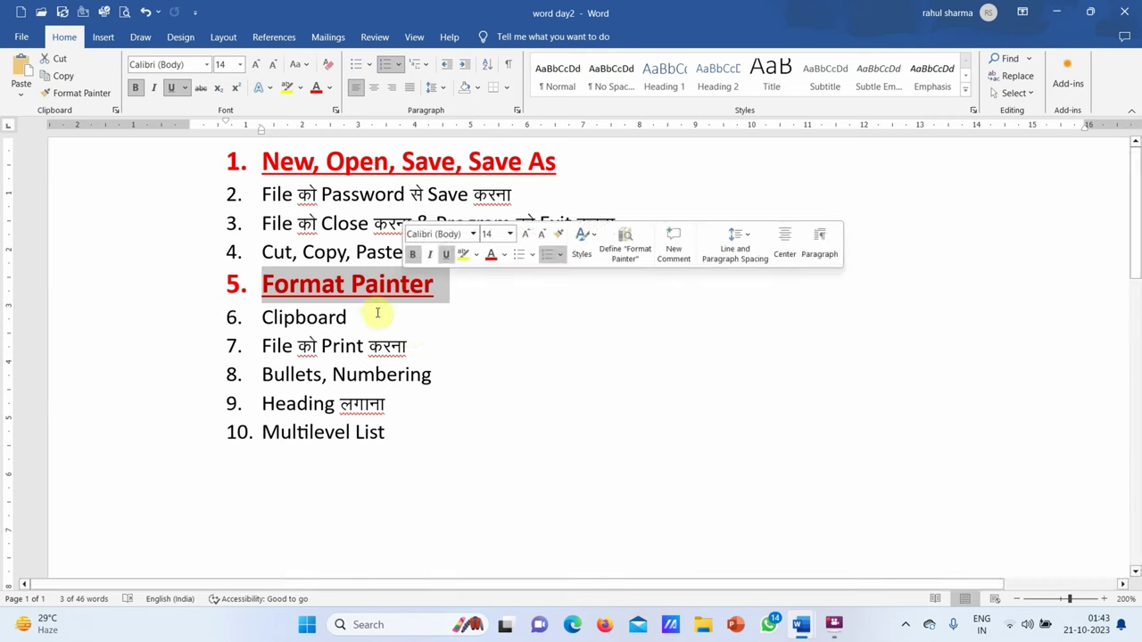
click(371, 315)
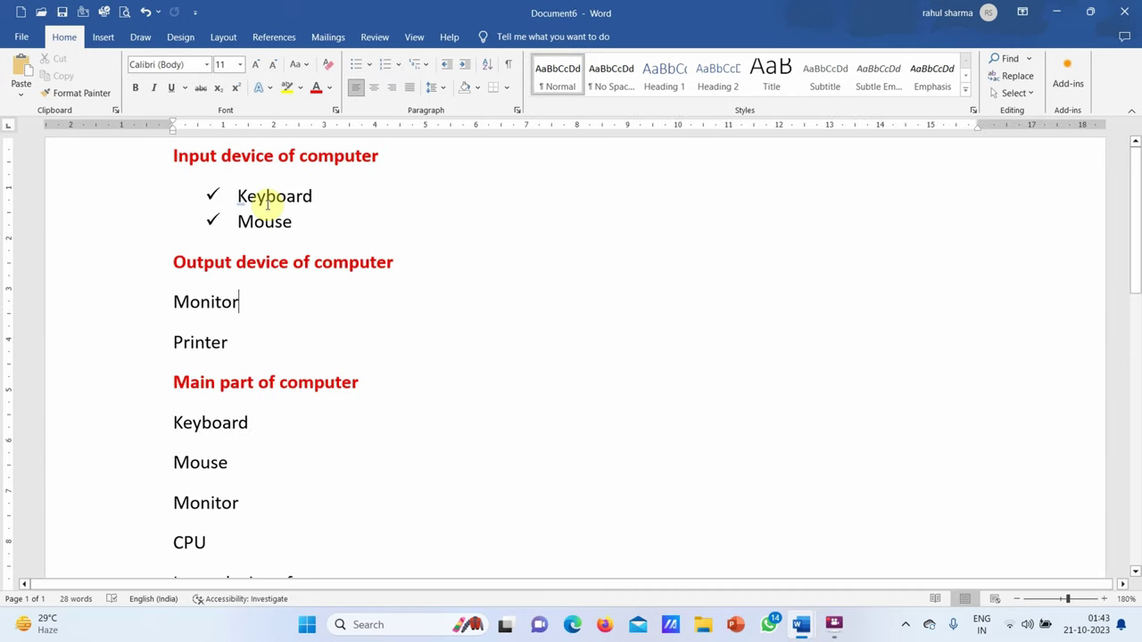
Number the Monitor and Printer lines with the i., ii., iii. format
drag(140, 306, 138, 340)
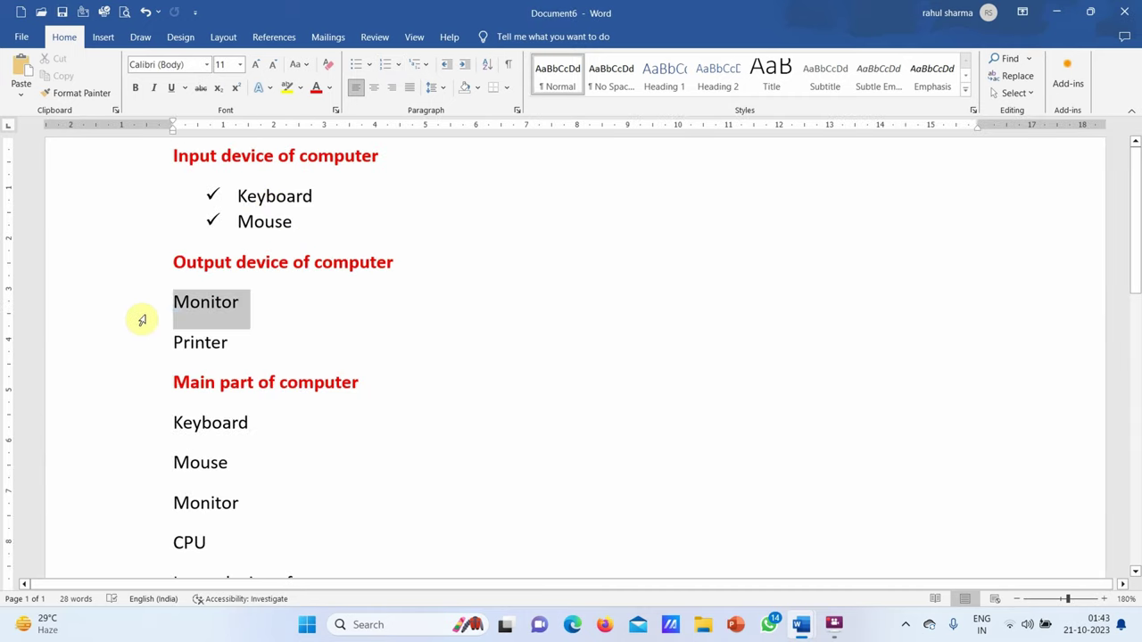
click(397, 66)
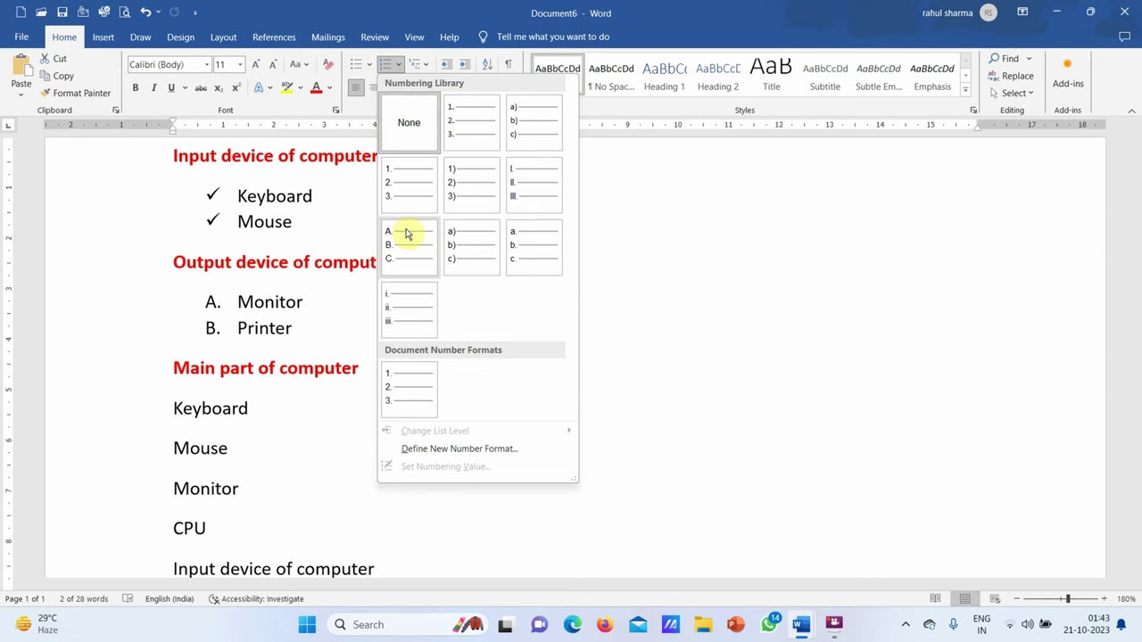
click(406, 309)
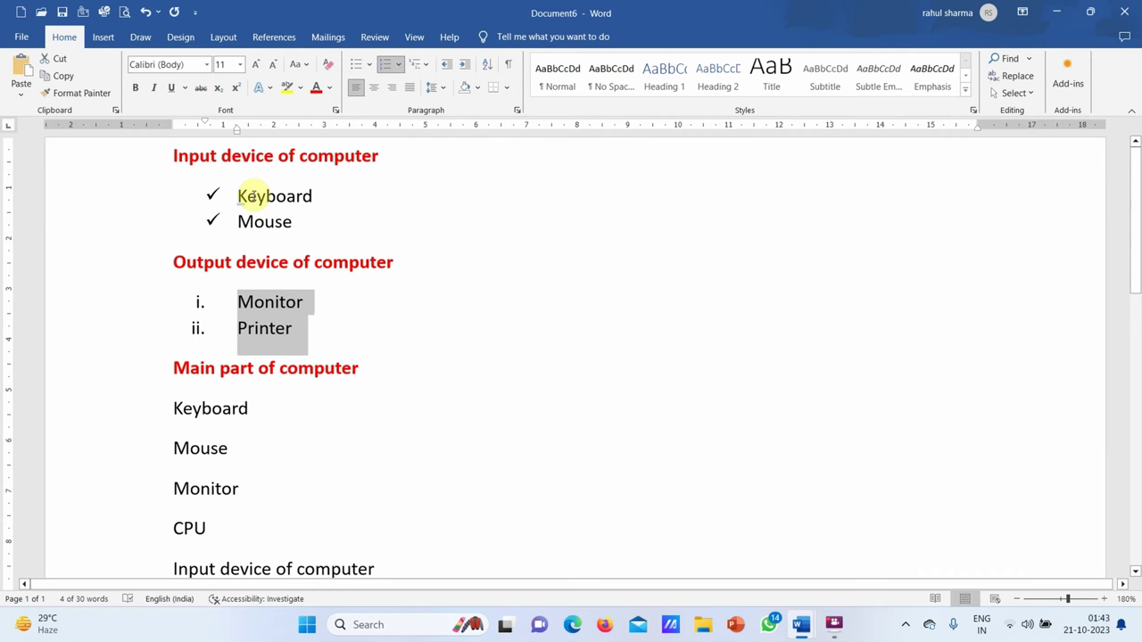
Highlight the Bullets, Numbering item in word day2, then return to Document6
key(alt+Tab)
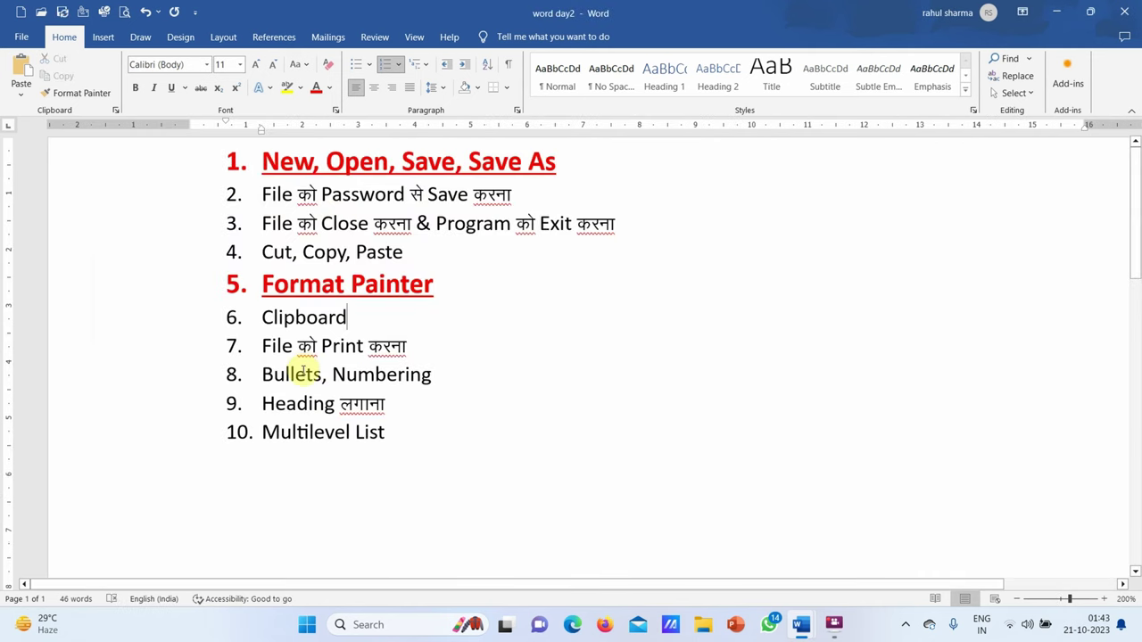
drag(262, 375, 409, 378)
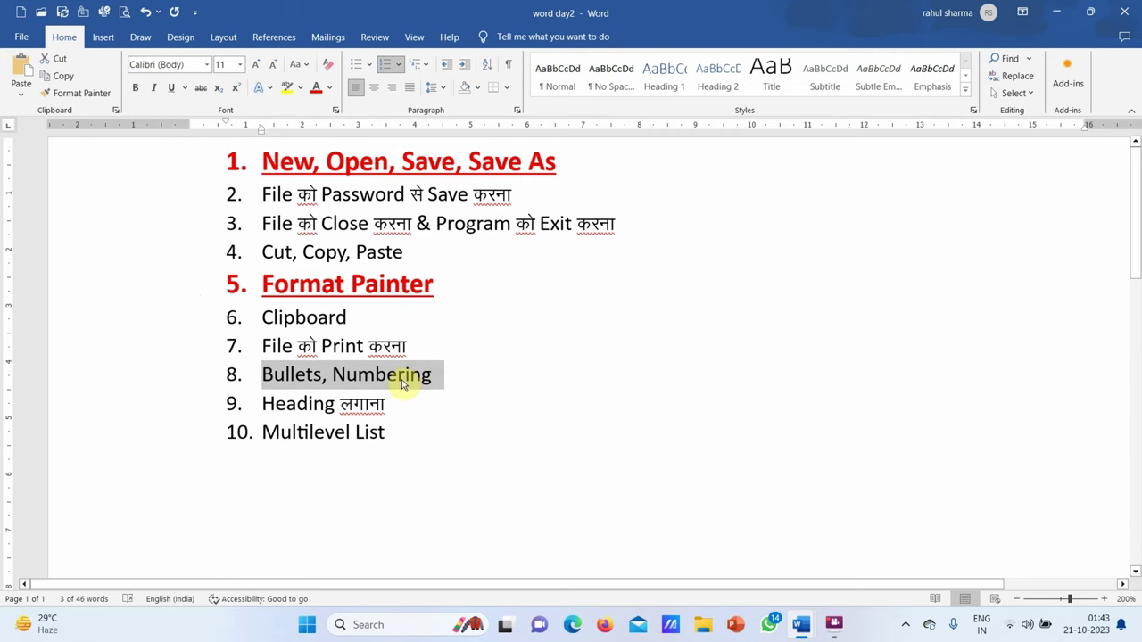
key(alt+Tab)
click(384, 359)
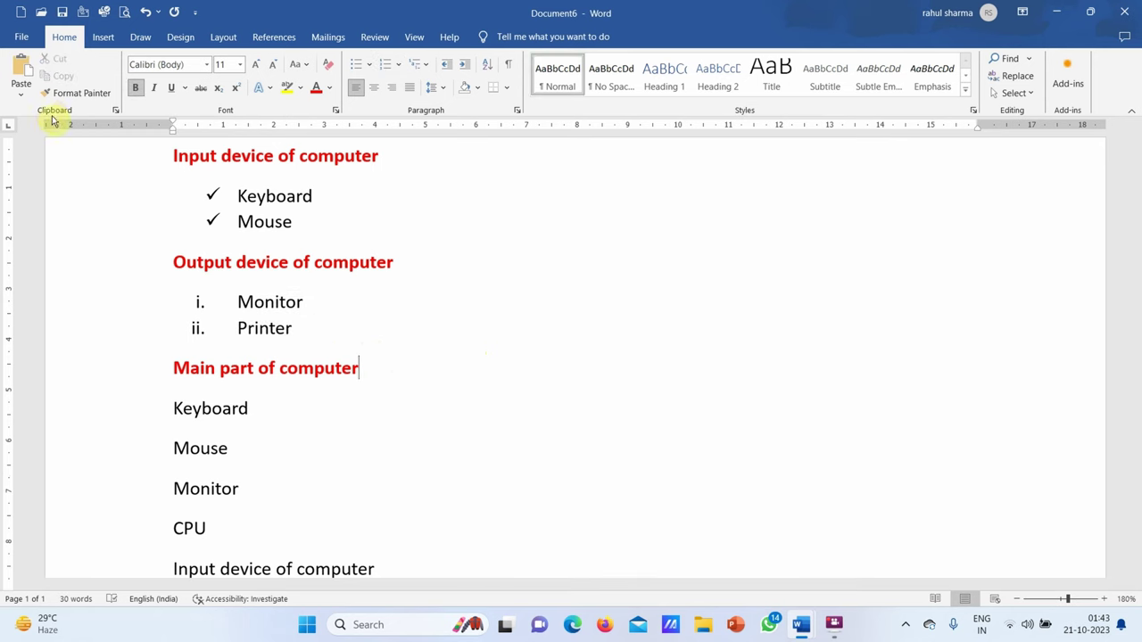
Clear the Office Clipboard and copy Keyboard from the check-mark list
click(115, 111)
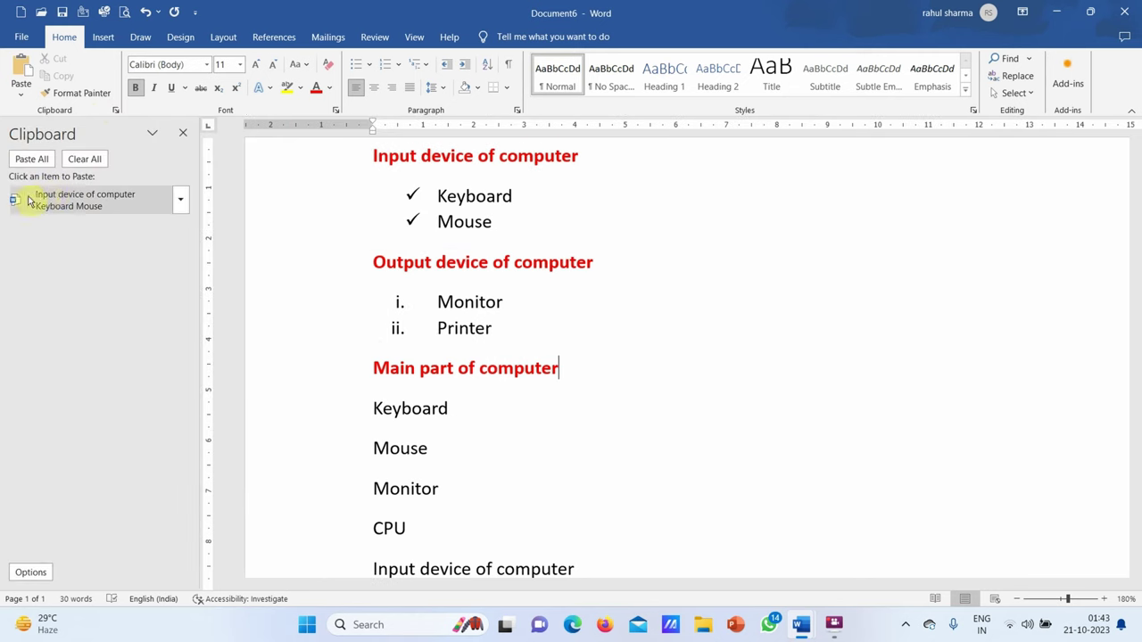
click(85, 160)
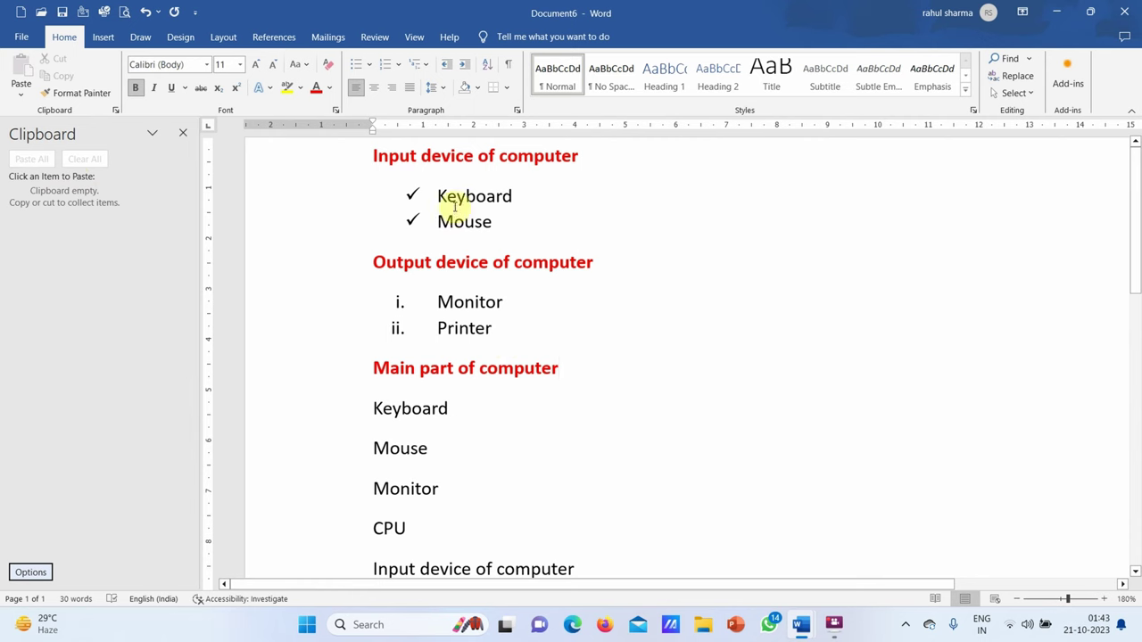
drag(436, 197, 534, 205)
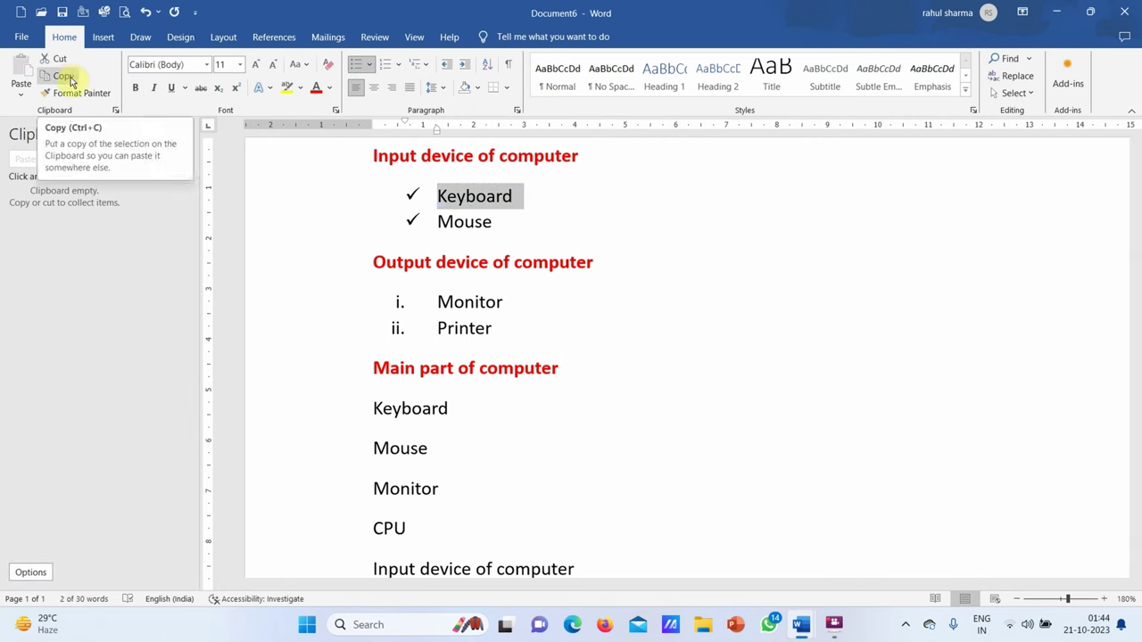
click(70, 80)
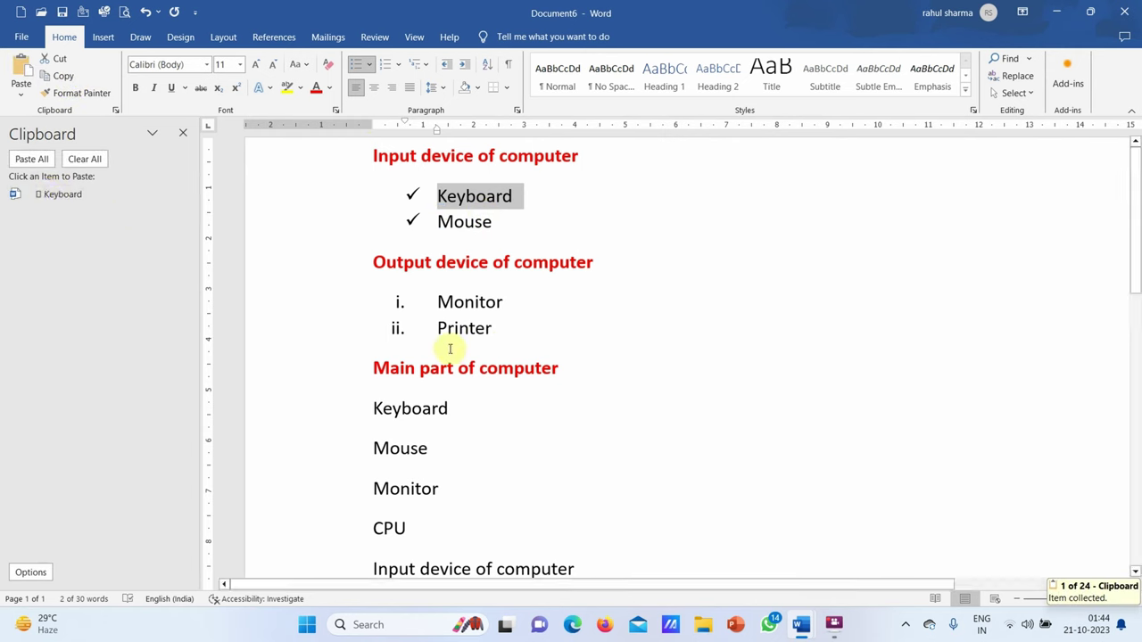
Copy the Keyboard line under Main part of computer, then the Input device of computer line
scroll(455, 363, down, 1)
scroll(453, 362, up, 1)
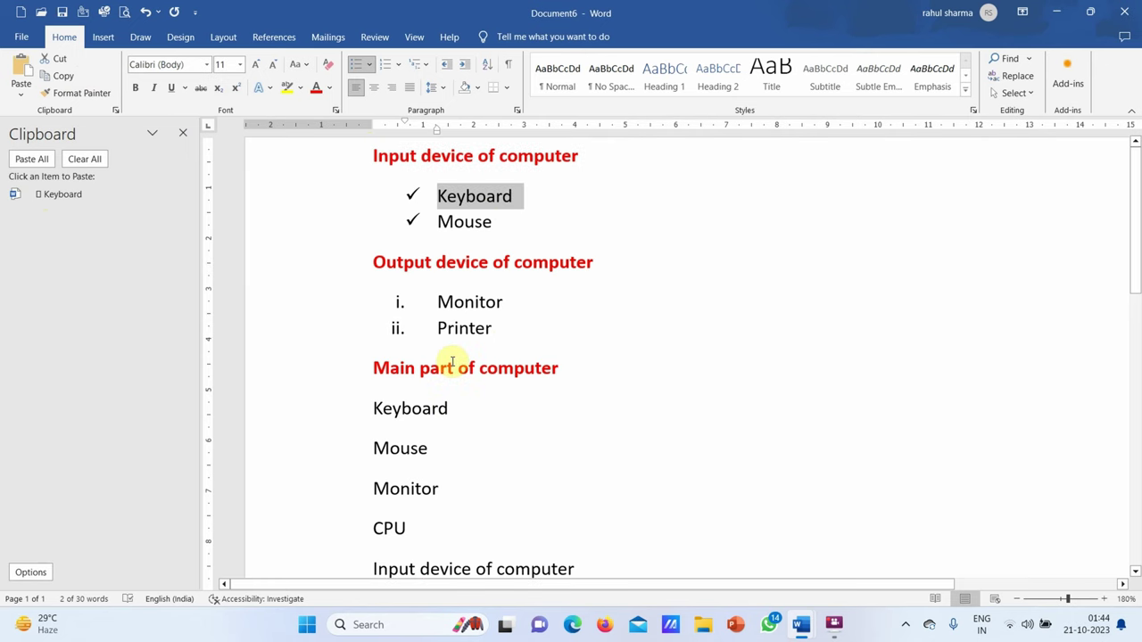
click(357, 415)
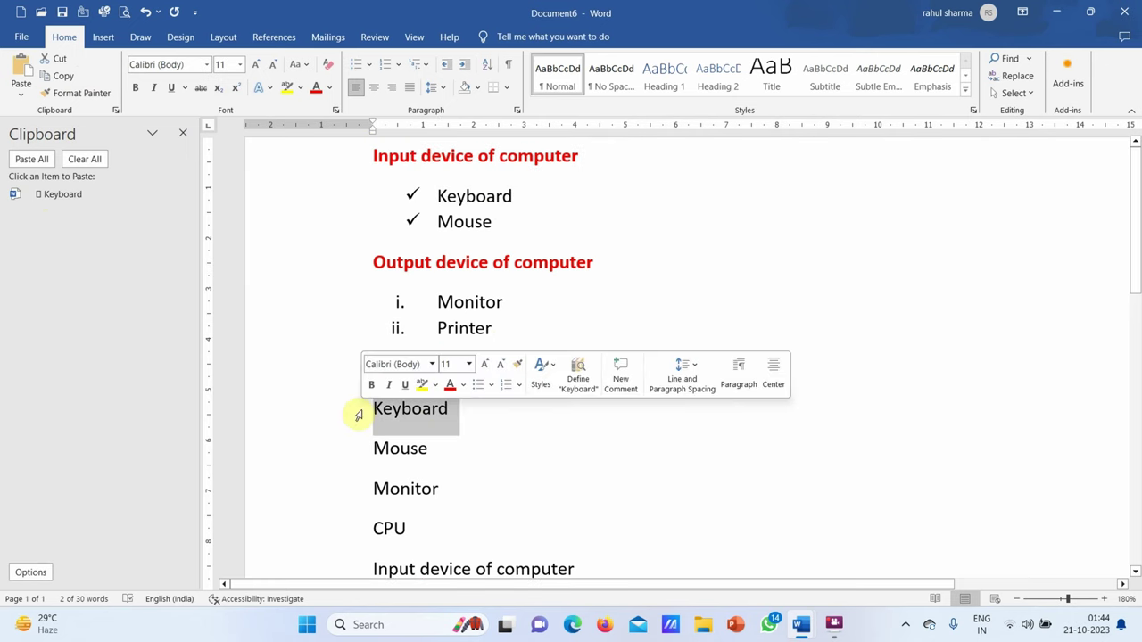
click(65, 77)
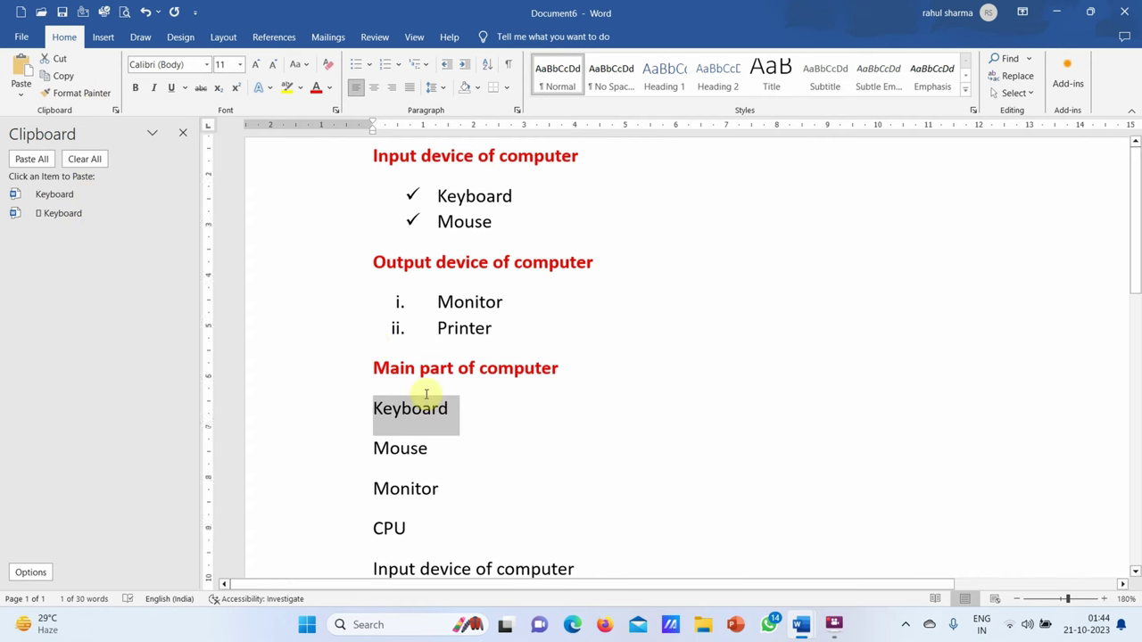
scroll(423, 393, down, 3)
click(352, 388)
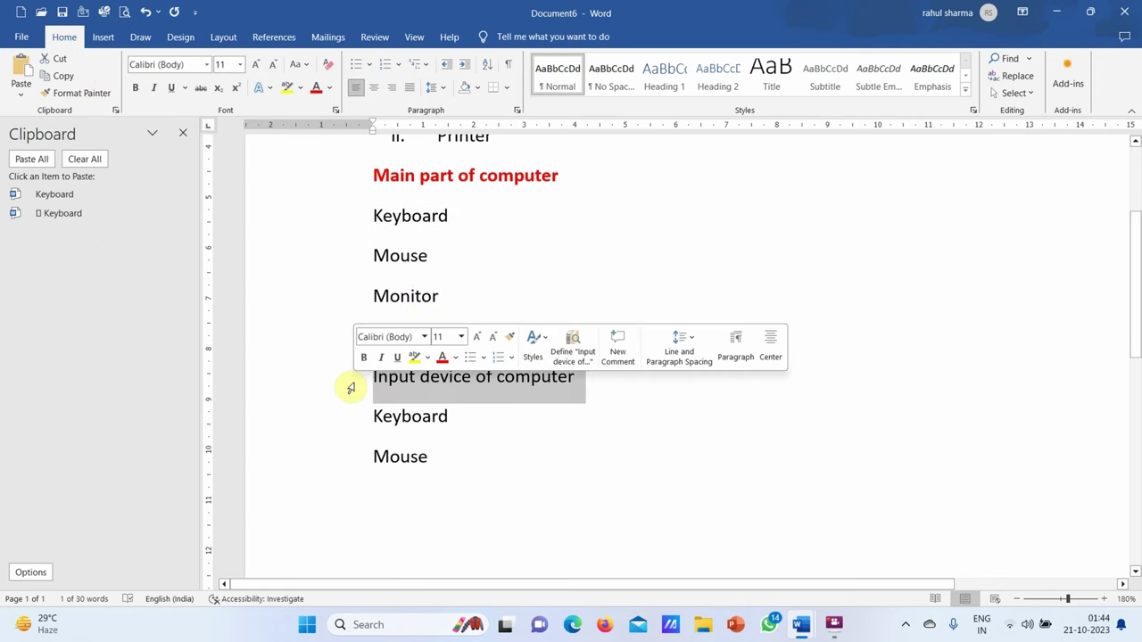
click(63, 76)
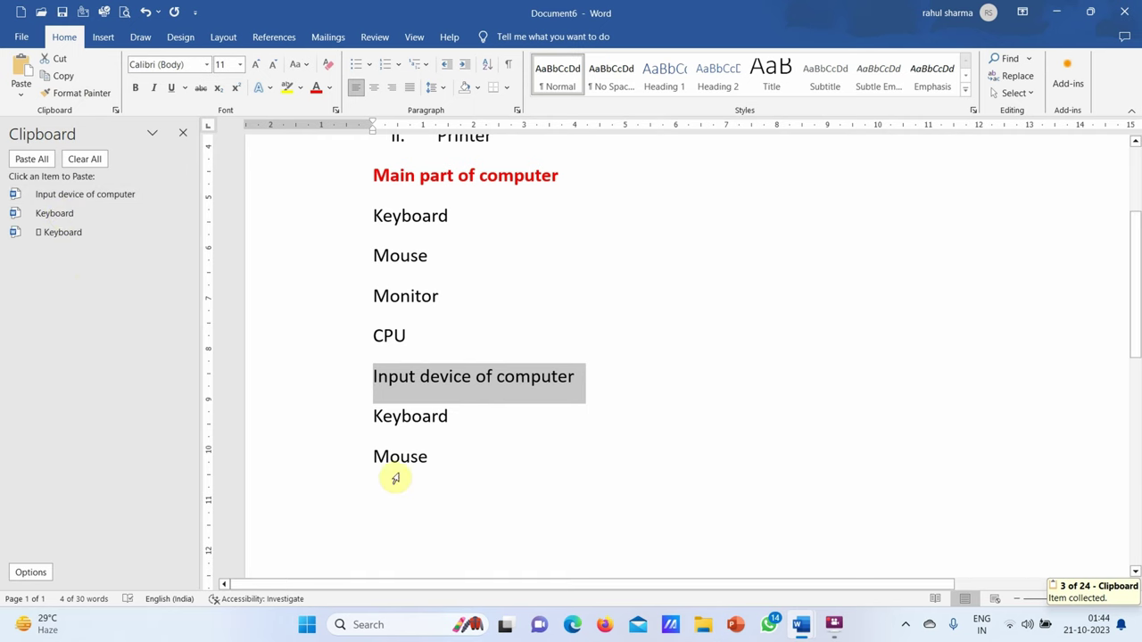
click(488, 507)
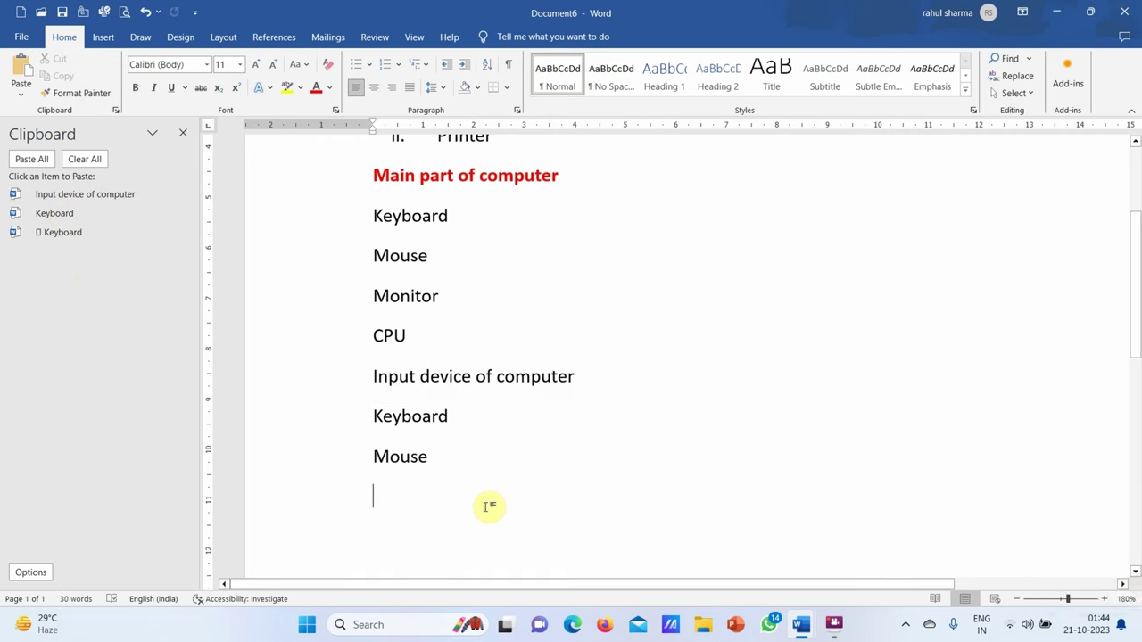
Add a last line 'My Keyboard', paste Input device of computer after the first Mouse, and cut Monitor
text(My)
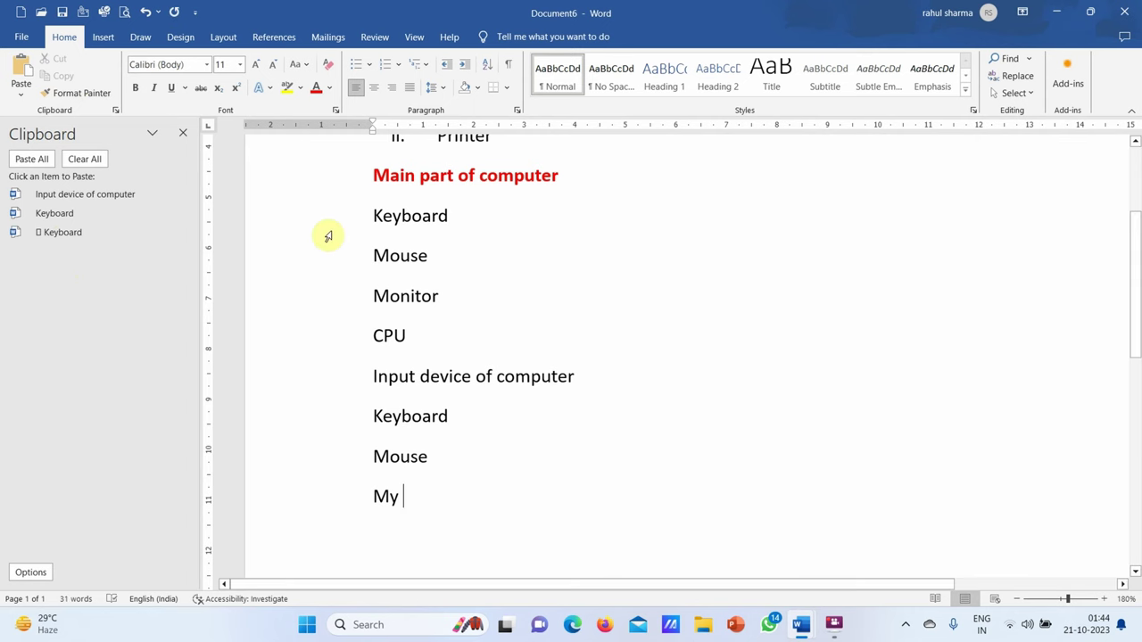
mouse_move(54, 213)
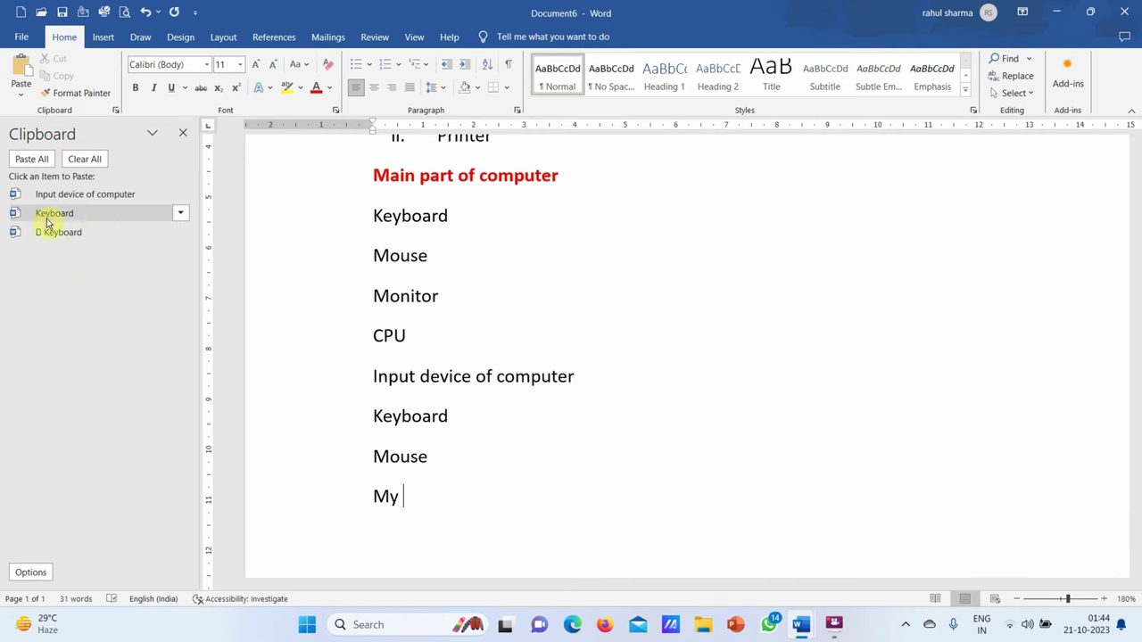
click(49, 219)
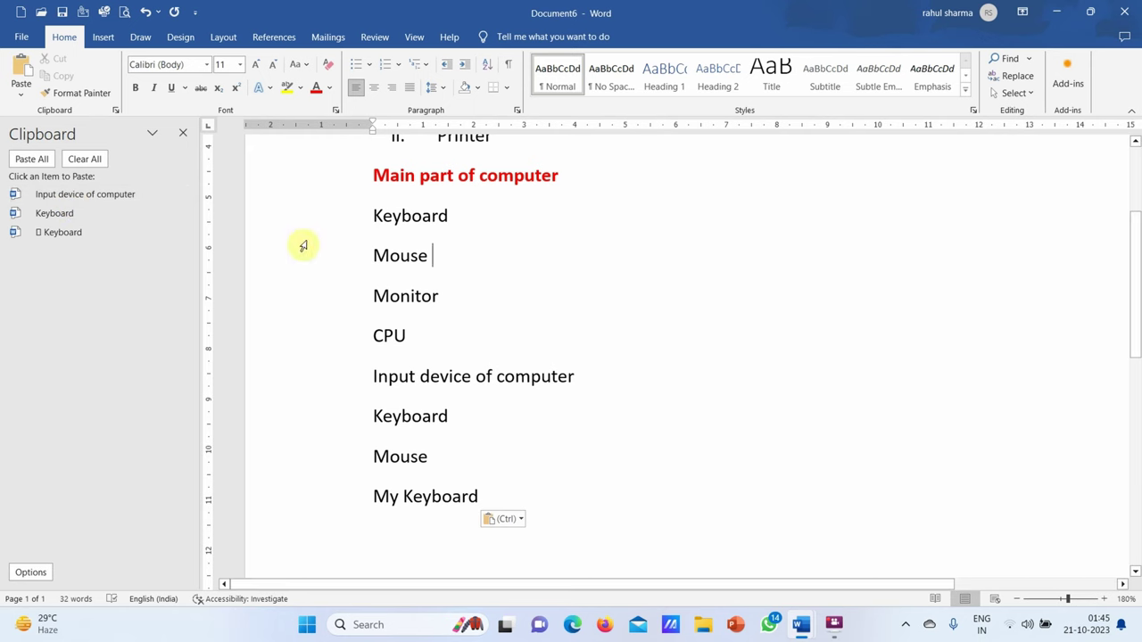
click(437, 256)
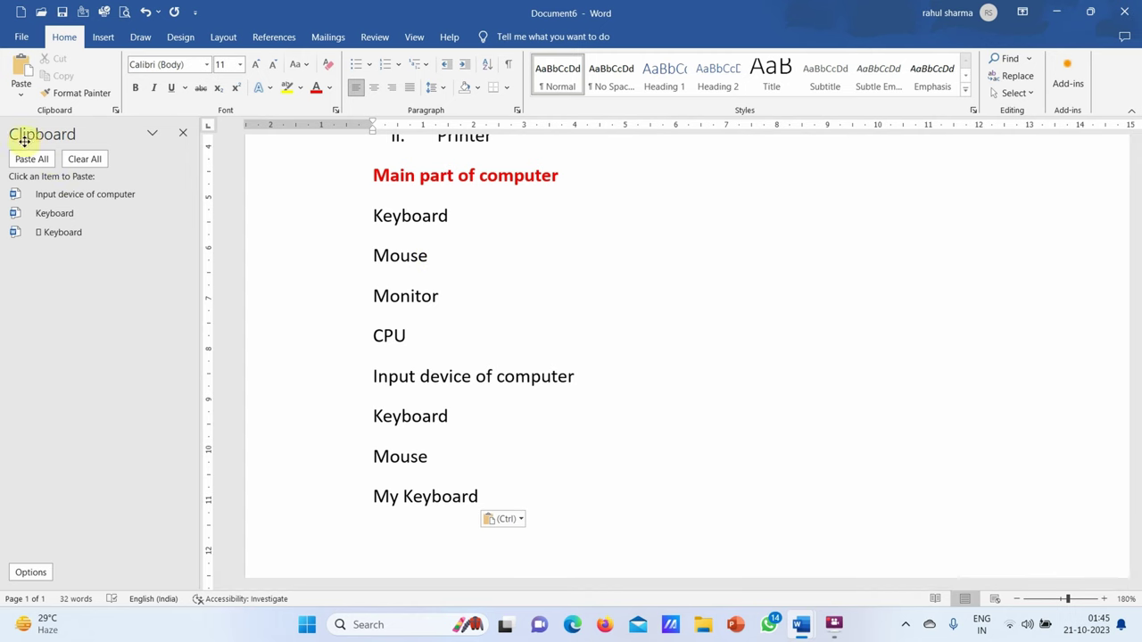
click(77, 195)
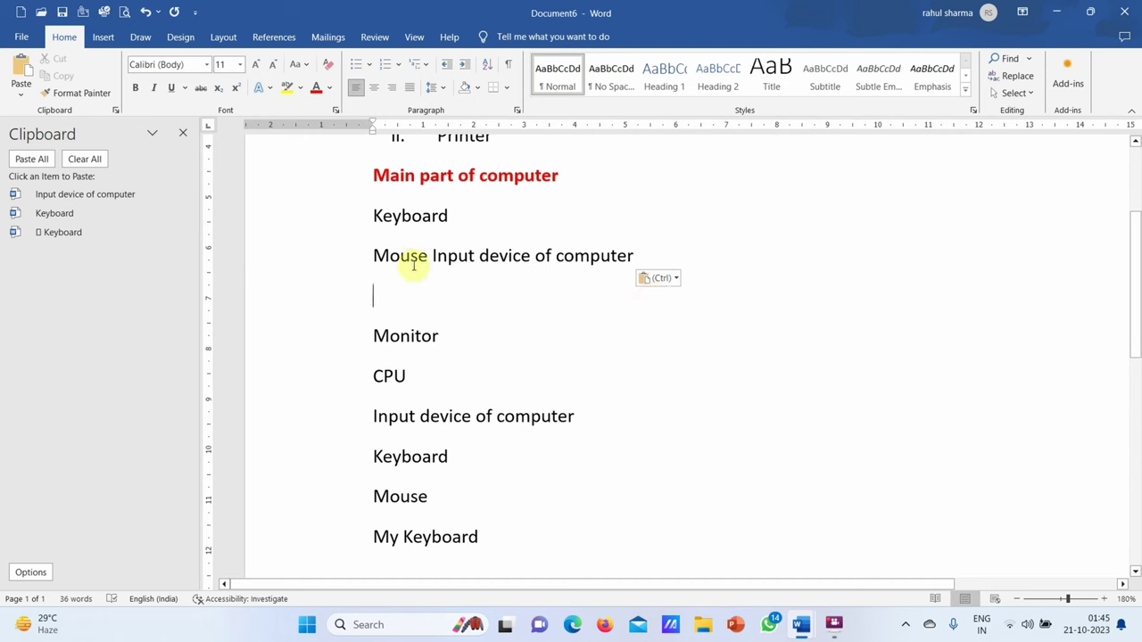
click(348, 342)
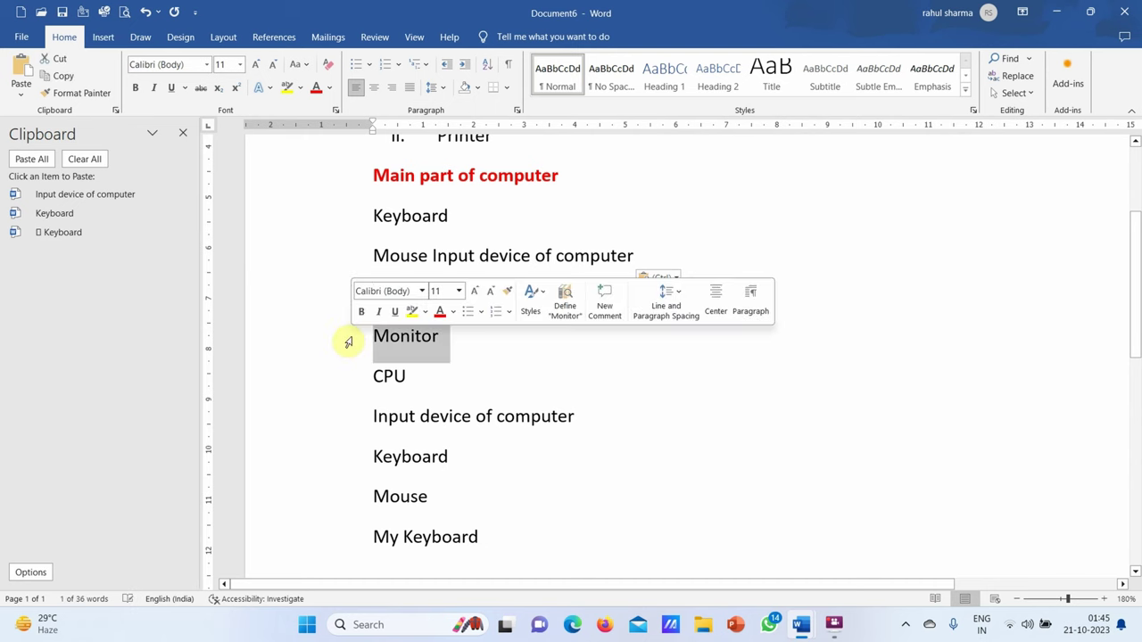
click(60, 60)
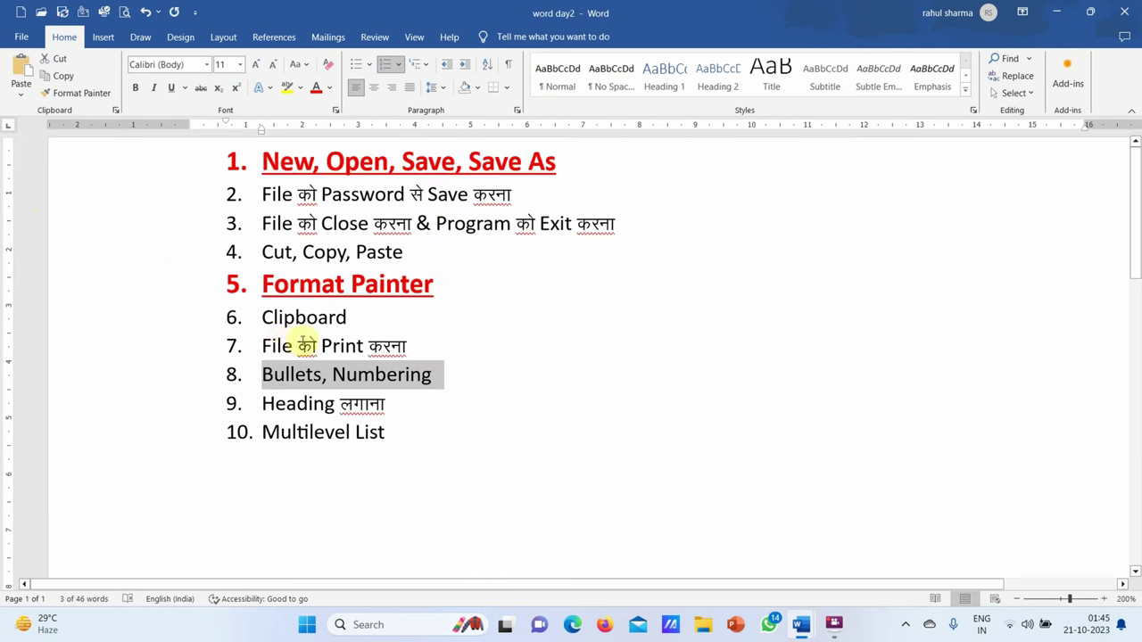
Highlight the Clipboard topic and the line 7 printing topic in word day2's list
drag(262, 317, 359, 319)
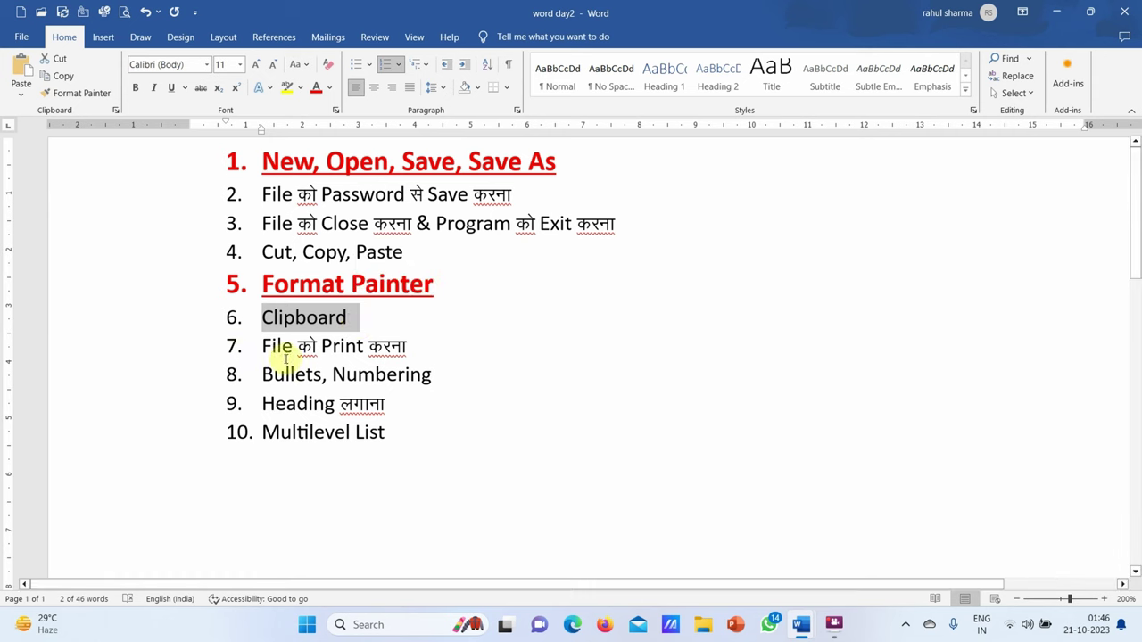
drag(262, 349, 446, 342)
click(448, 375)
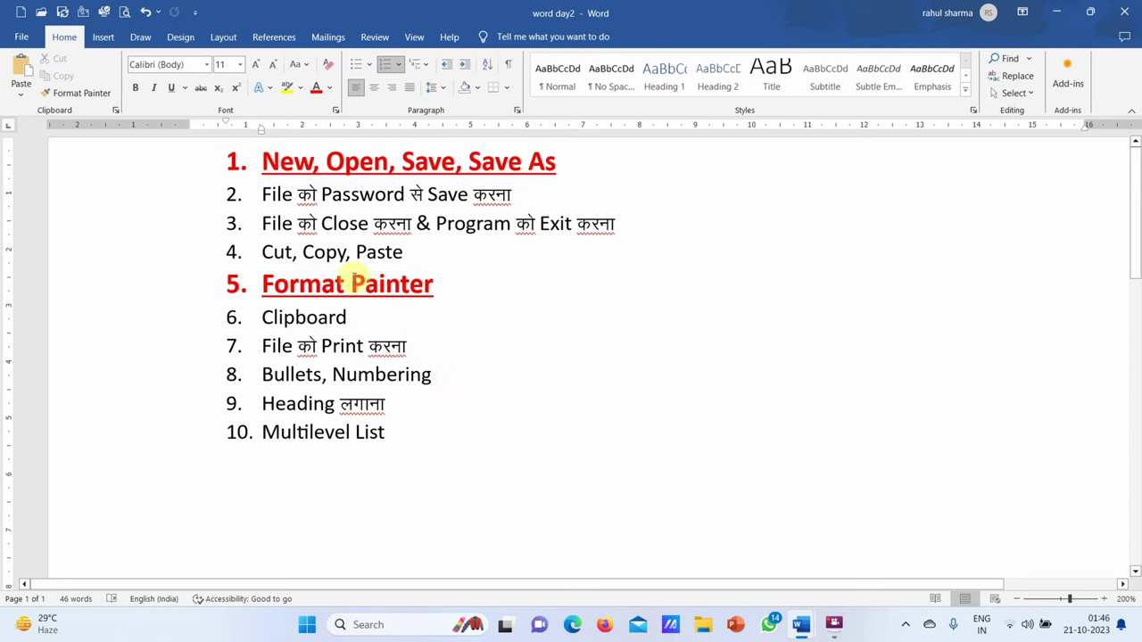
Open the Print page and keep EPSON L380 Series as the printer
click(22, 36)
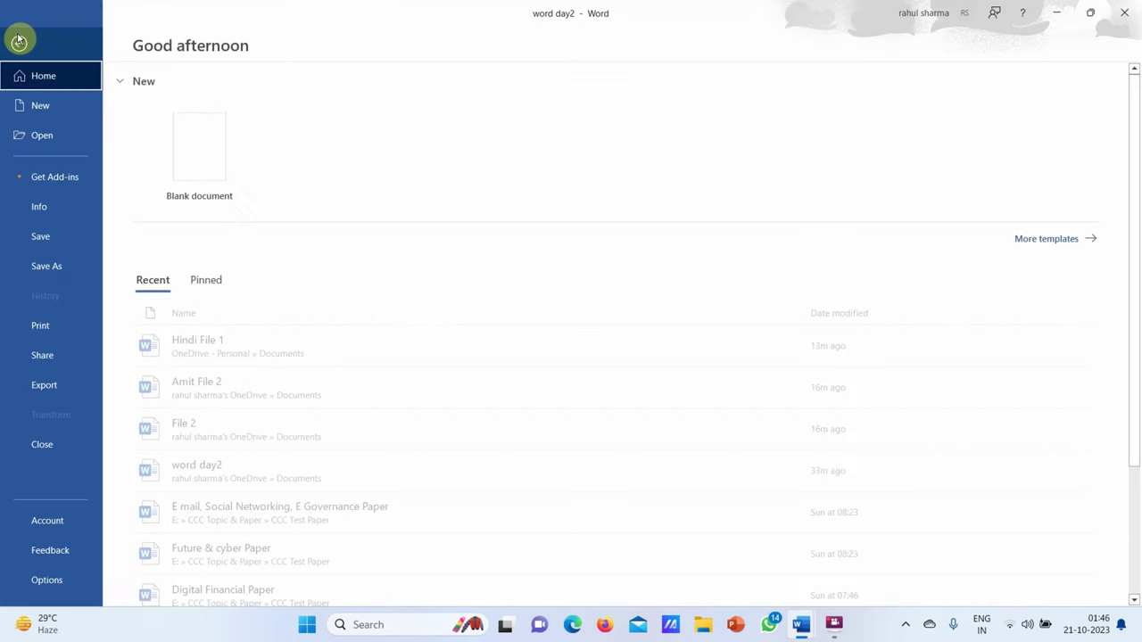
click(51, 332)
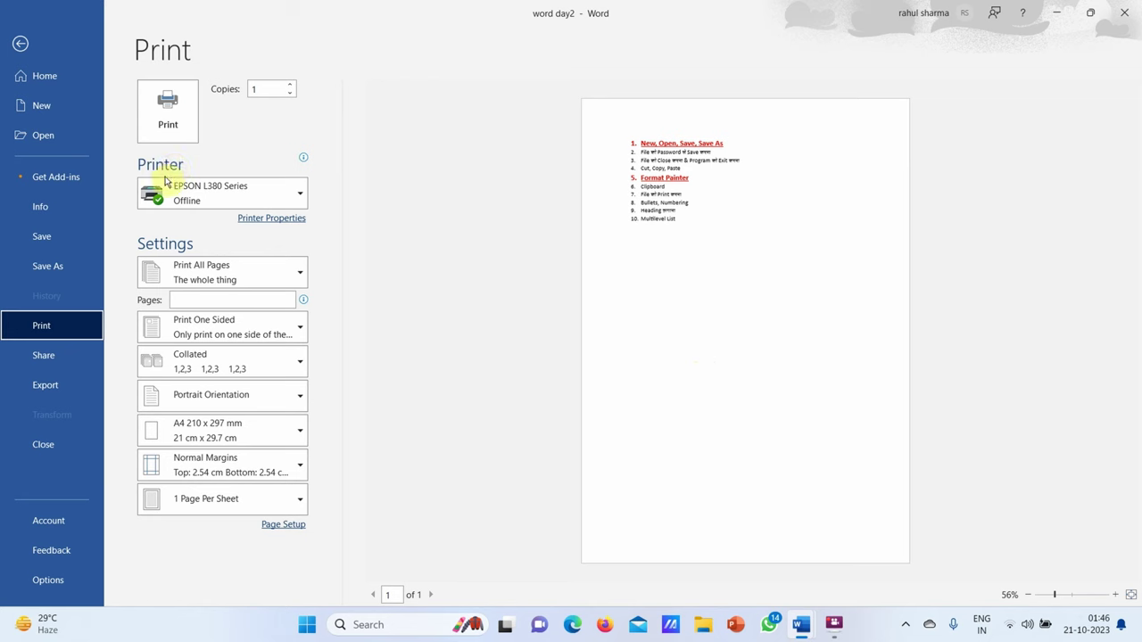
click(299, 198)
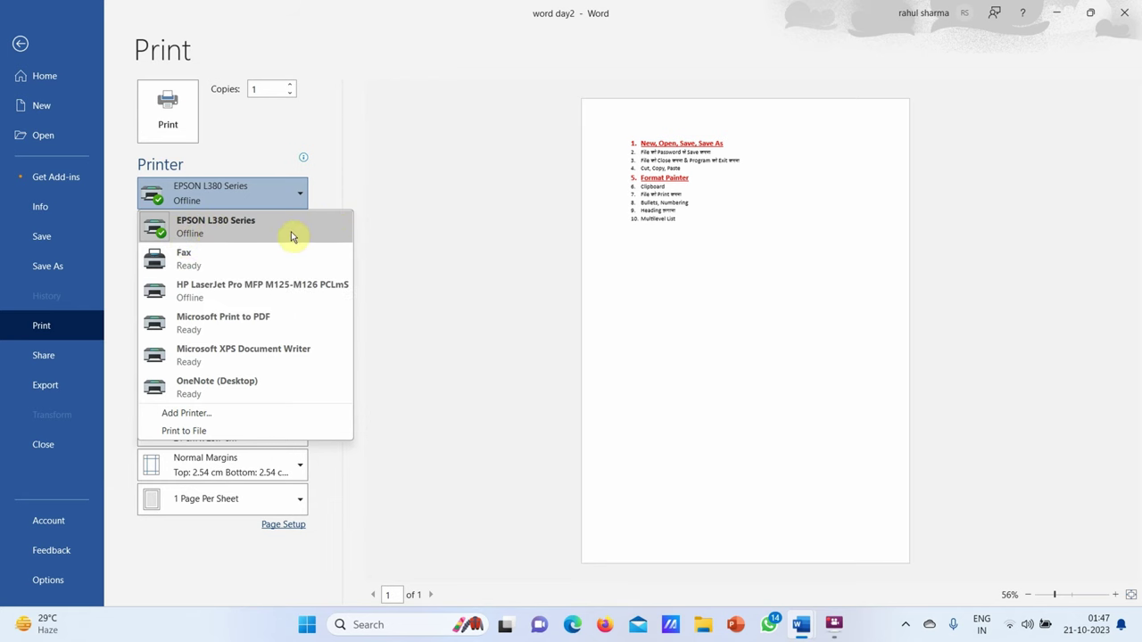
click(292, 236)
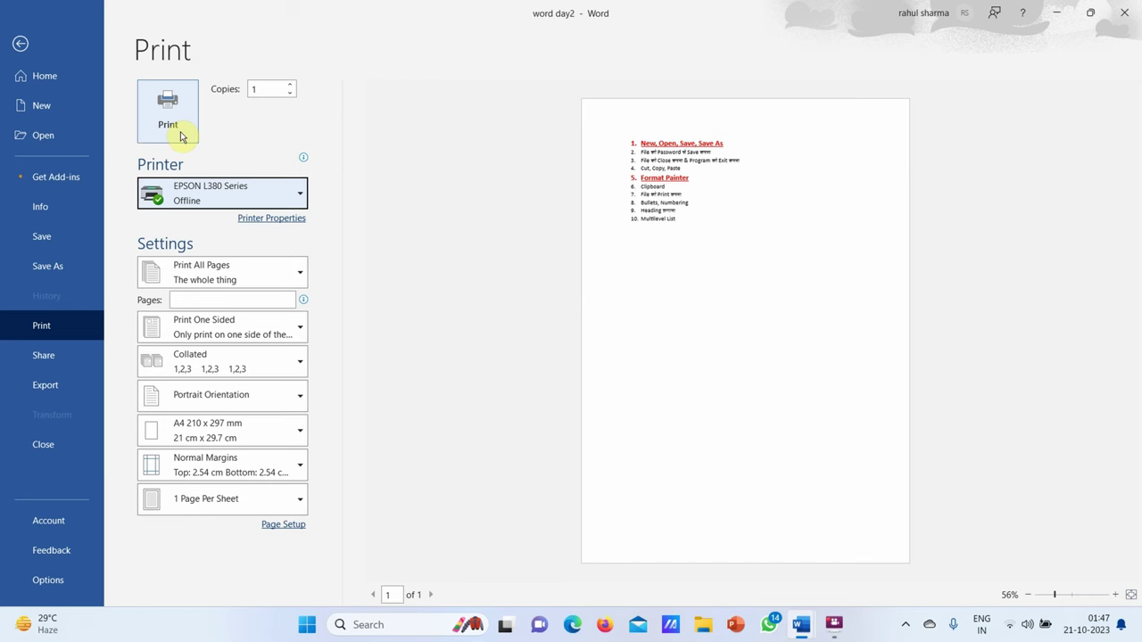
Try the Only Print Odd Pages and Only Print Even Pages settings
click(204, 275)
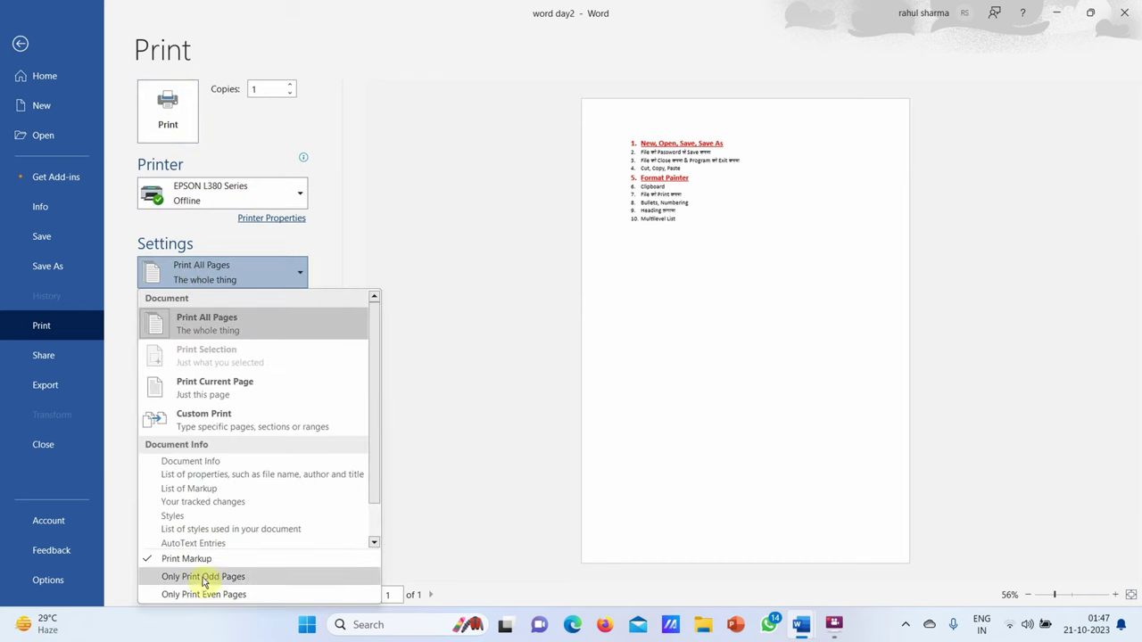
click(240, 580)
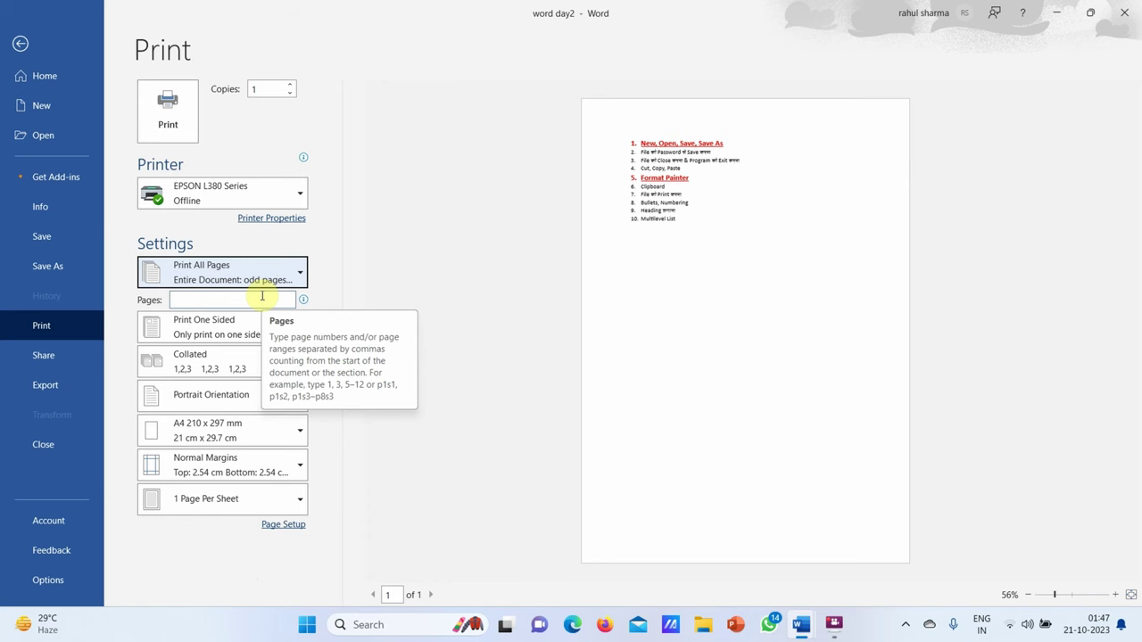
click(281, 279)
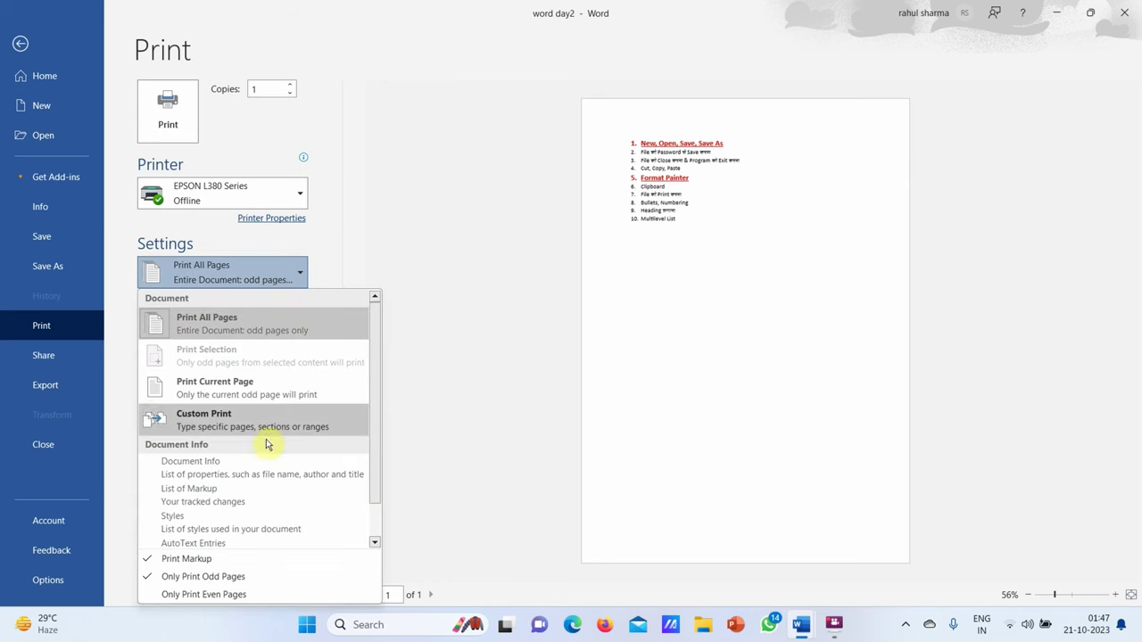
click(228, 595)
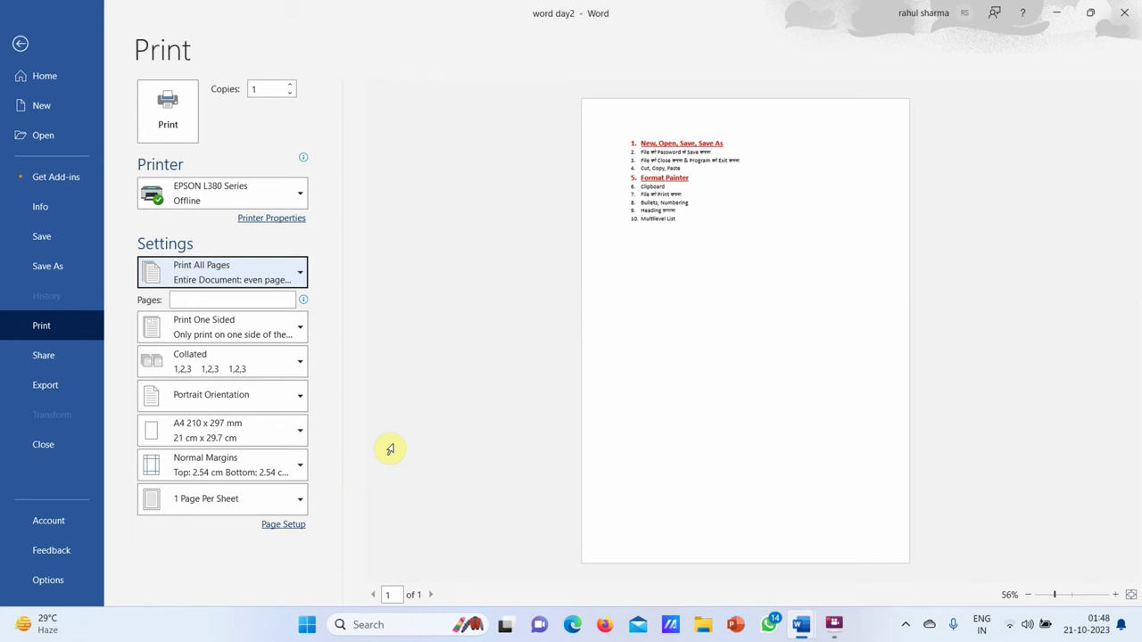
click(280, 273)
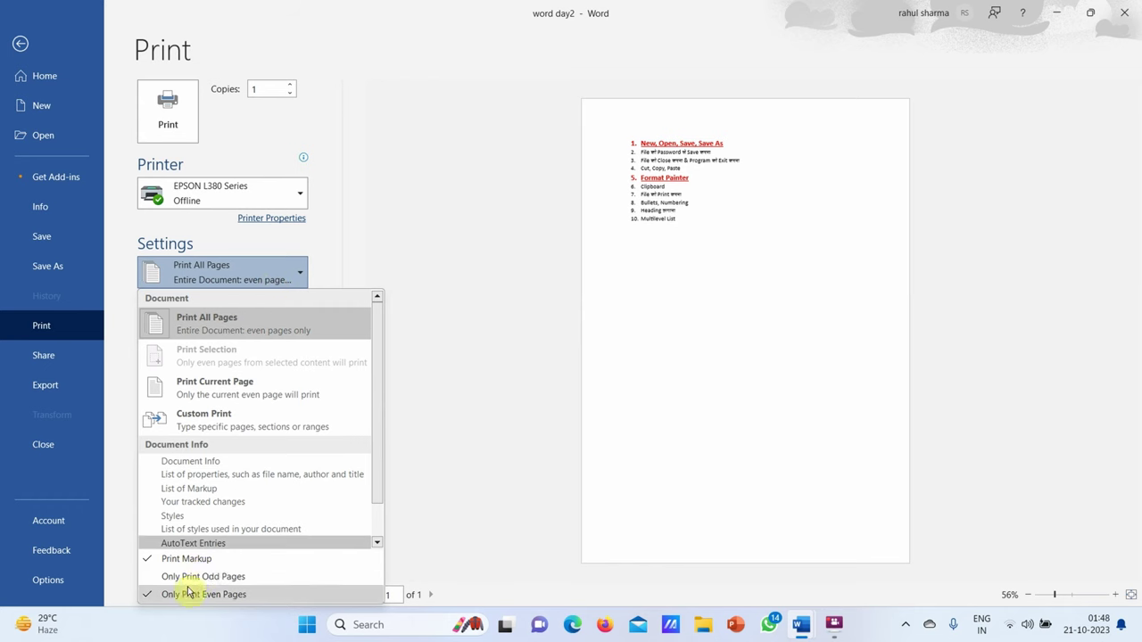
click(214, 329)
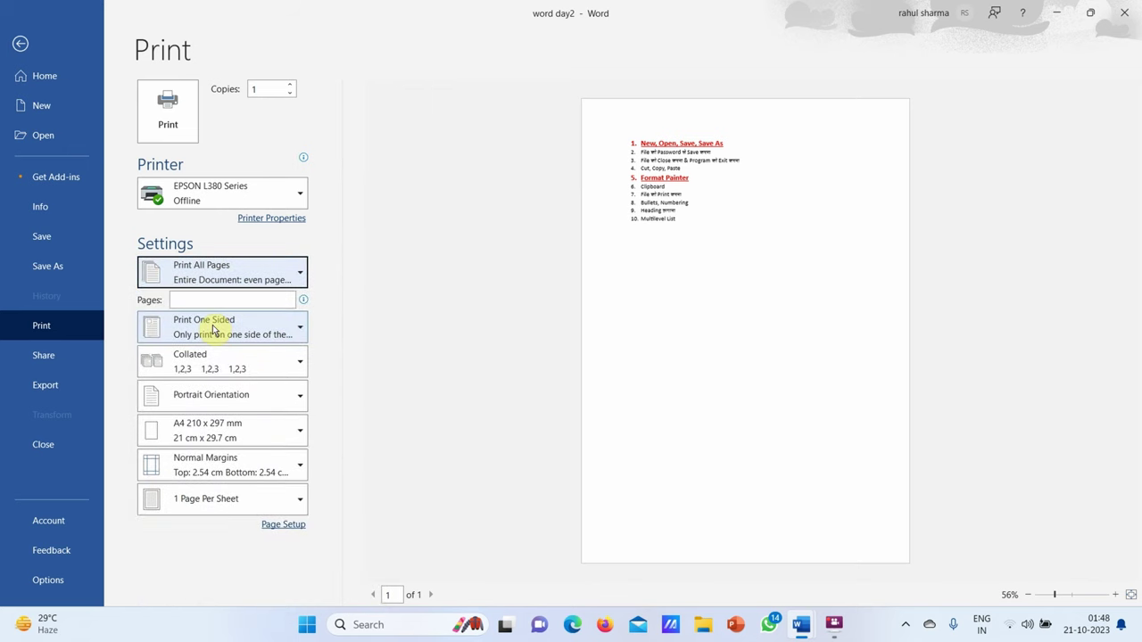
Return to printing all pages and open the EPSON L380 Series printer properties
click(223, 277)
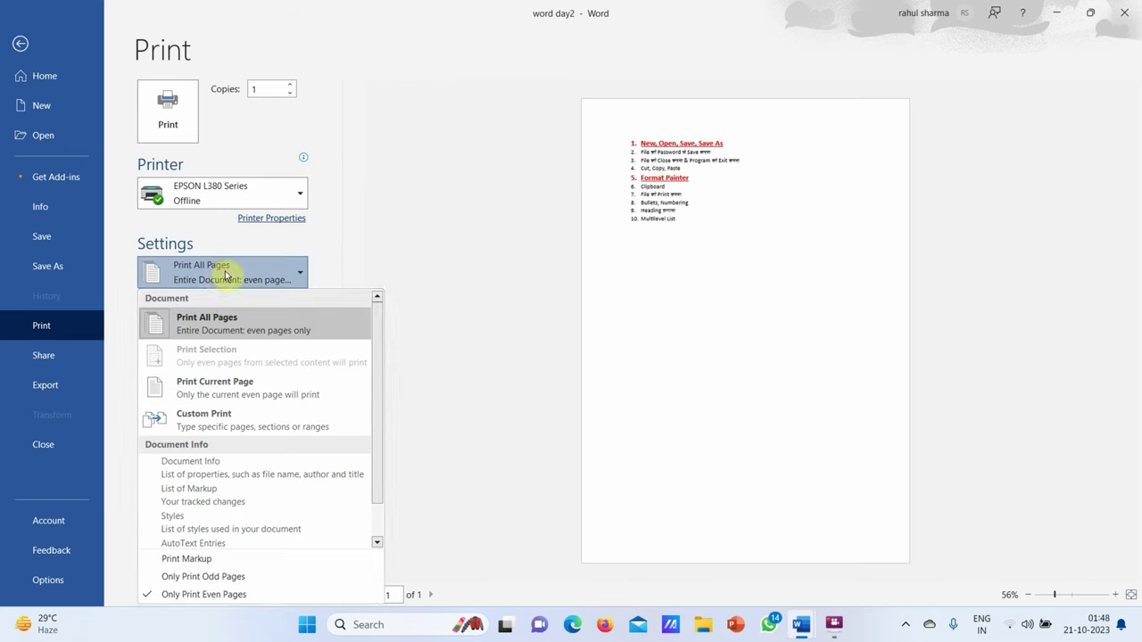
click(174, 598)
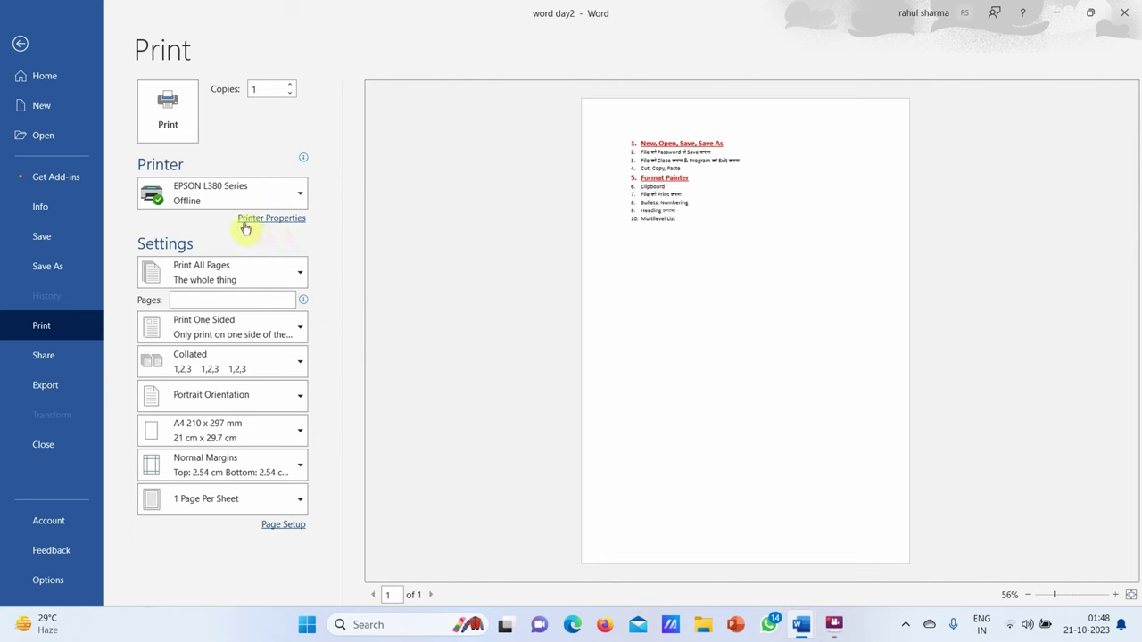
click(276, 219)
click(281, 222)
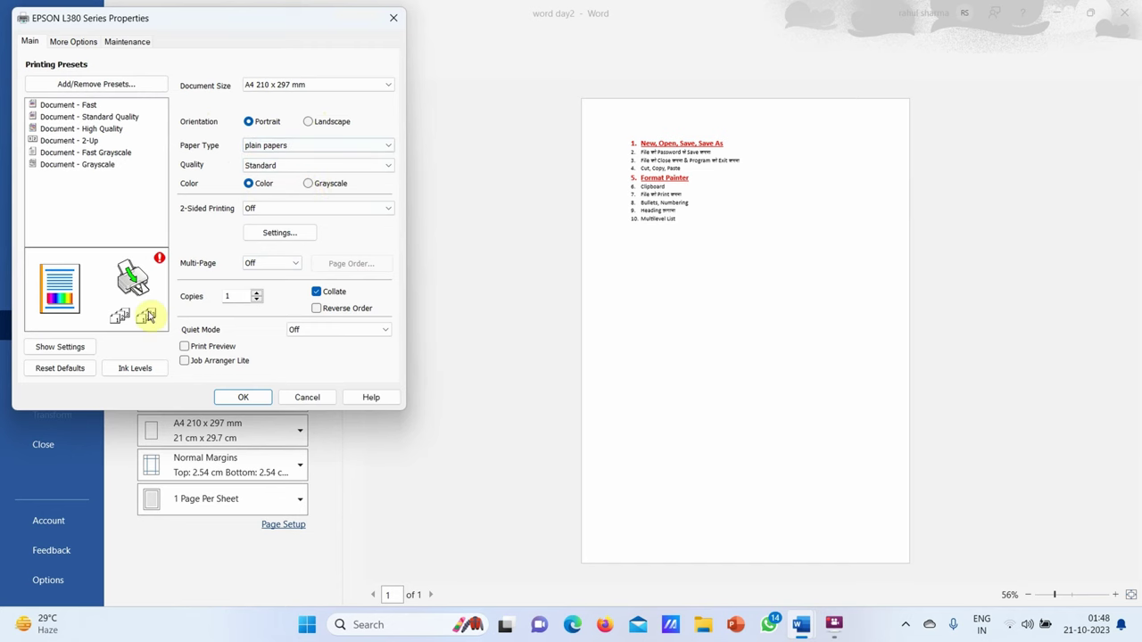
Cancel the EPSON properties without changes and print word day2
click(303, 397)
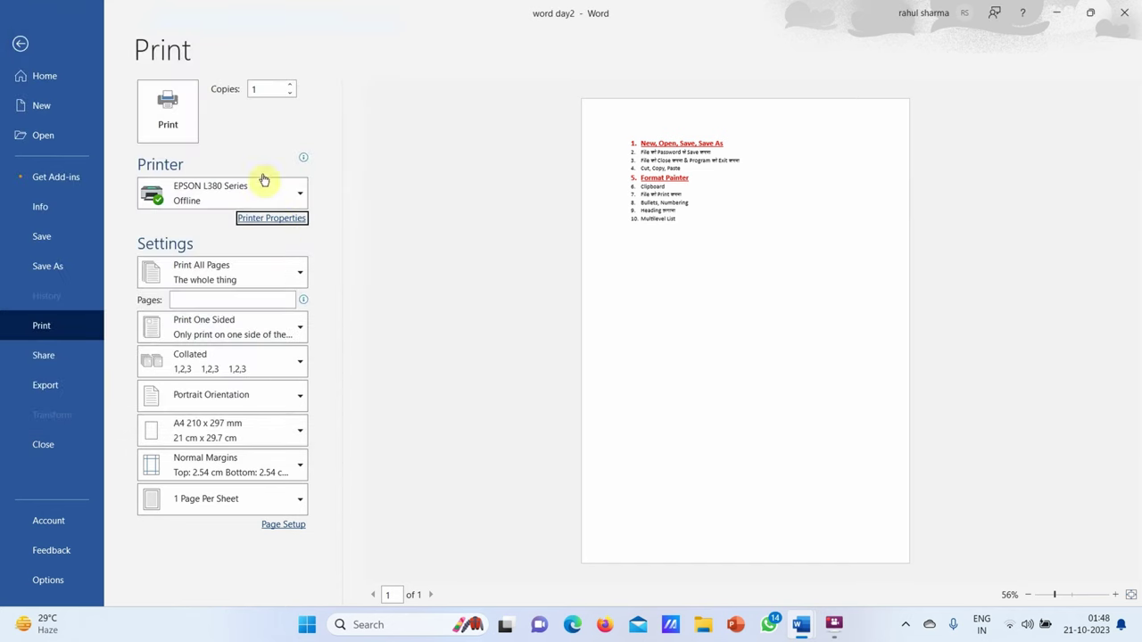
click(167, 125)
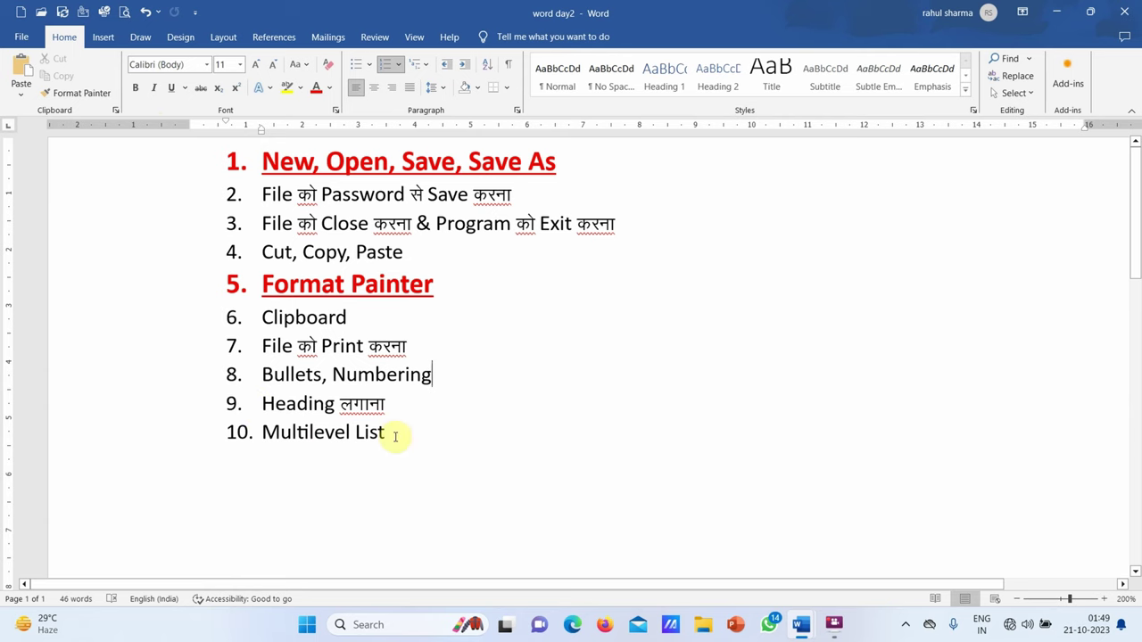
scroll(395, 436, down, 3)
scroll(397, 441, up, 3)
Create a new document, paste the six computer-memory lines, and select Type of computer memory
key(ctrl+n)
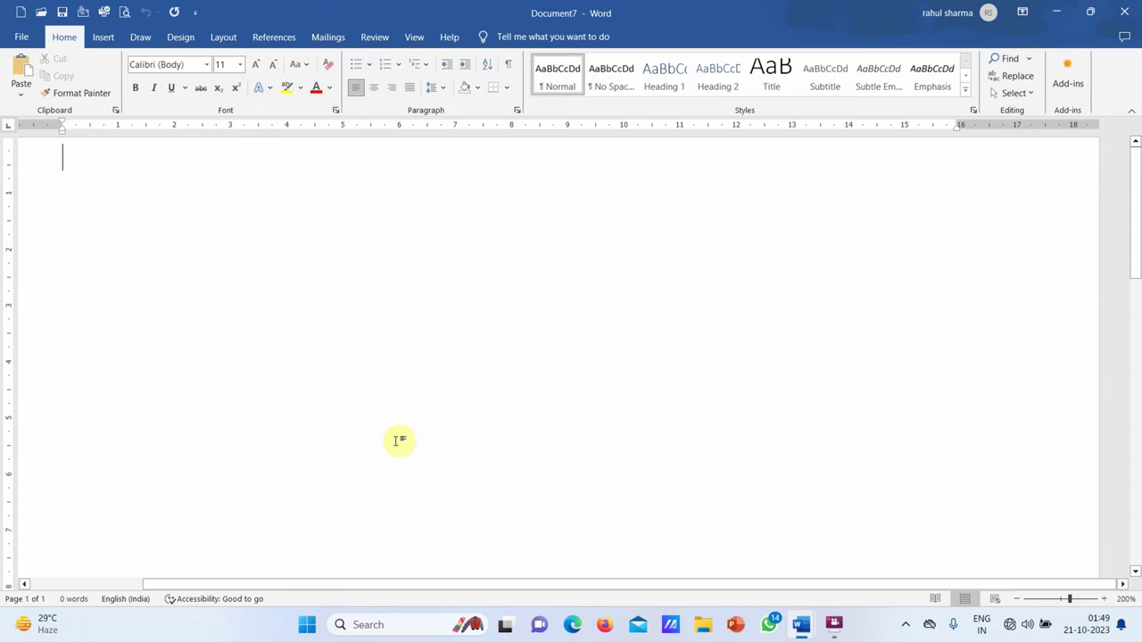
text(Type of computer memory Primary memory RAM ROM Cache Secondary memory)
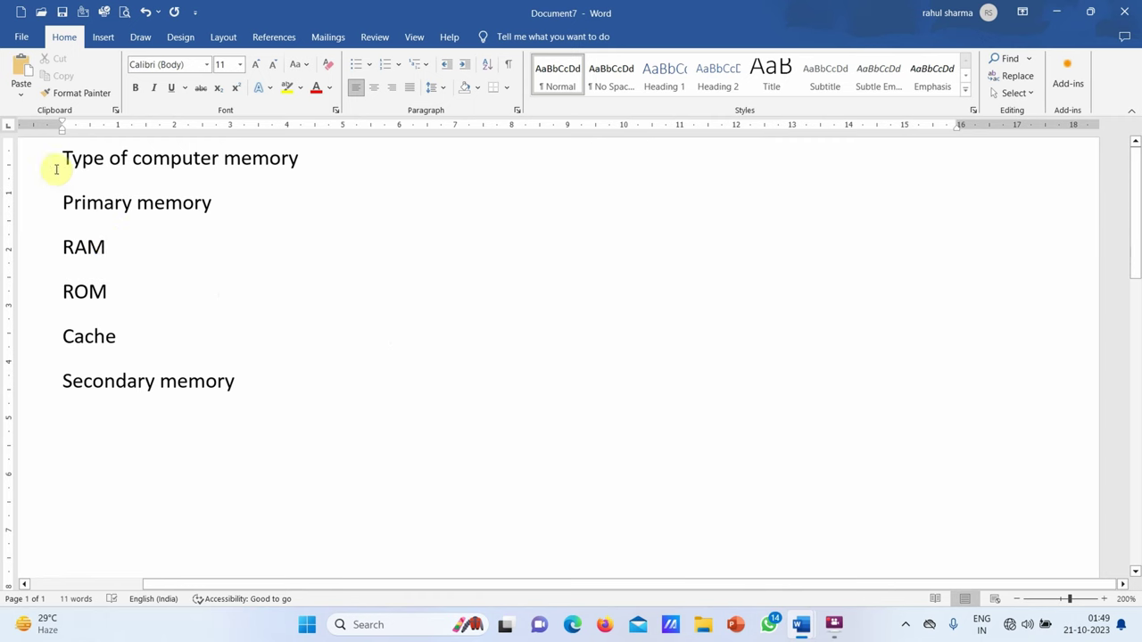
drag(55, 158, 290, 172)
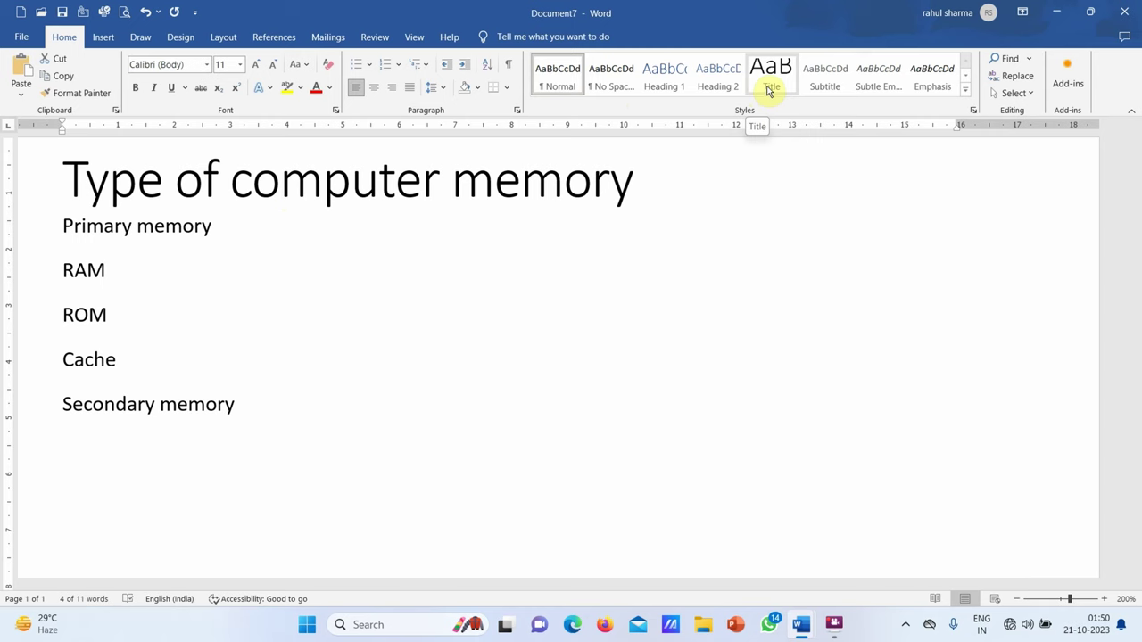
Apply Title to Type of computer memory and Heading 1 to Primary memory
click(770, 90)
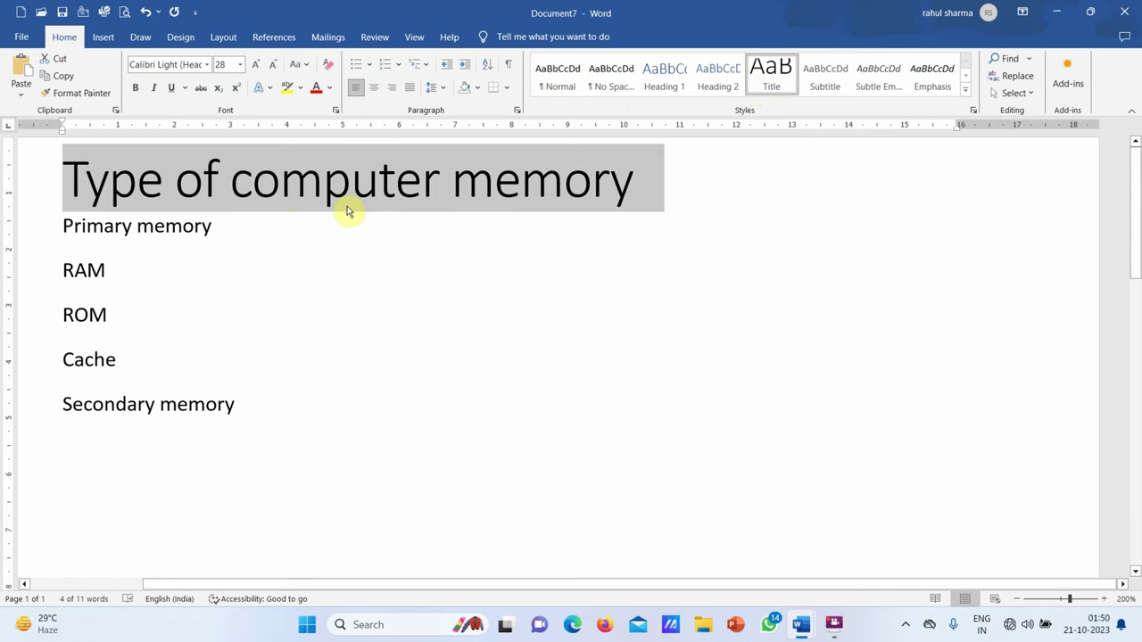
click(32, 234)
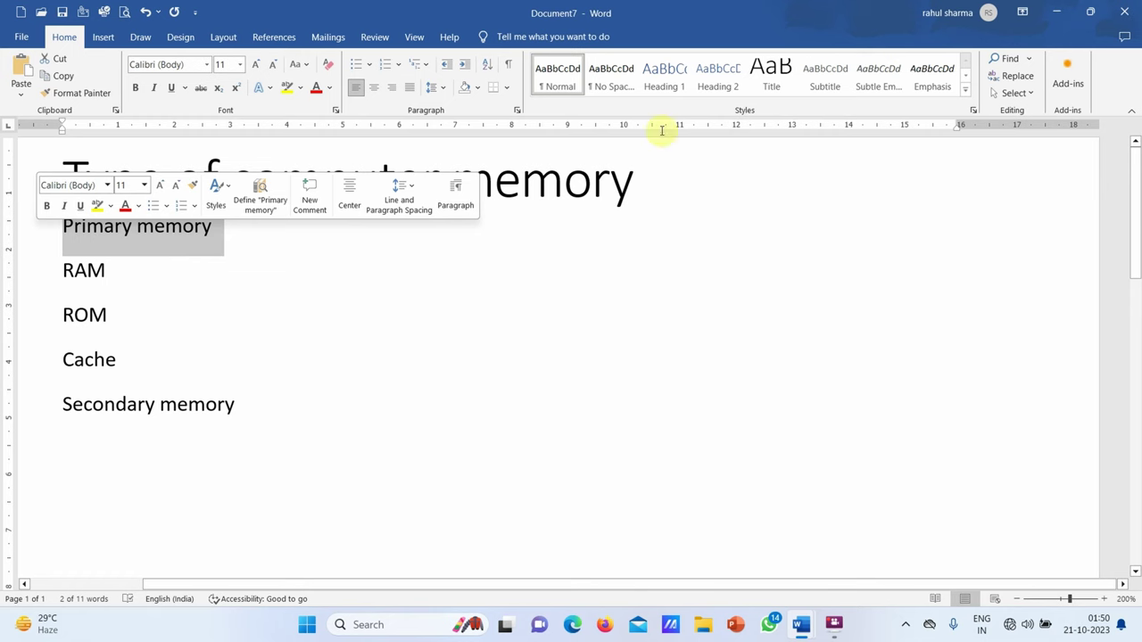
click(660, 80)
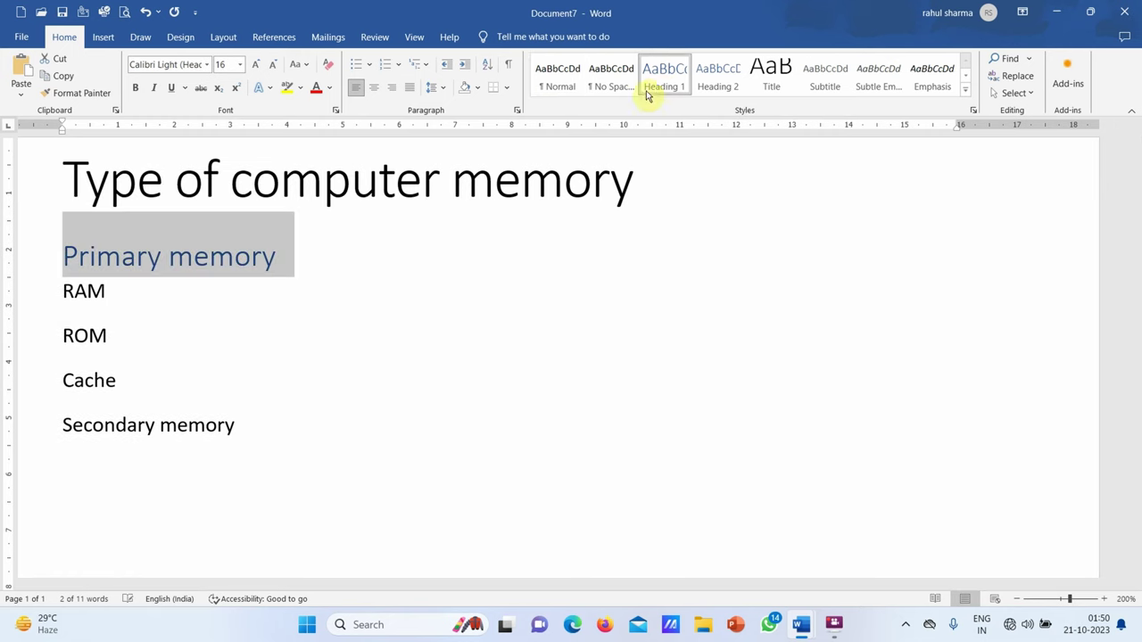
Style the RAM, ROM and Cache lines as Heading 2
click(43, 302)
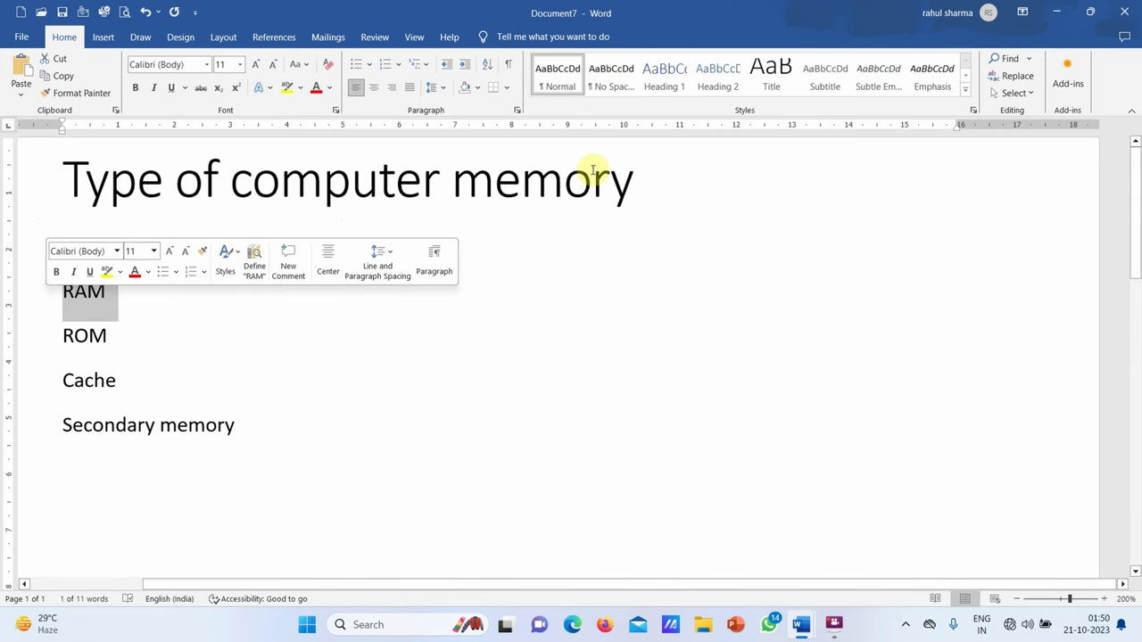
click(705, 92)
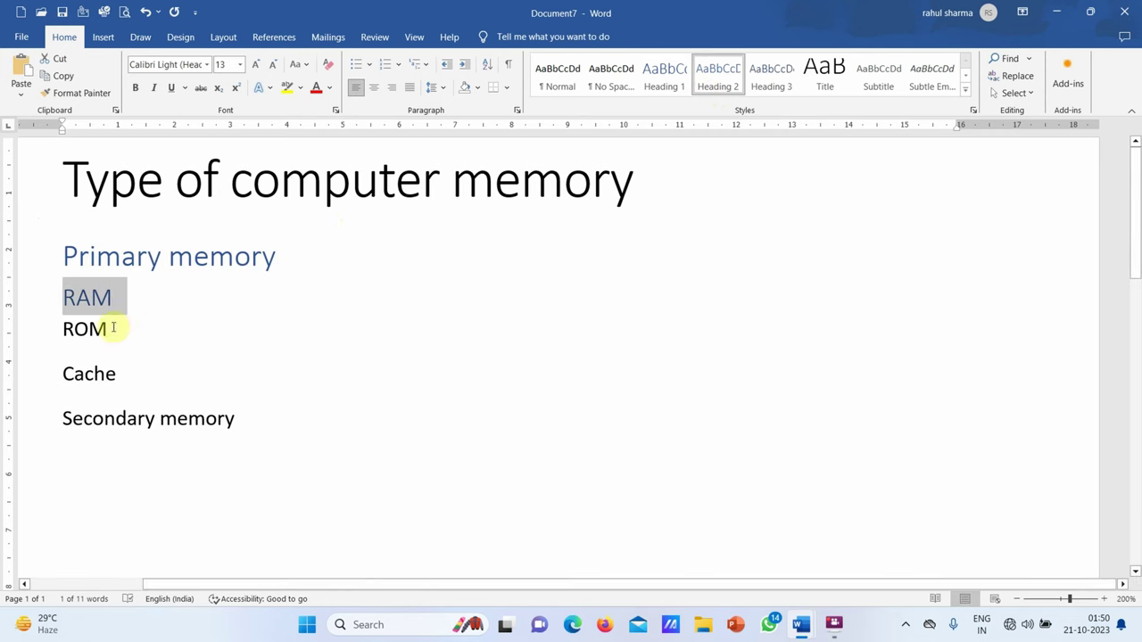
click(41, 332)
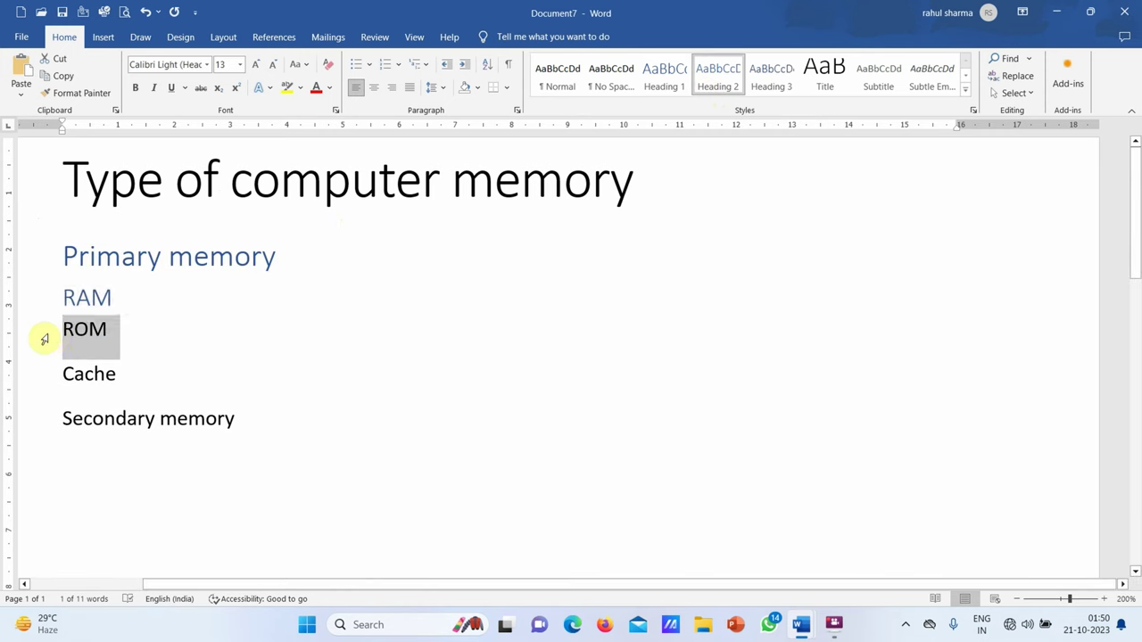
click(715, 89)
click(60, 369)
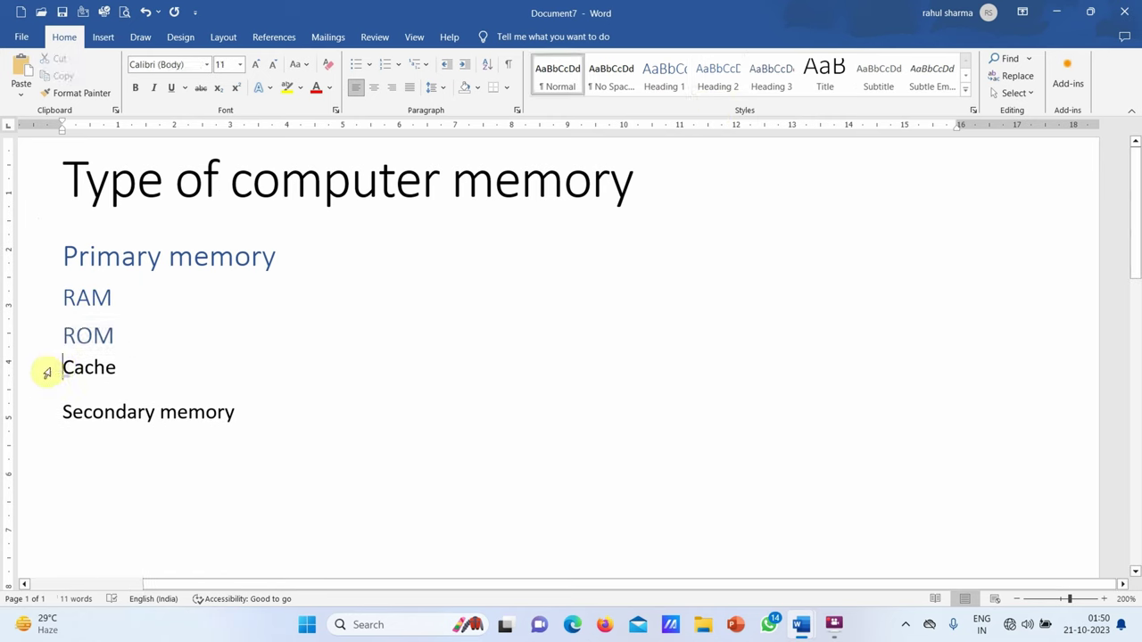
click(42, 373)
click(714, 93)
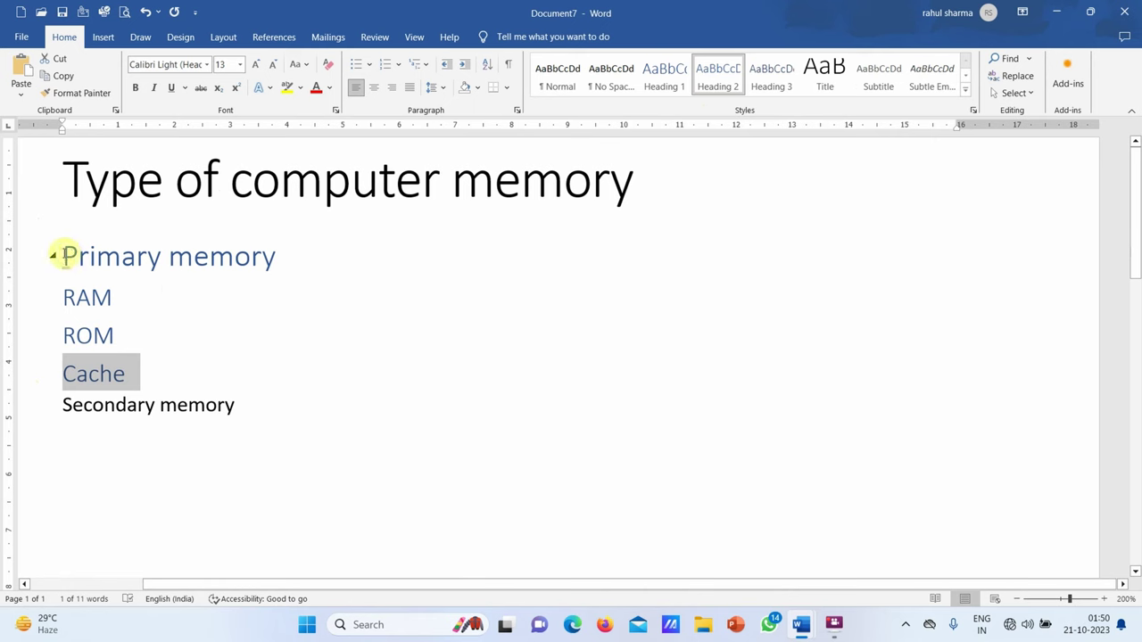
drag(65, 257, 275, 266)
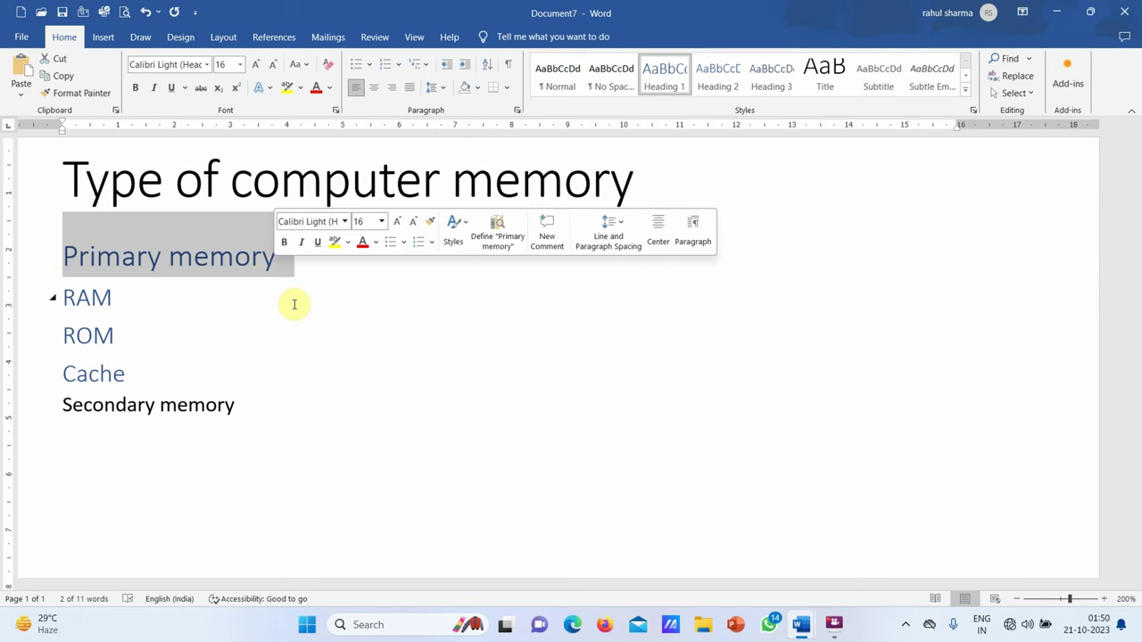
Add two new lines, SRAM and DRAM, below RAM
click(137, 298)
key(Return)
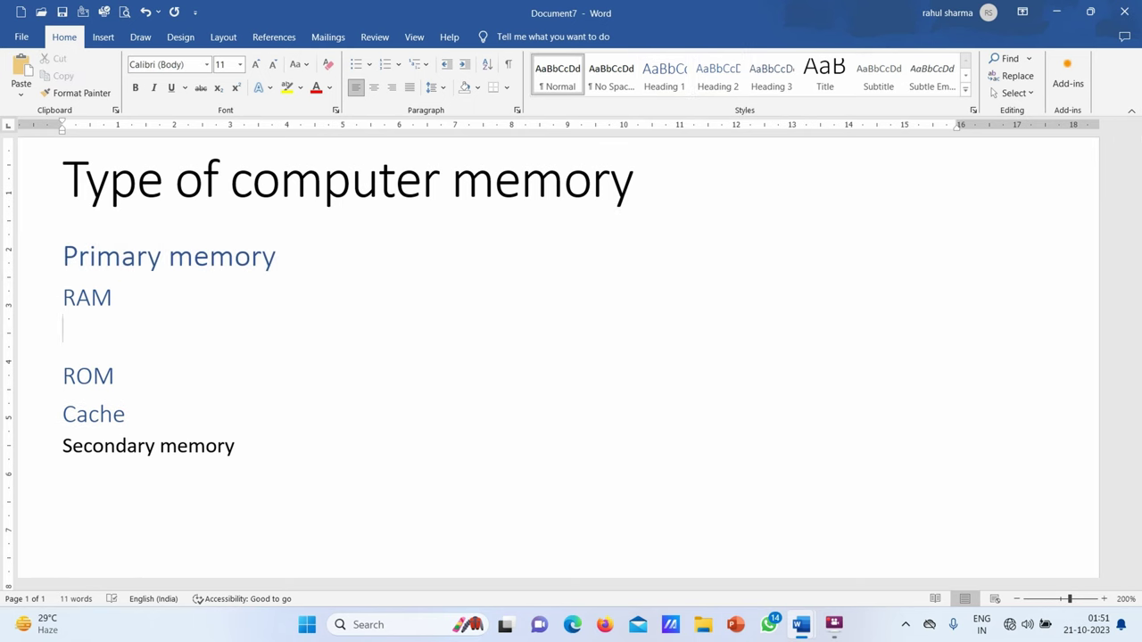
text(S)
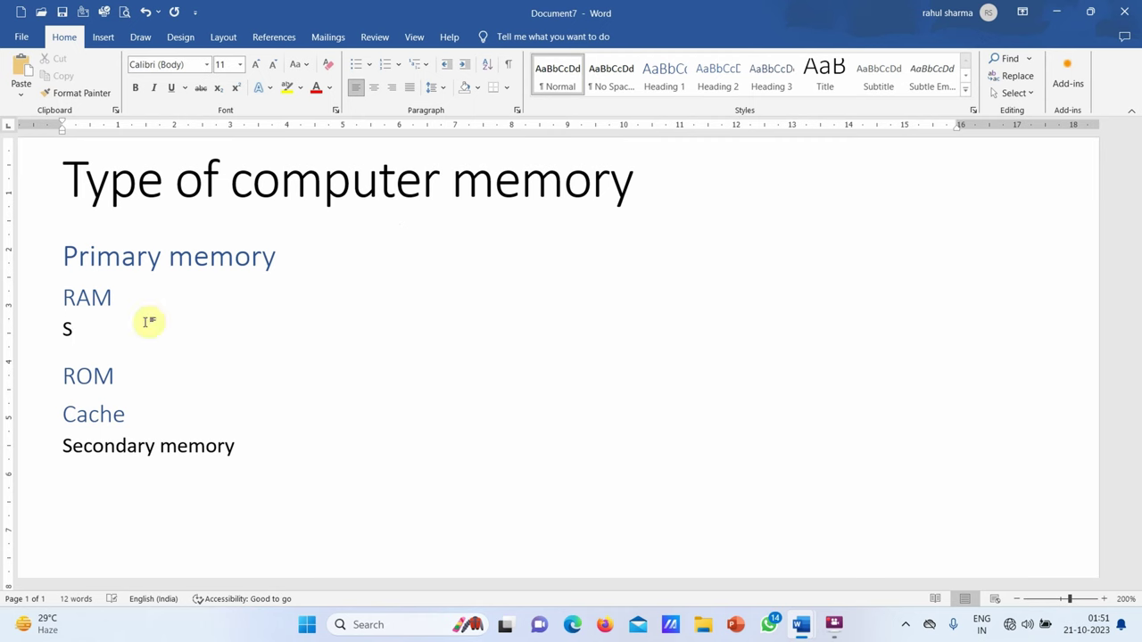
text(RAM)
key(Return)
text(DRAM)
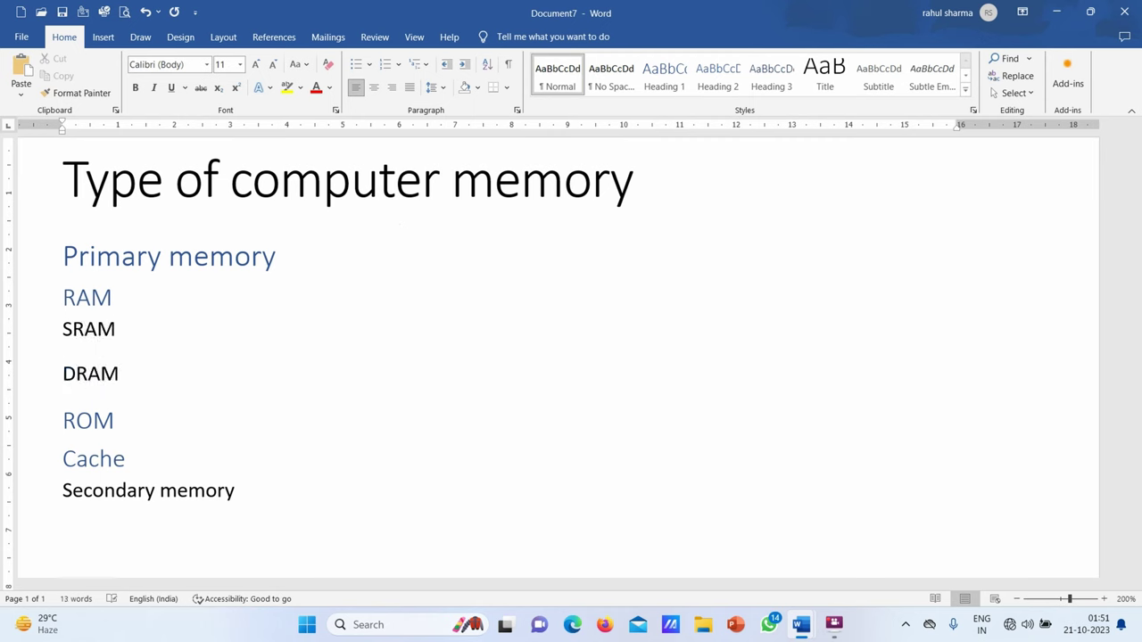
Apply Heading 3 to the SRAM and DRAM lines
click(47, 333)
click(771, 77)
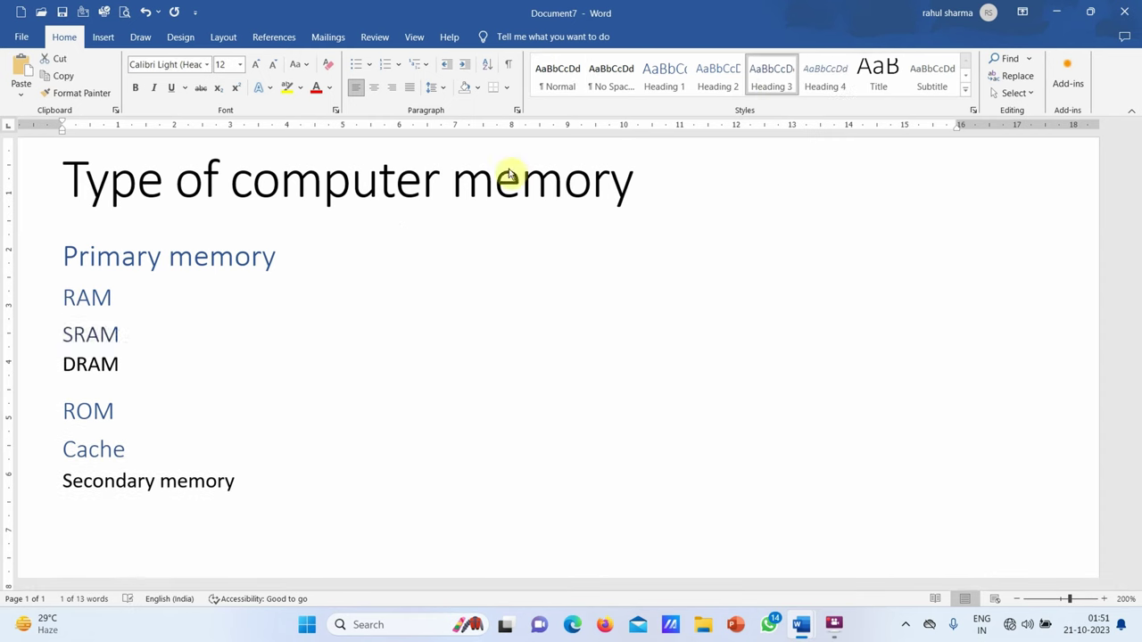
click(54, 364)
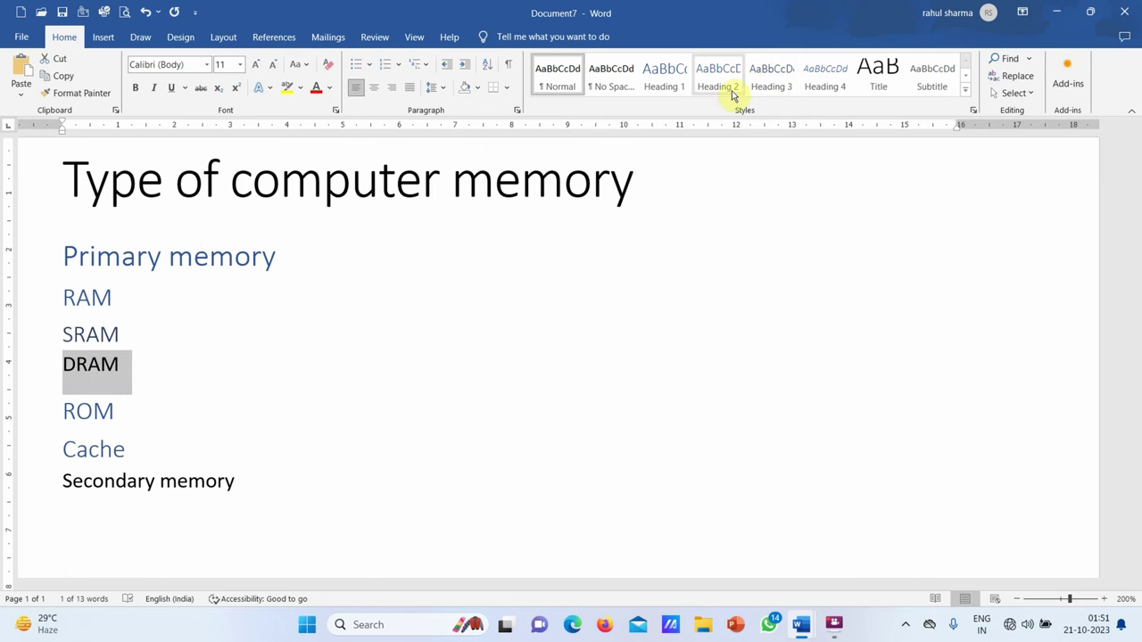
click(771, 77)
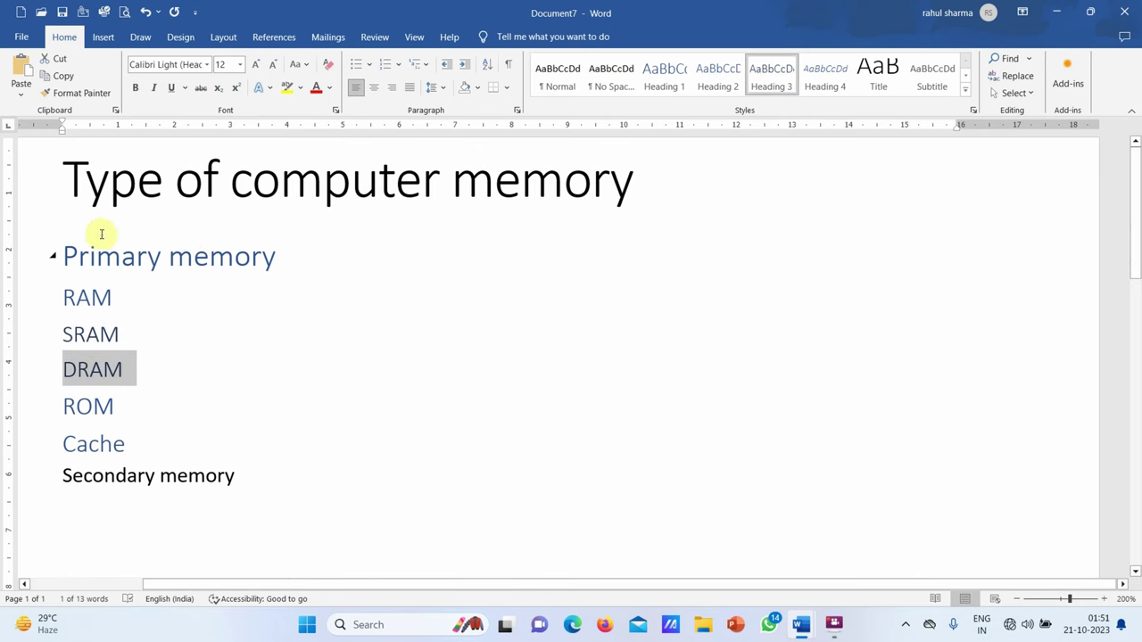
click(36, 262)
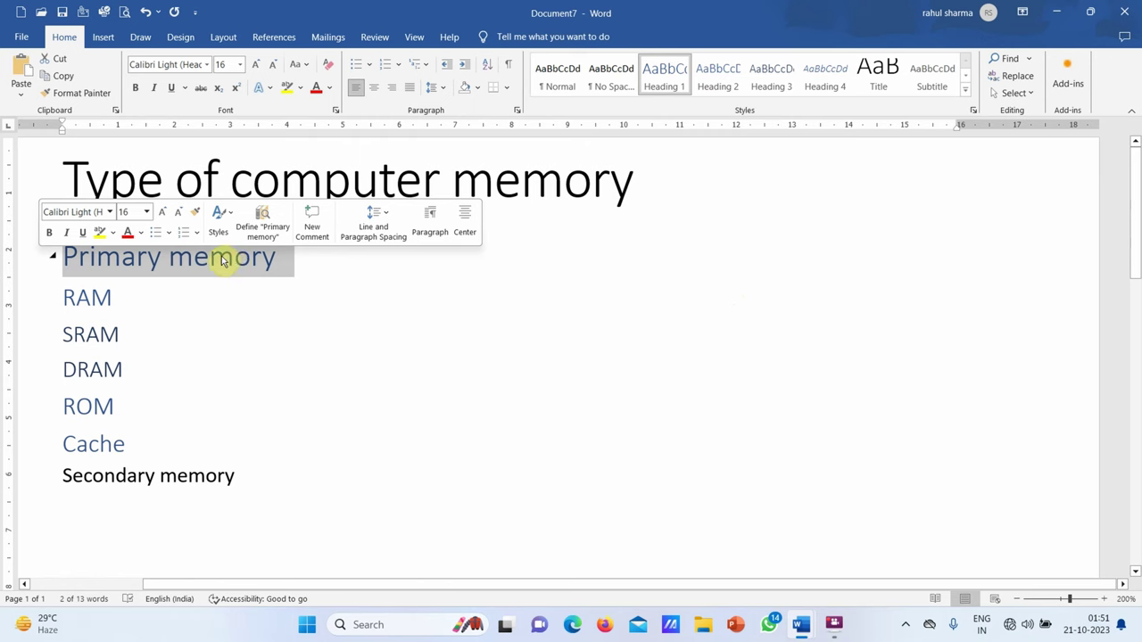
click(74, 297)
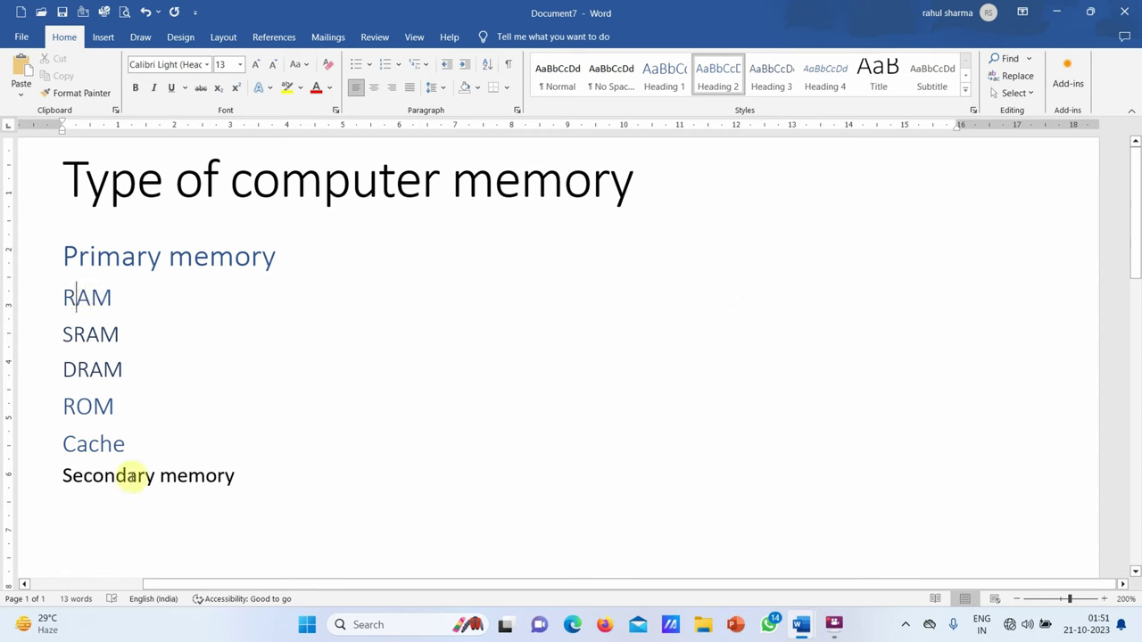
Apply Heading 1 to the Secondary memory line
click(41, 484)
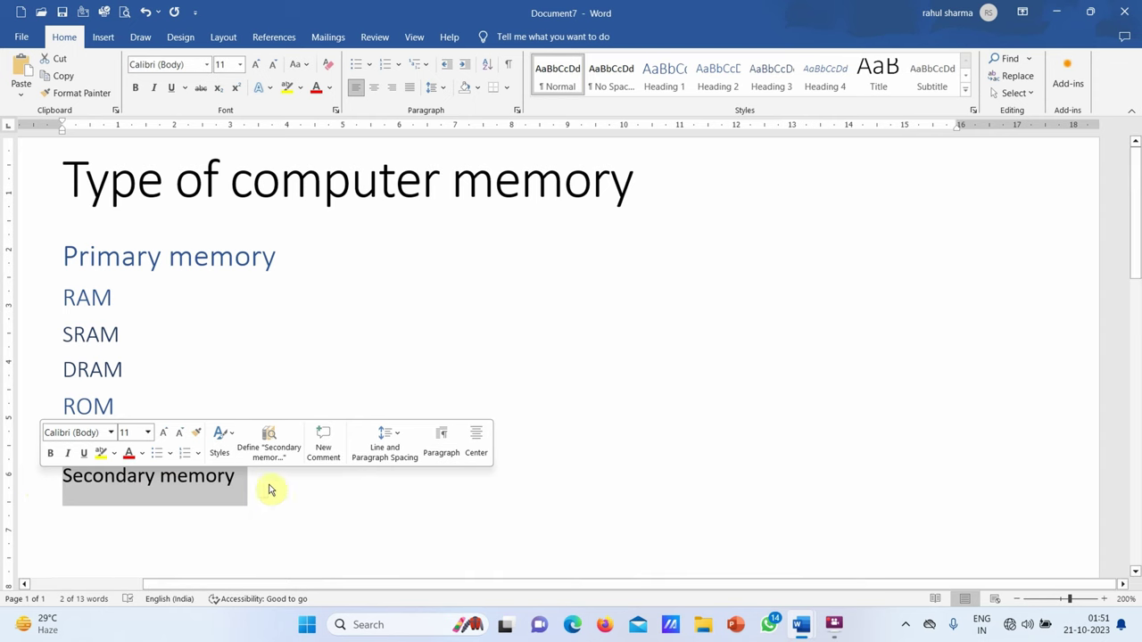
click(660, 79)
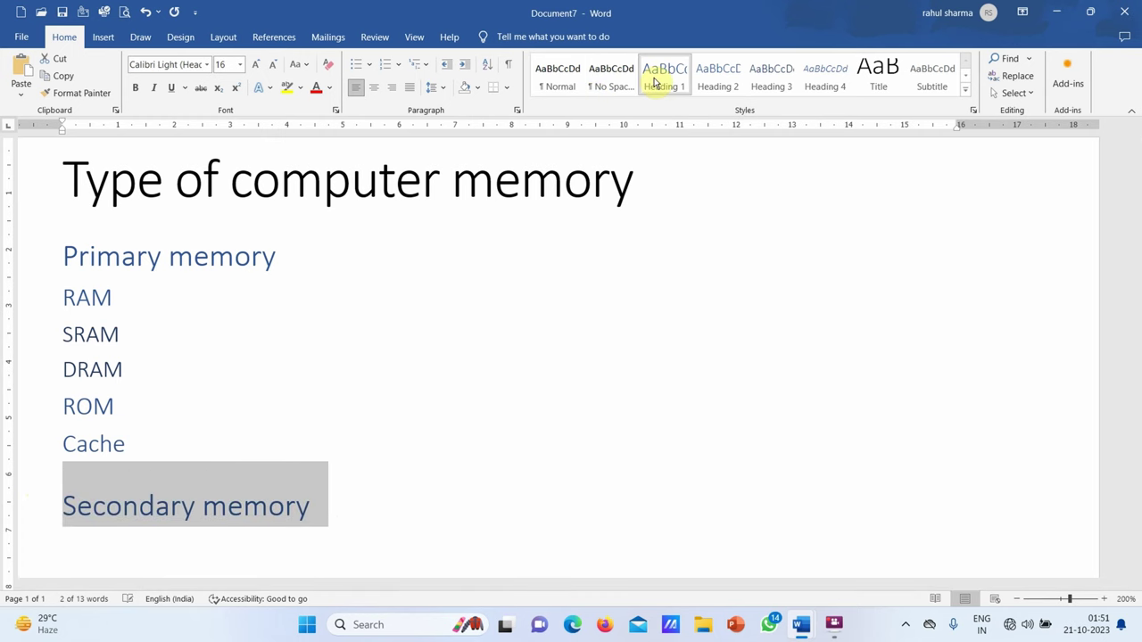
click(377, 488)
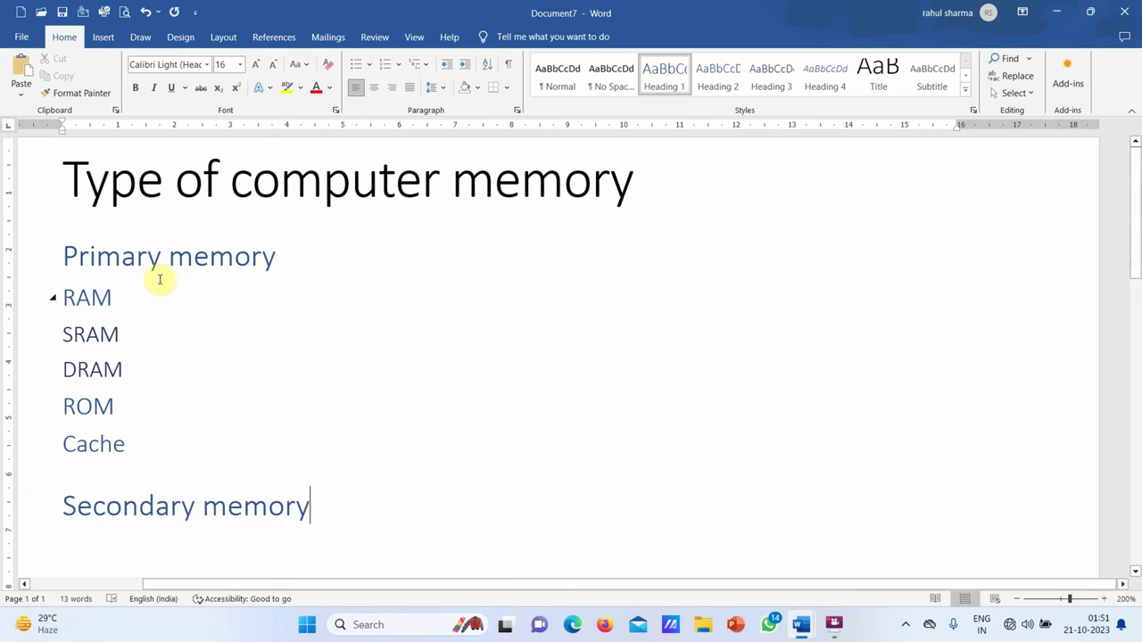
Check the heading styles on Primary memory, Secondary memory, RAM, SRAM and DRAM
click(96, 256)
click(123, 505)
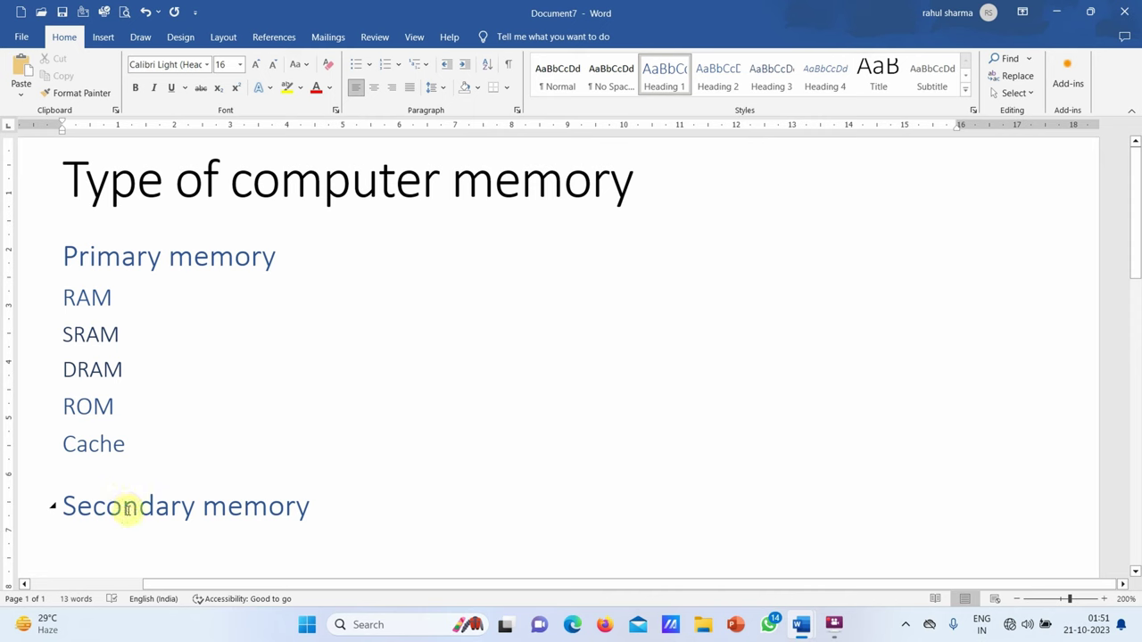
click(91, 297)
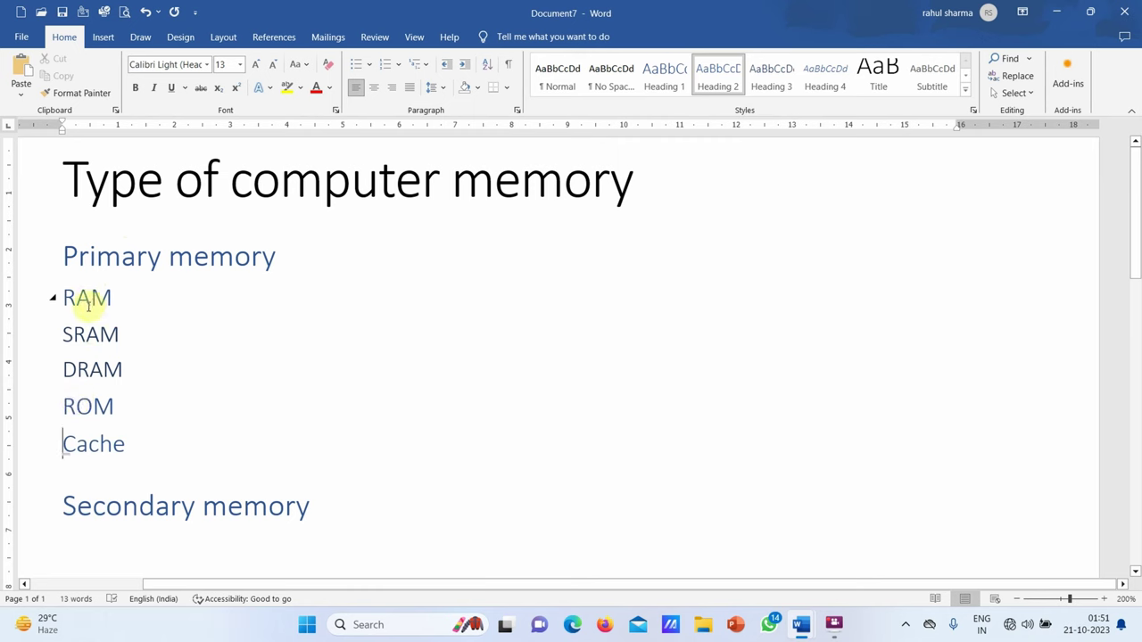
click(85, 334)
click(77, 369)
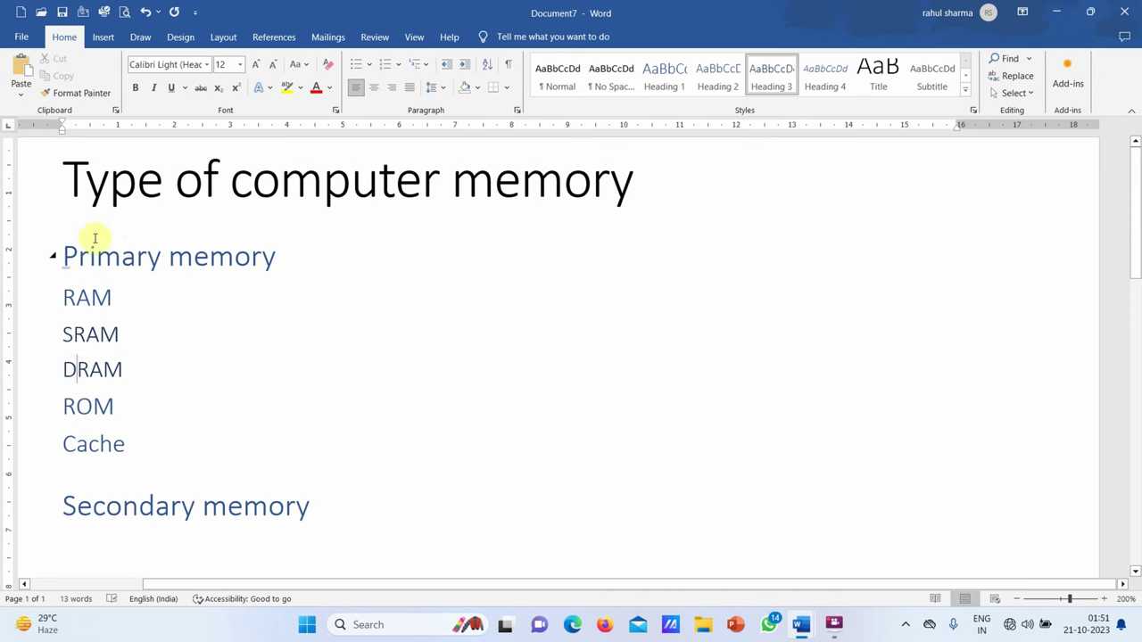
key(alt+Tab)
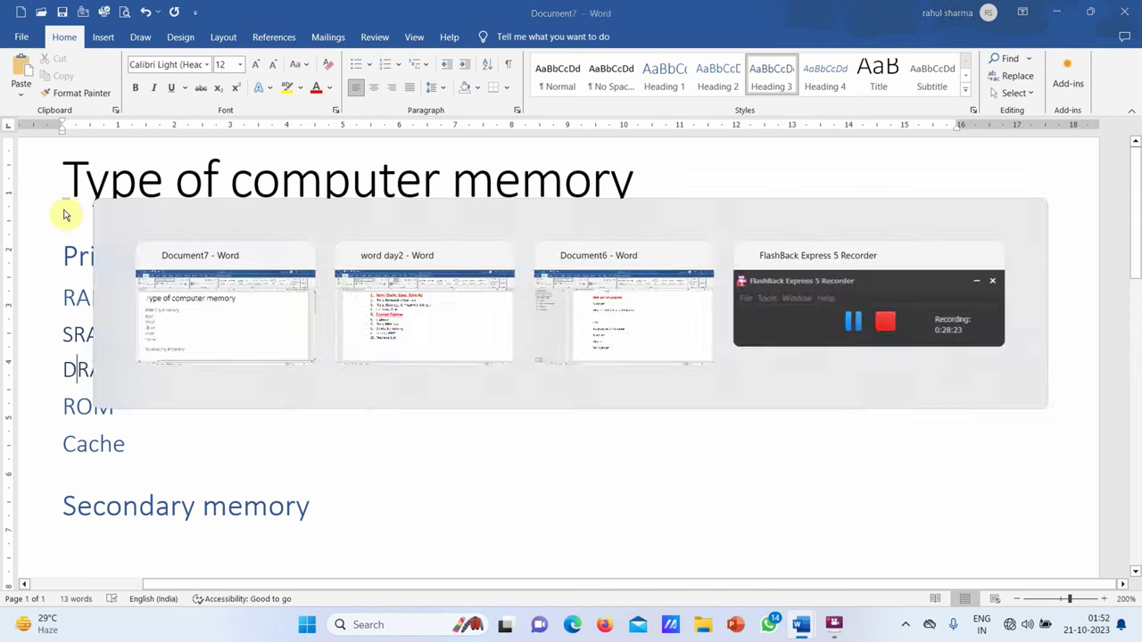
drag(264, 403, 450, 408)
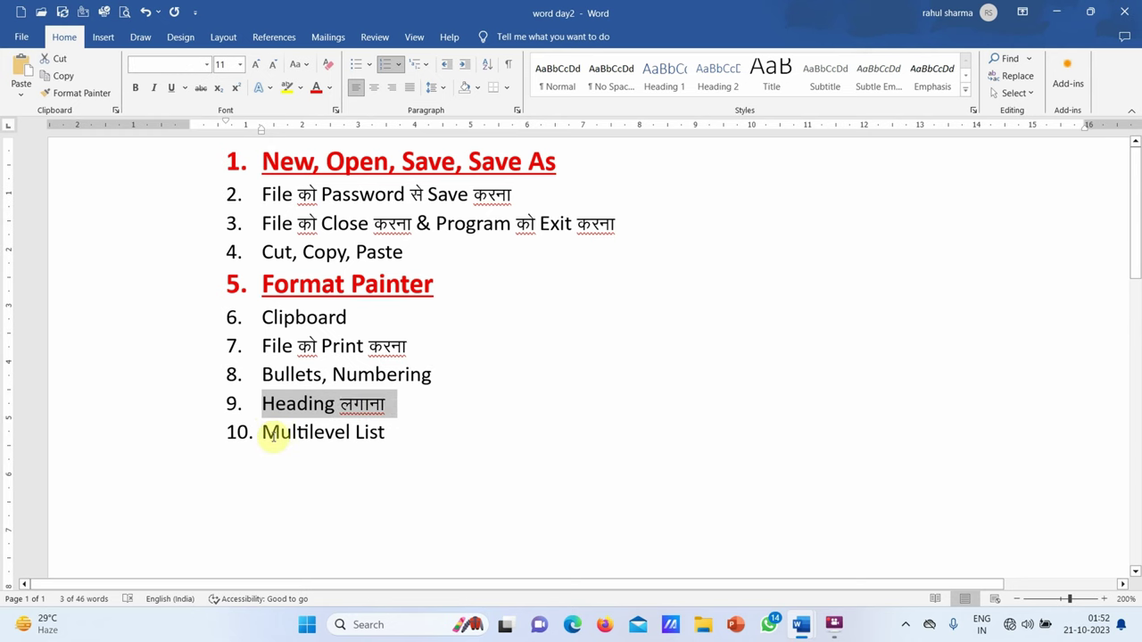
drag(266, 432, 435, 437)
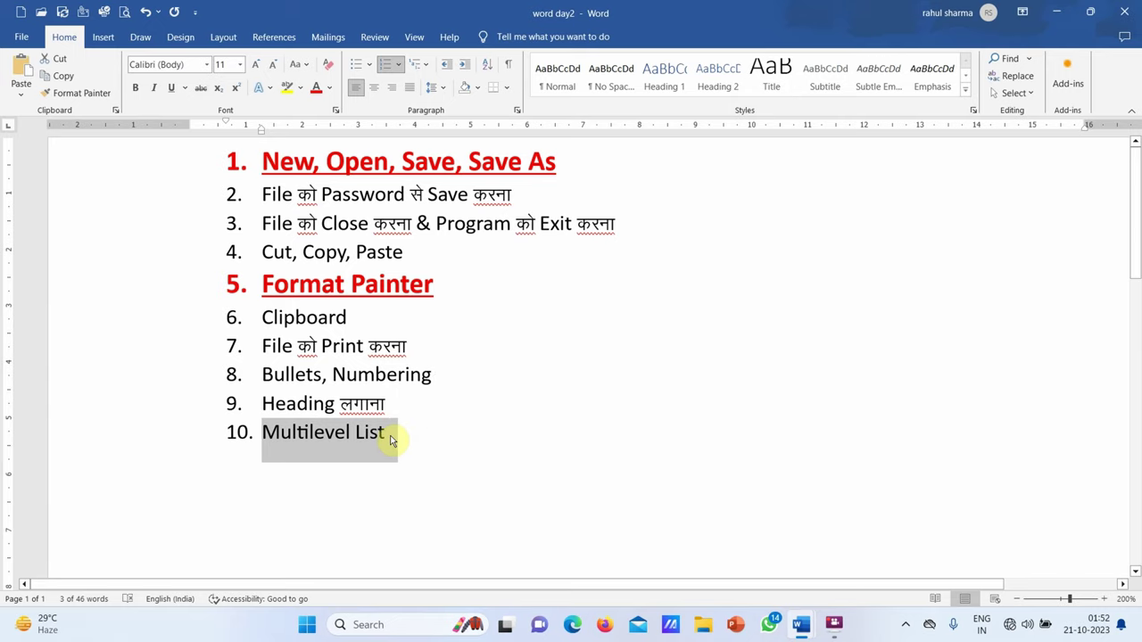
key(alt+Tab)
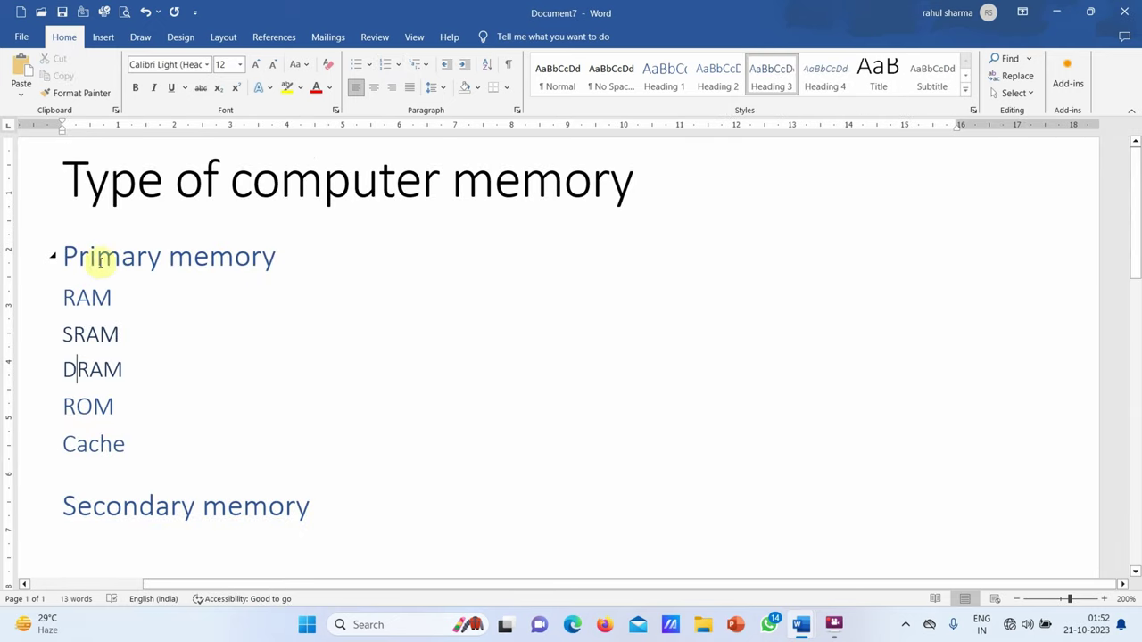
click(106, 497)
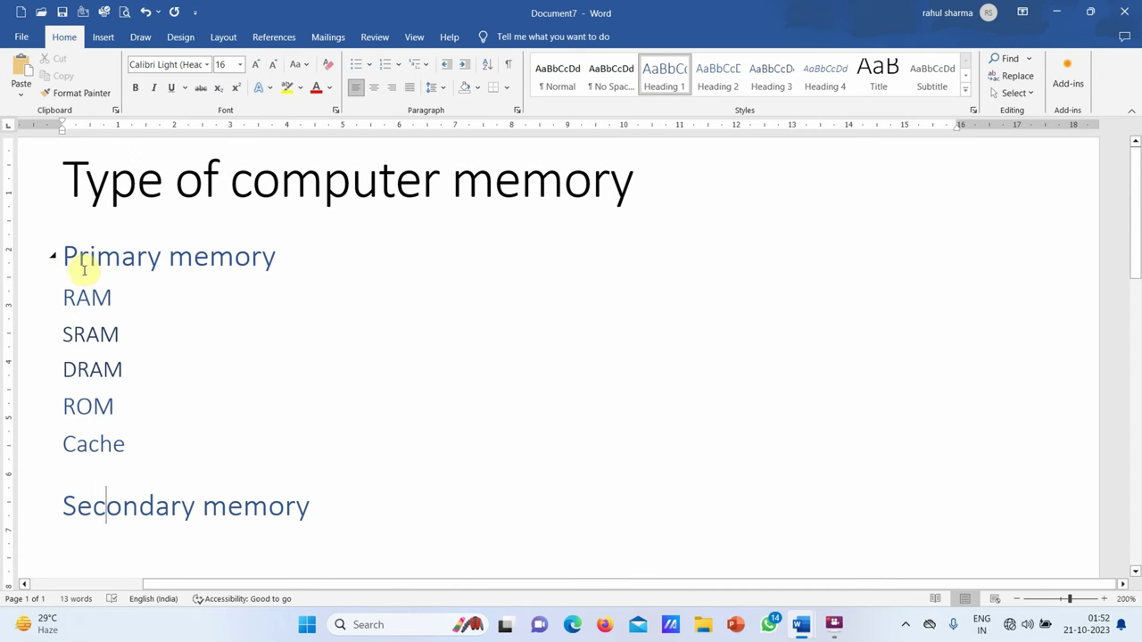
Number all headings from Primary to Secondary memory with the I., A., 1. multilevel list
drag(36, 262, 71, 503)
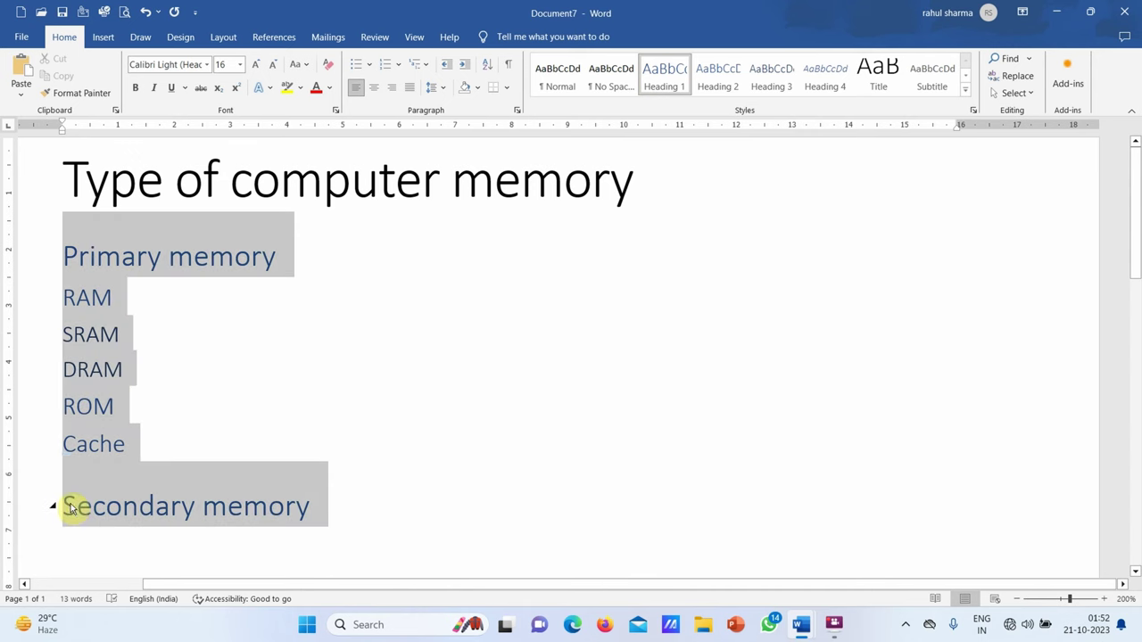
click(430, 69)
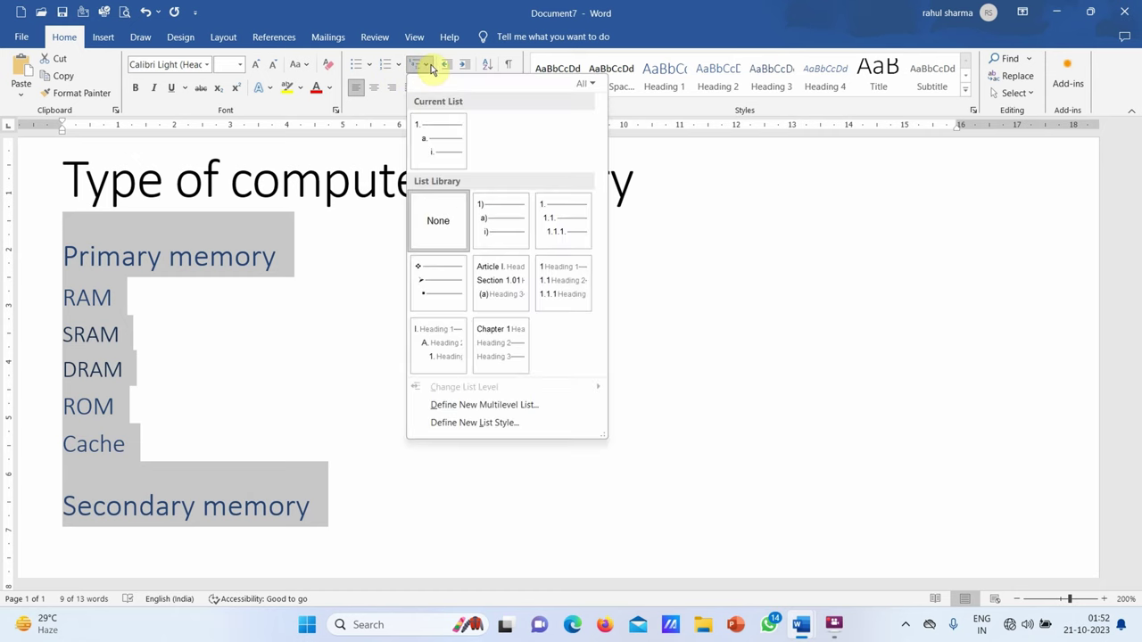
mouse_move(437, 344)
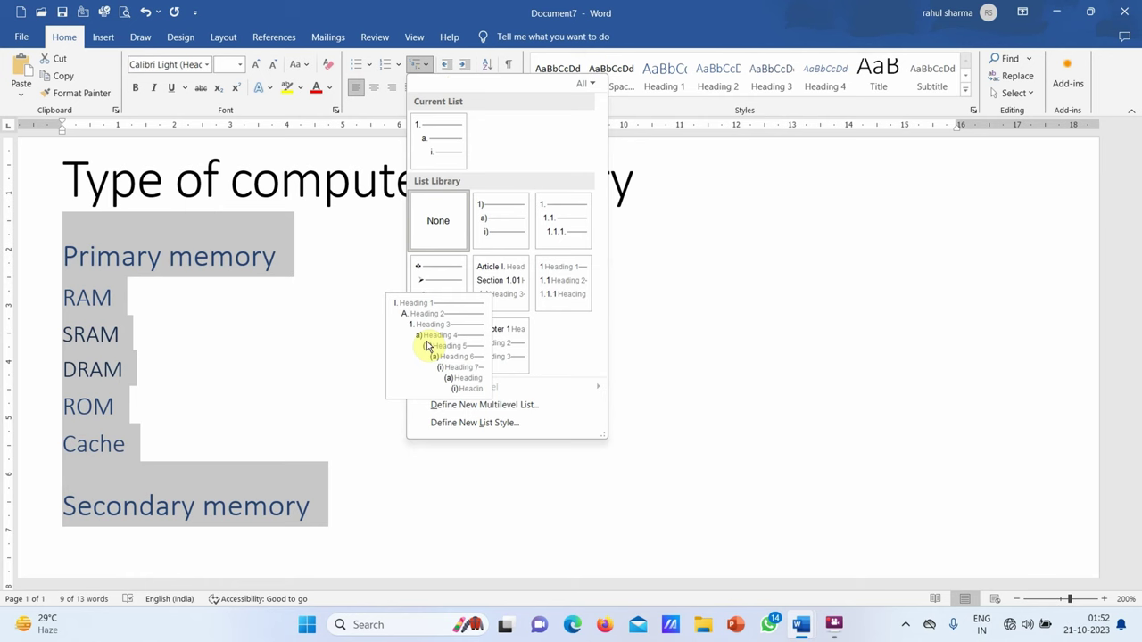
click(427, 346)
click(152, 555)
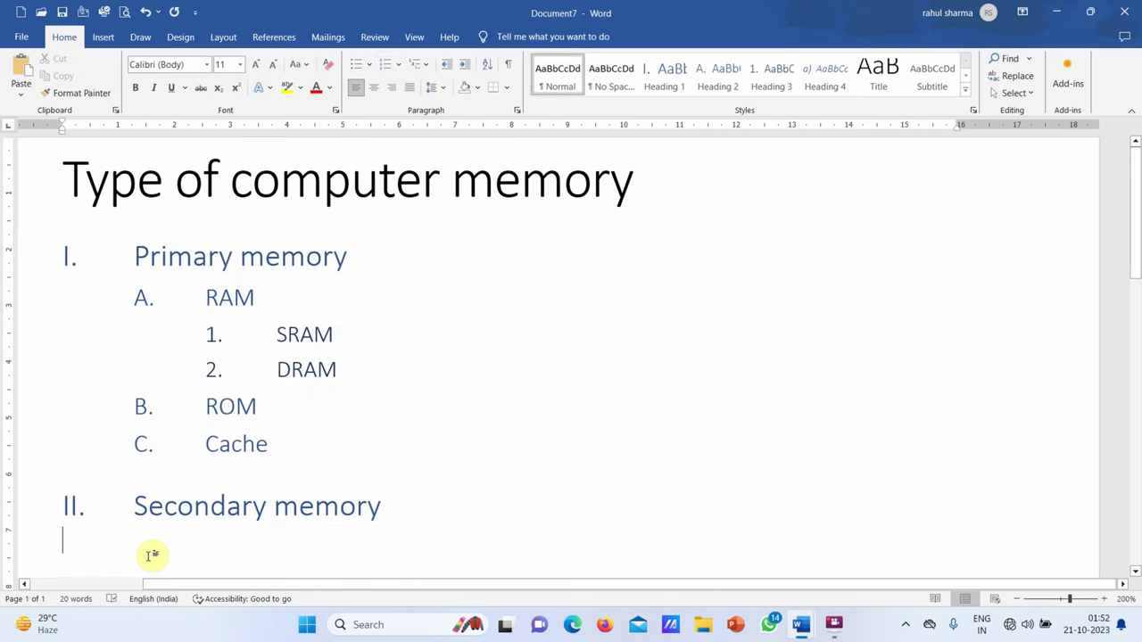